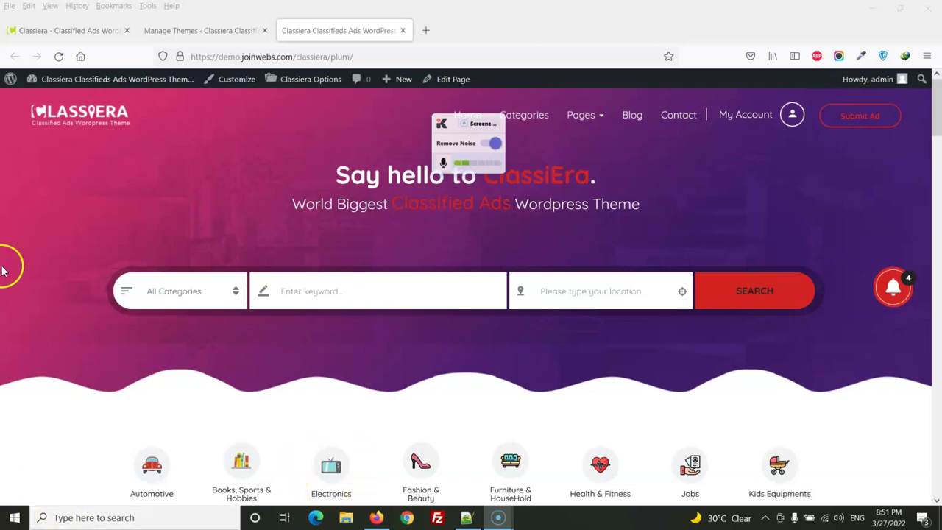
# Look through the Classiera demo home page from the search banner down to the footer.
pyautogui.scroll(-2, 315, 213)
pyautogui.scroll(-15, 316, 217)
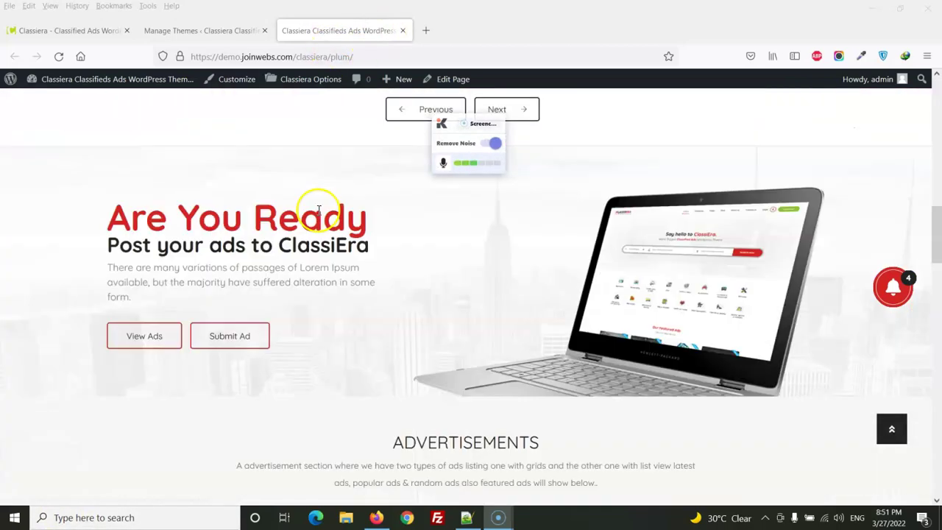
pyautogui.scroll(-10, 316, 221)
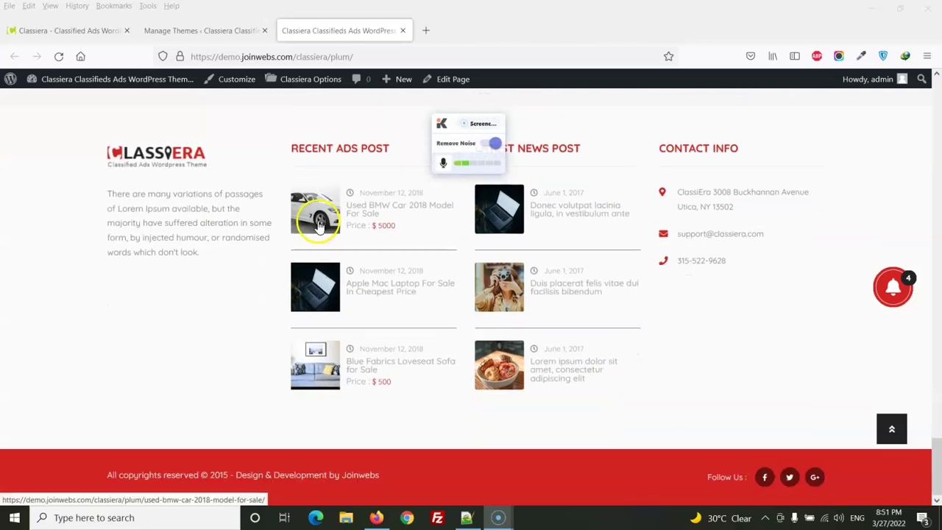
# Bulk-install the Classiera Elementor and Elementor Website Builder plugins from the theme's required plugins list.
pyautogui.click(207, 31)
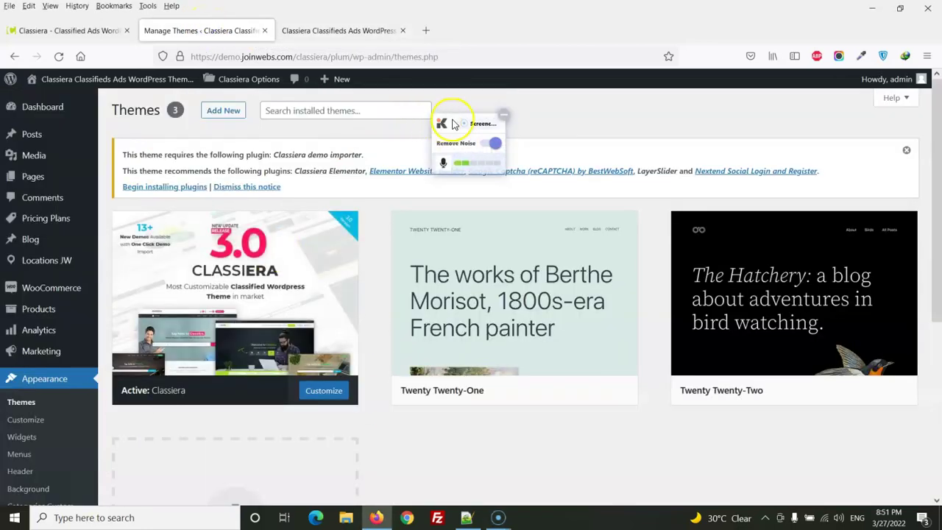
pyautogui.click(503, 115)
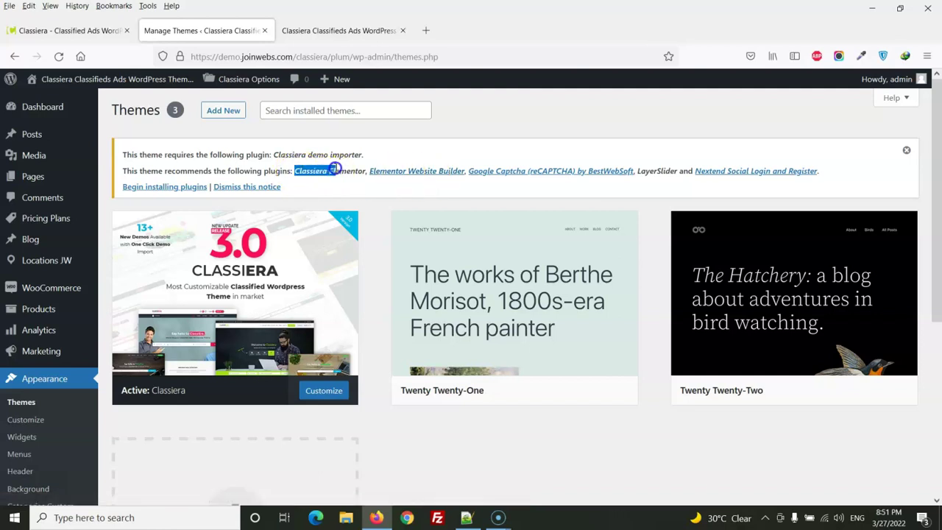
pyautogui.moveTo(335, 168); pyautogui.dragTo(339, 170)
pyautogui.click(182, 189)
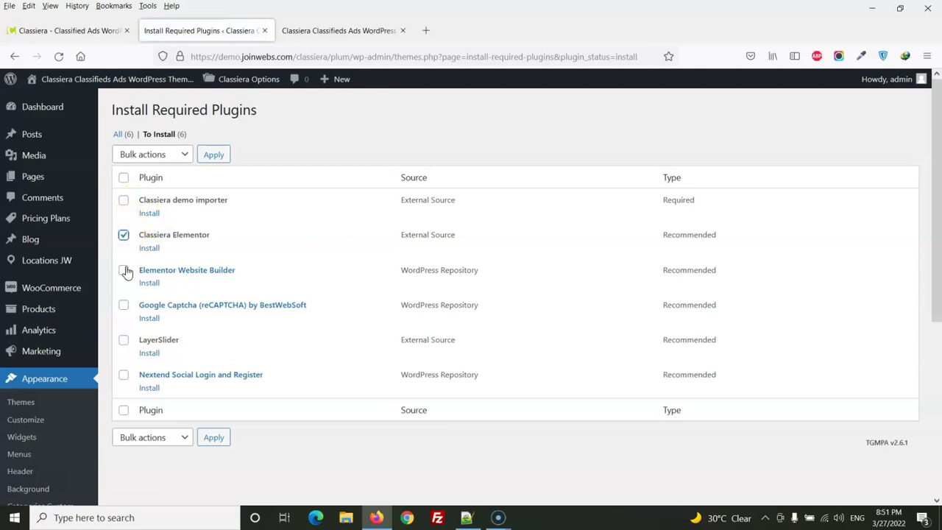
pyautogui.click(168, 437)
pyautogui.click(147, 475)
pyautogui.click(222, 439)
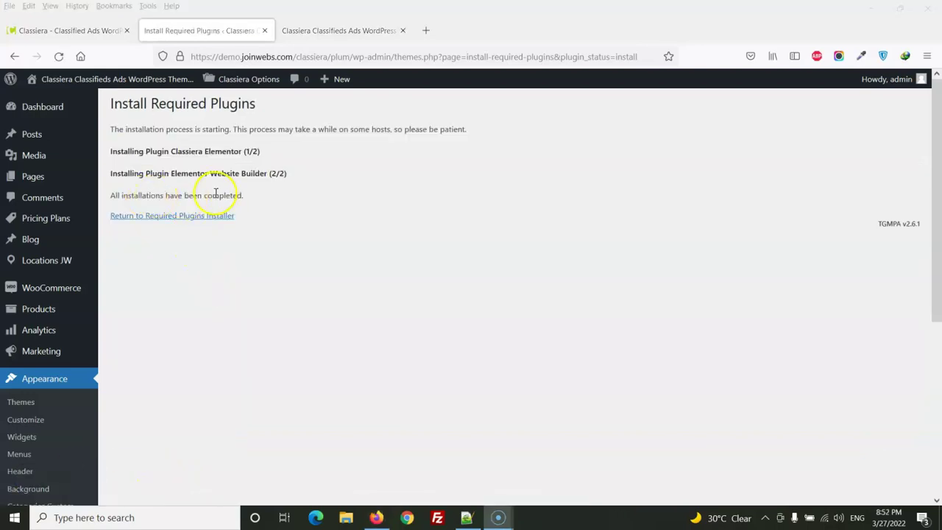
# Return to the required plugins installer and bulk-activate Classiera Elementor and Elementor Website Builder.
pyautogui.click(187, 218)
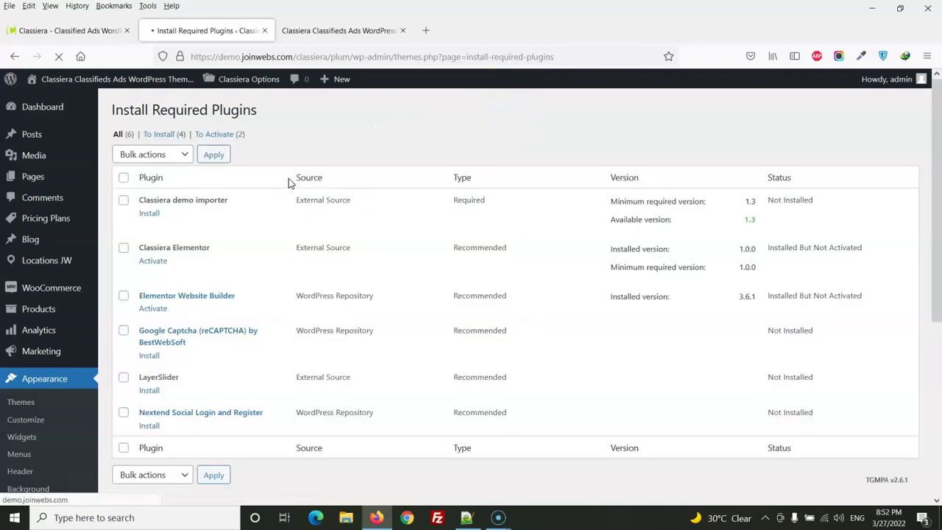
pyautogui.click(222, 135)
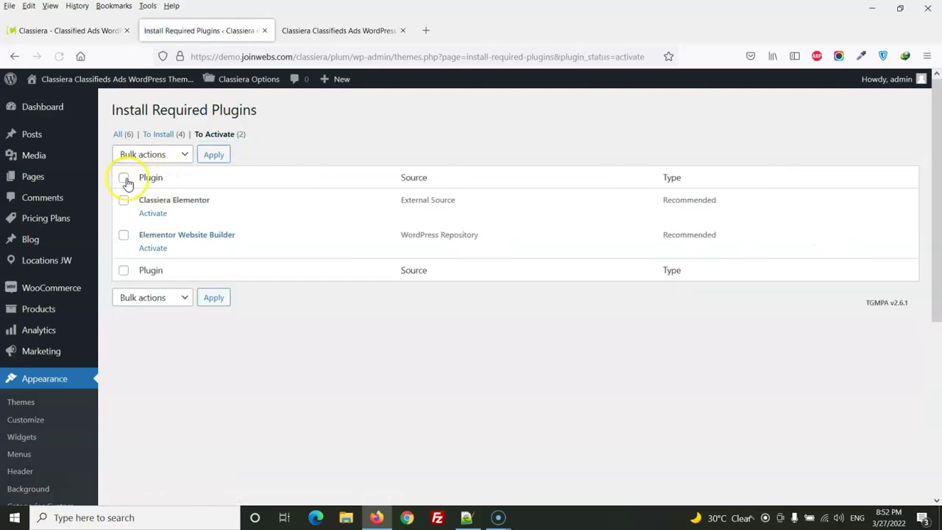
pyautogui.click(123, 177)
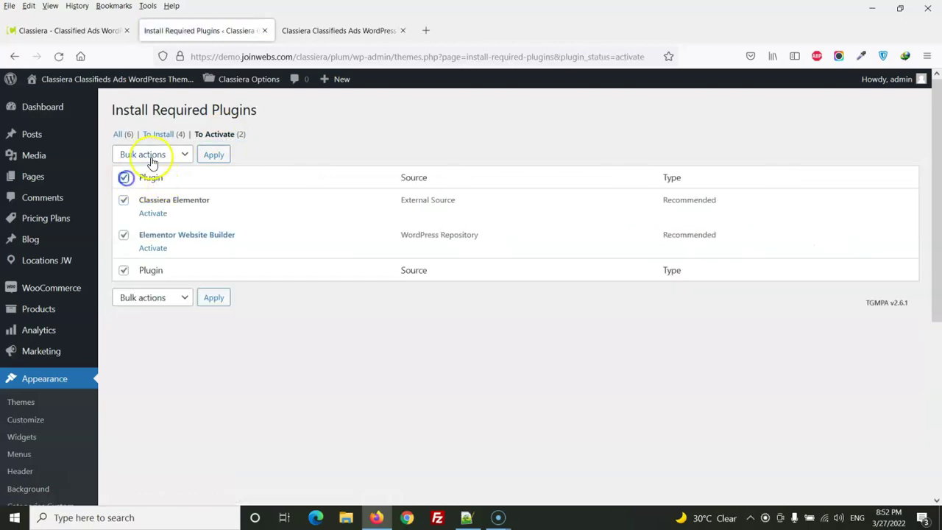
pyautogui.click(162, 154)
pyautogui.click(136, 209)
pyautogui.click(222, 161)
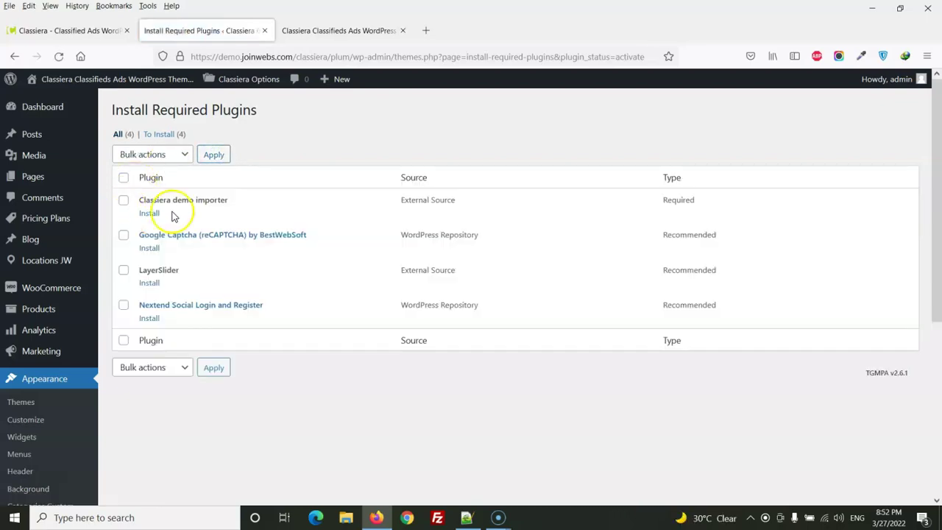
# Exit the Elementor onboarding without creating an account and return to the WordPress dashboard.
pyautogui.moveTo(44, 180)
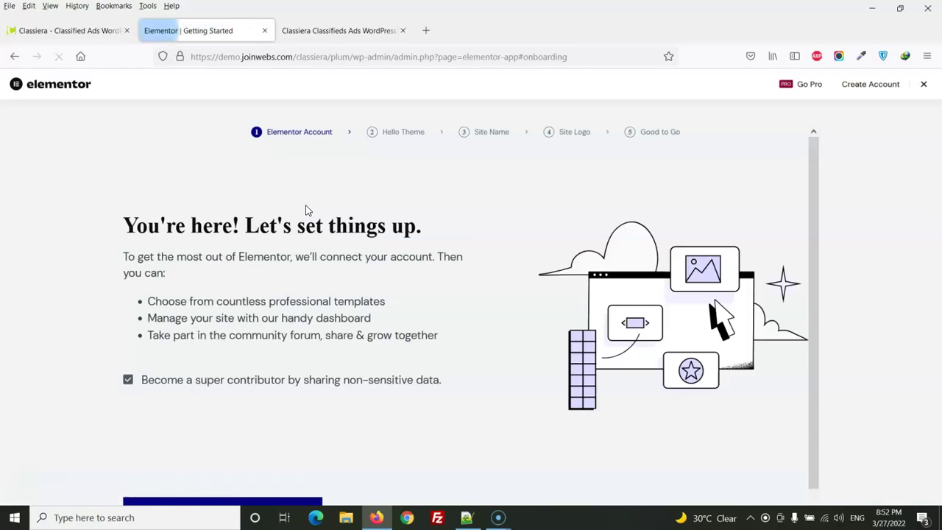
pyautogui.scroll(-2, 829, 295)
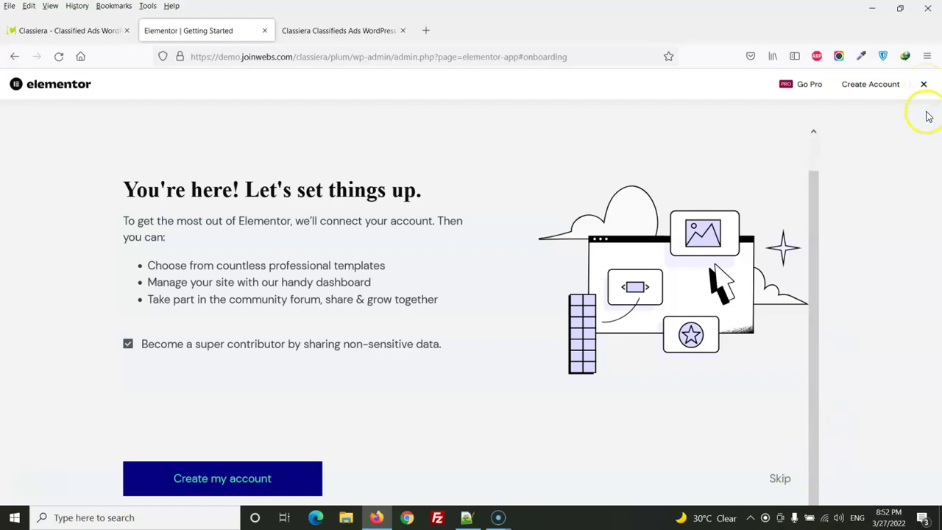
pyautogui.click(923, 86)
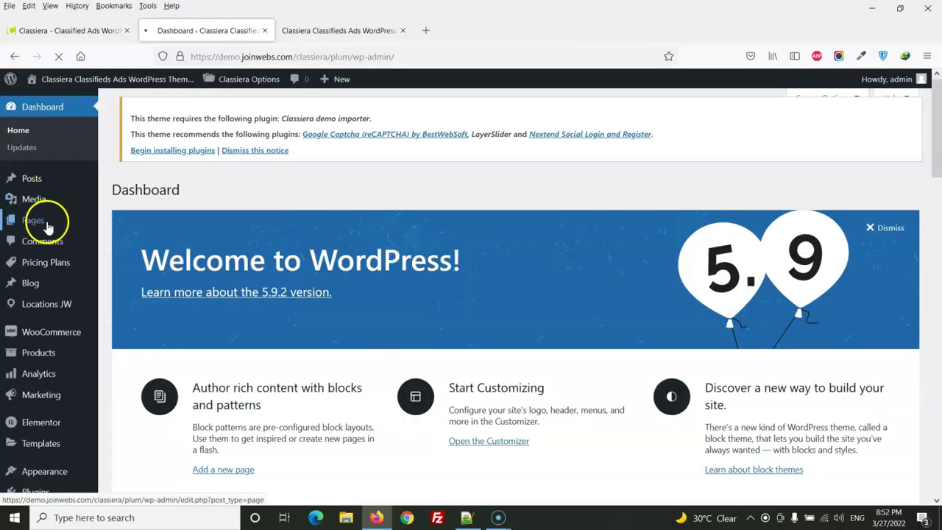
# Create a new WordPress page, dismiss the block editor welcome guide and title the page "Elementor".
pyautogui.moveTo(46, 222)
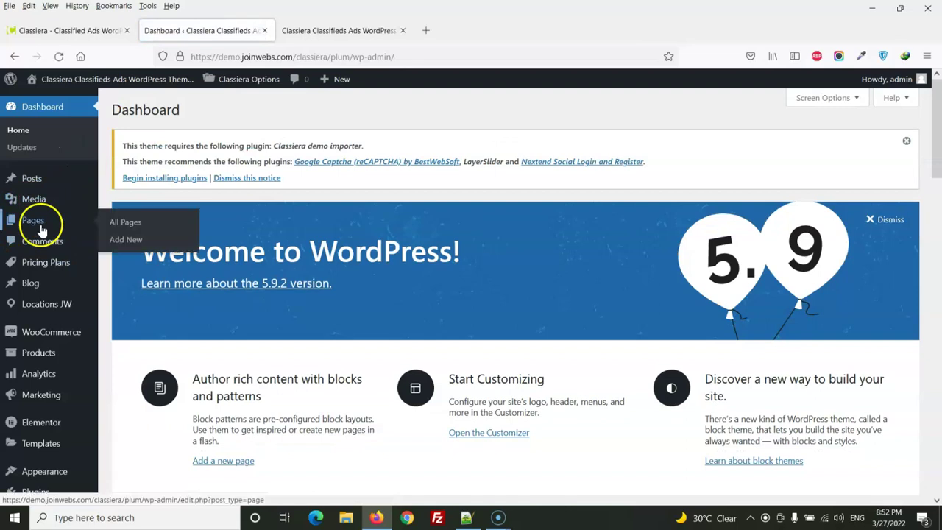
pyautogui.click(121, 243)
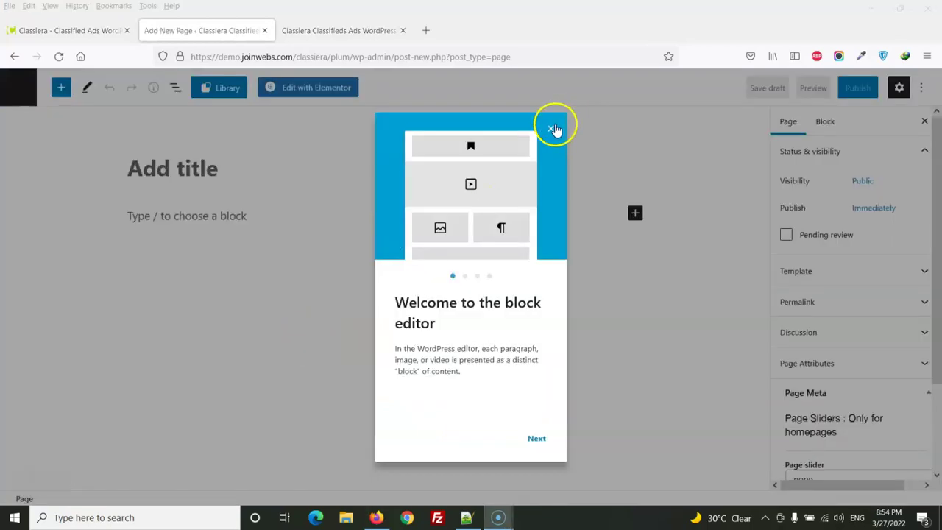
pyautogui.click(552, 129)
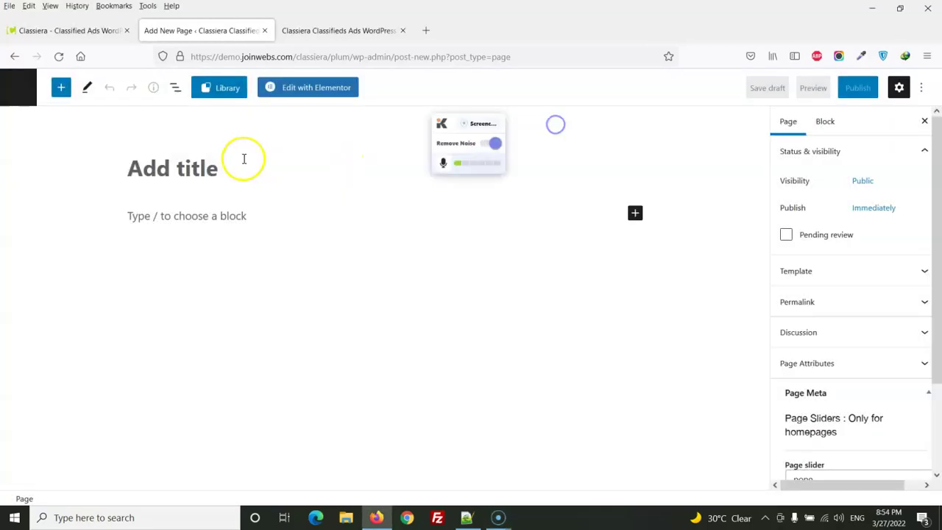
pyautogui.click(192, 173)
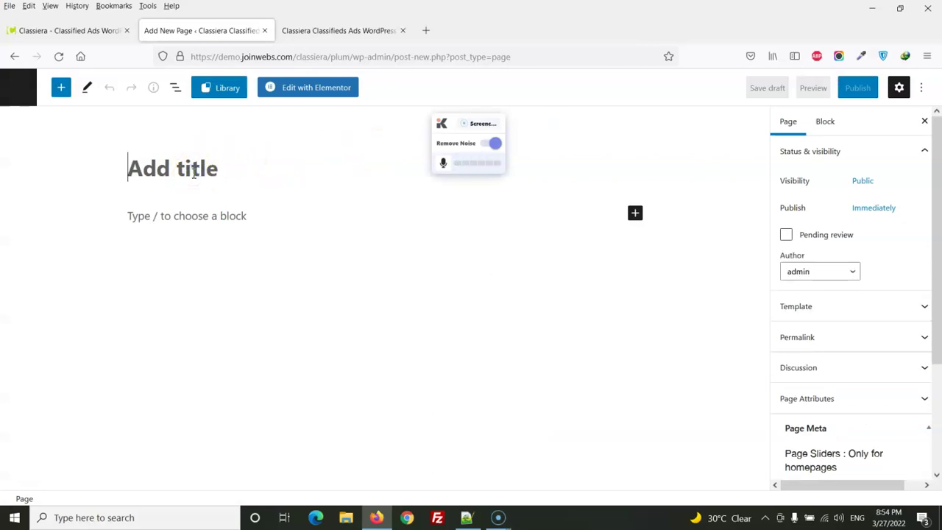
pyautogui.write('Elementor')
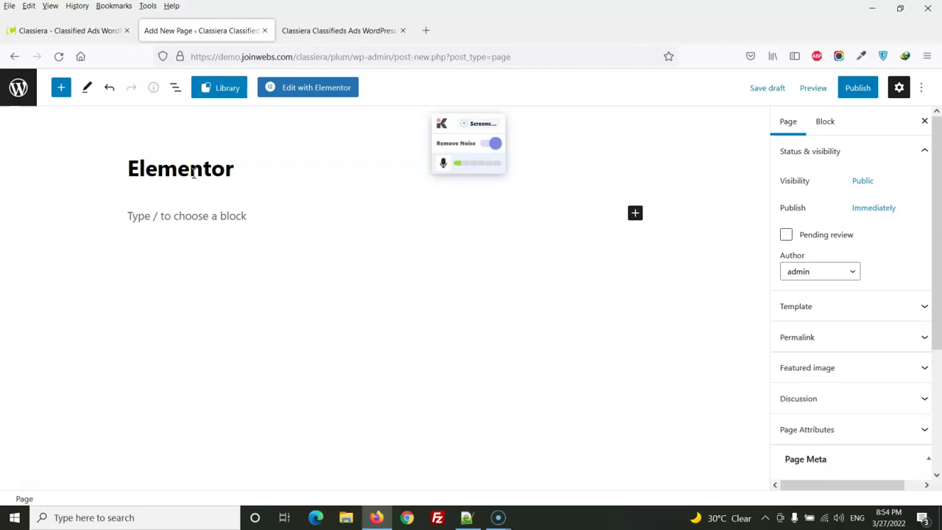
pyautogui.click(504, 116)
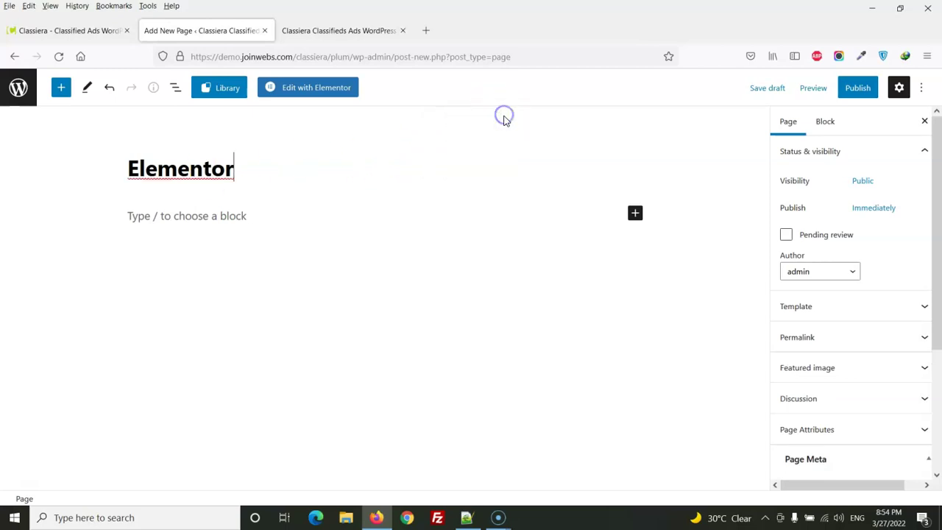
pyautogui.click(180, 170)
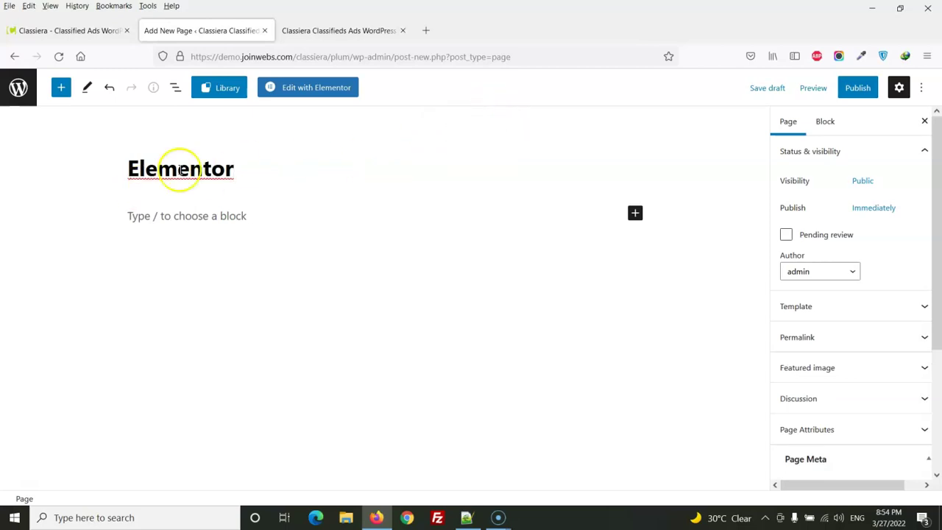
# Set the new page's template to Elementor Full Width.
pyautogui.click(890, 315)
pyautogui.click(857, 333)
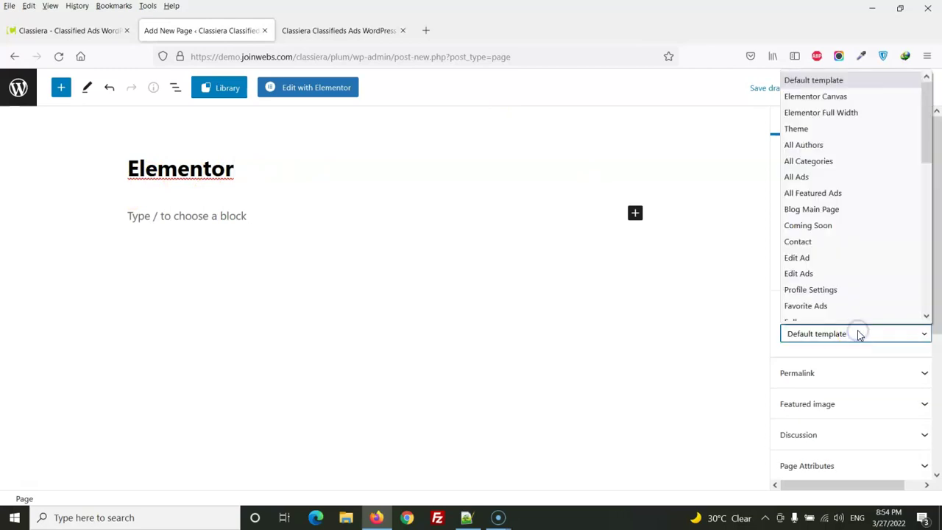
pyautogui.click(854, 113)
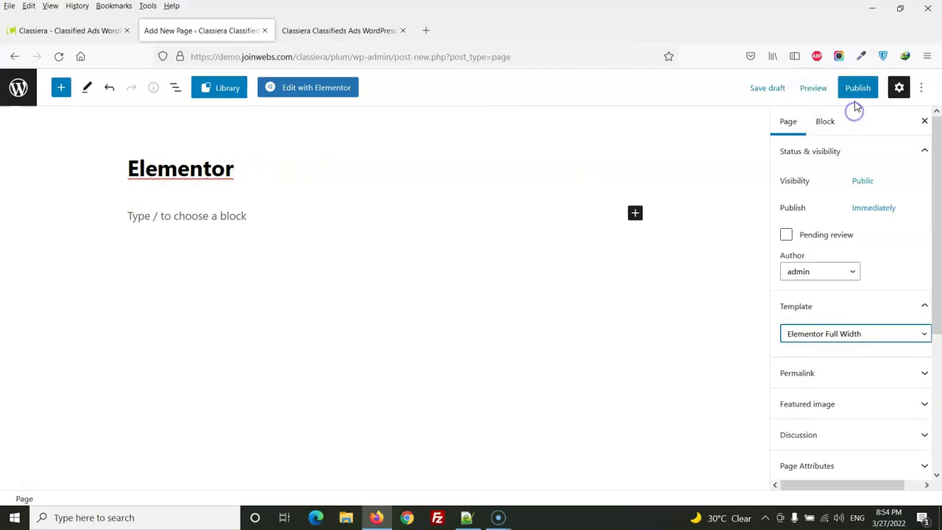
# Publish the page, check it on the live site, and open it for editing with Elementor.
pyautogui.click(859, 90)
pyautogui.click(839, 89)
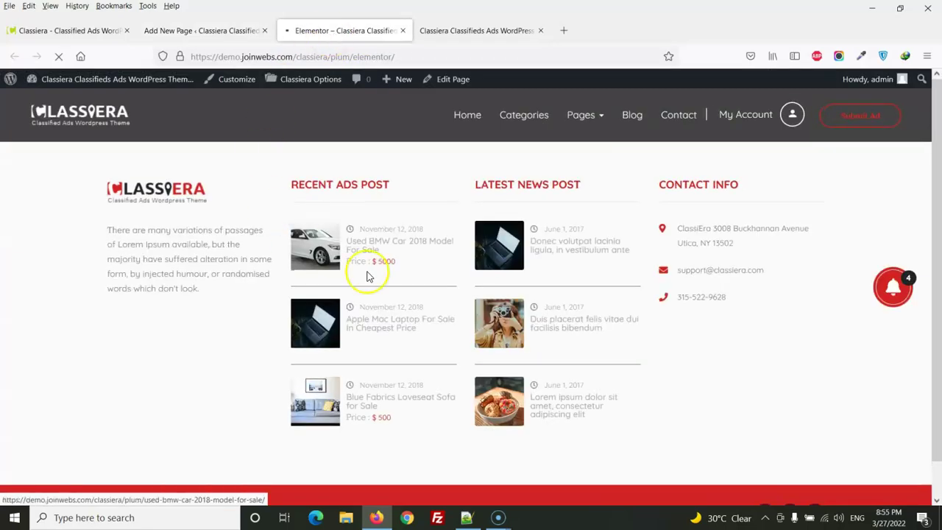
pyautogui.click(197, 31)
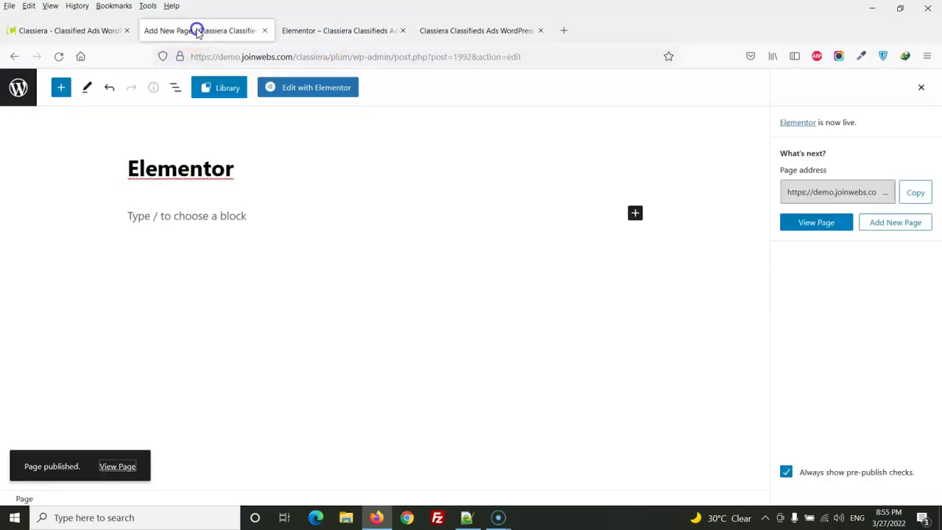
pyautogui.click(308, 89)
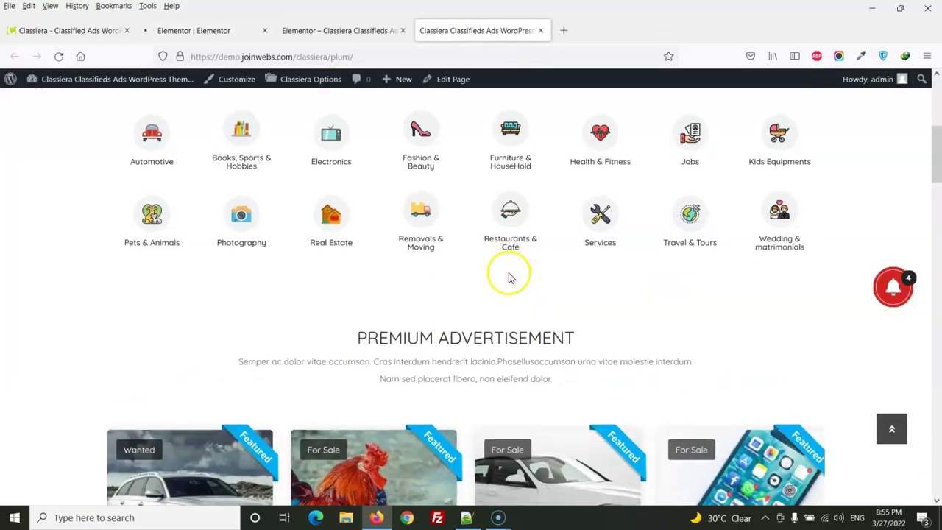
# Review the demo home page's sections and its "Say hello to ClassiEra" banner as the reference layout.
pyautogui.scroll(-15, 500, 328)
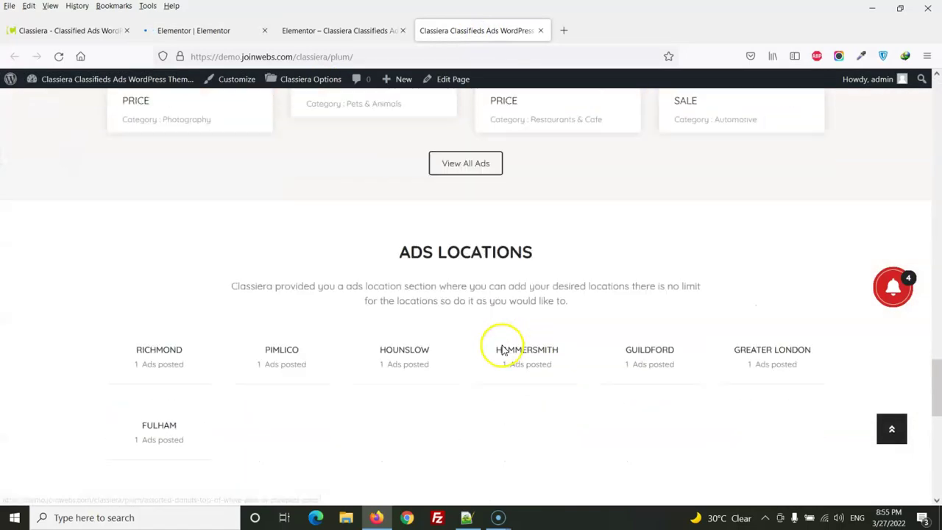
pyautogui.scroll(18, 719, 397)
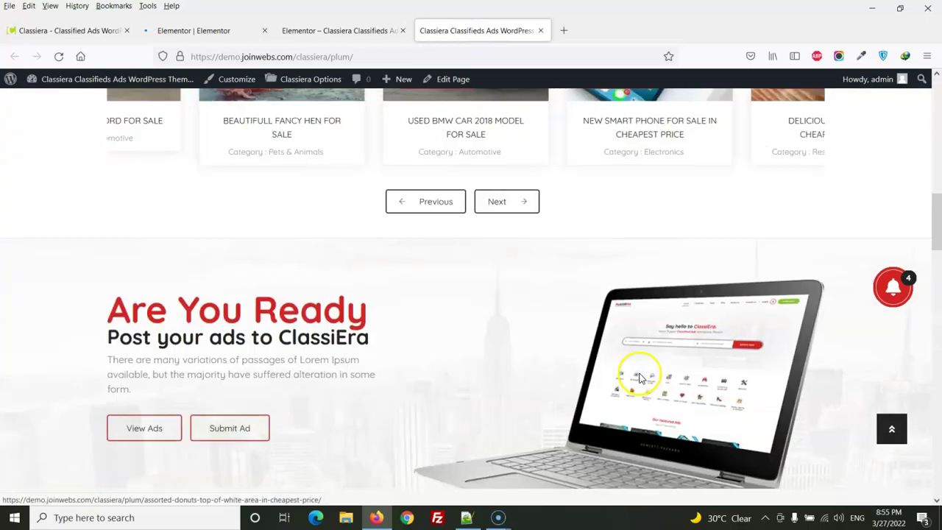
pyautogui.scroll(2, 524, 327)
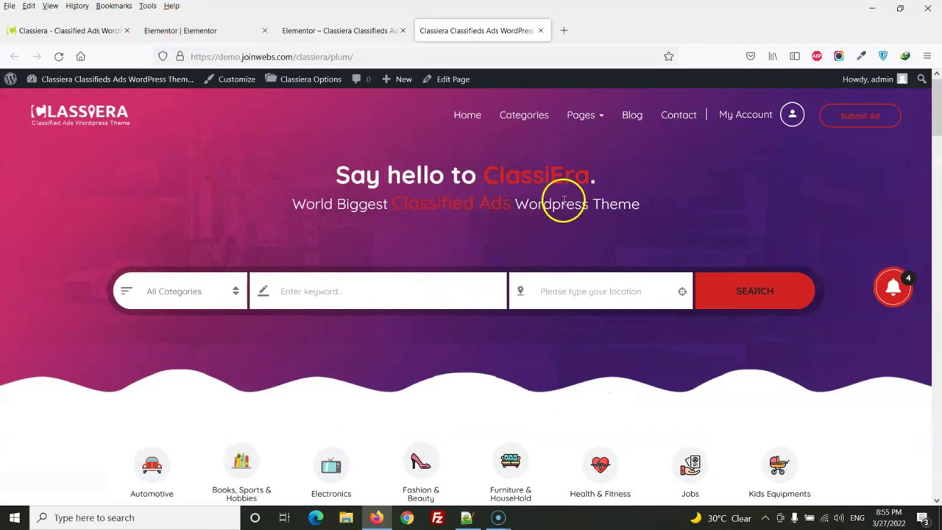
pyautogui.moveTo(345, 166); pyautogui.dragTo(685, 199)
pyautogui.click(706, 205)
# Back in the Elementor editor, close the Navigator and add a section with a single-column structure.
pyautogui.click(198, 31)
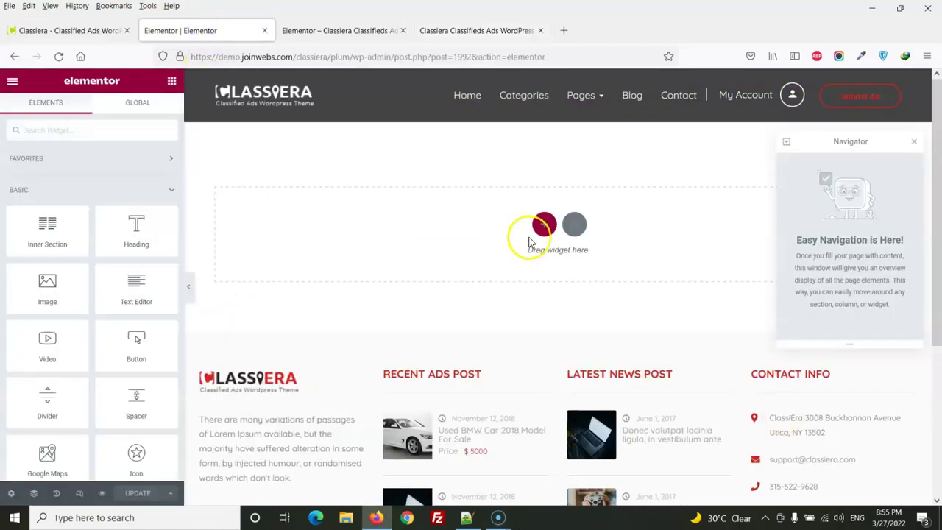
pyautogui.click(914, 143)
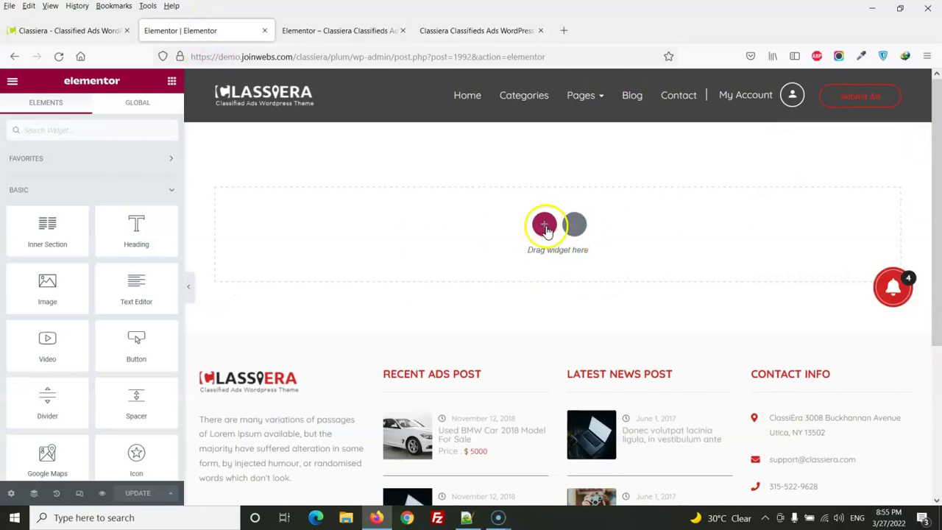
pyautogui.click(544, 224)
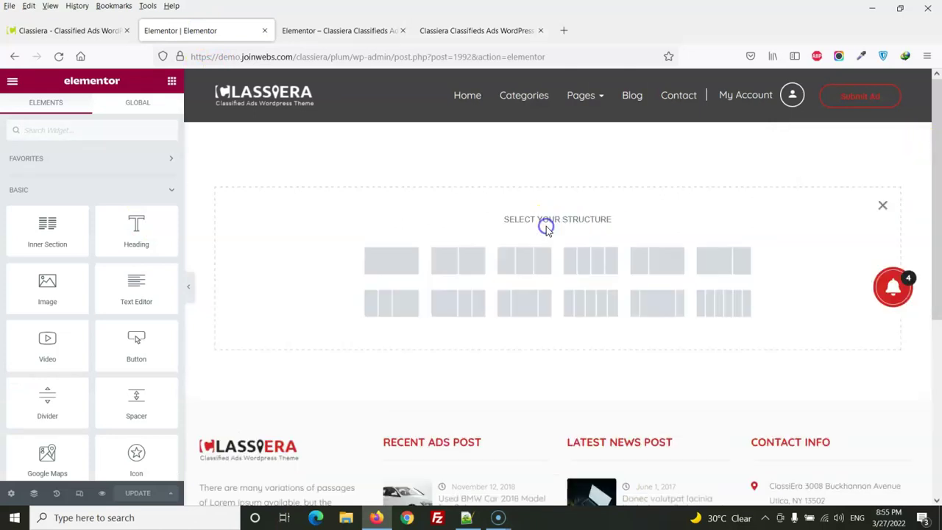
pyautogui.click(382, 261)
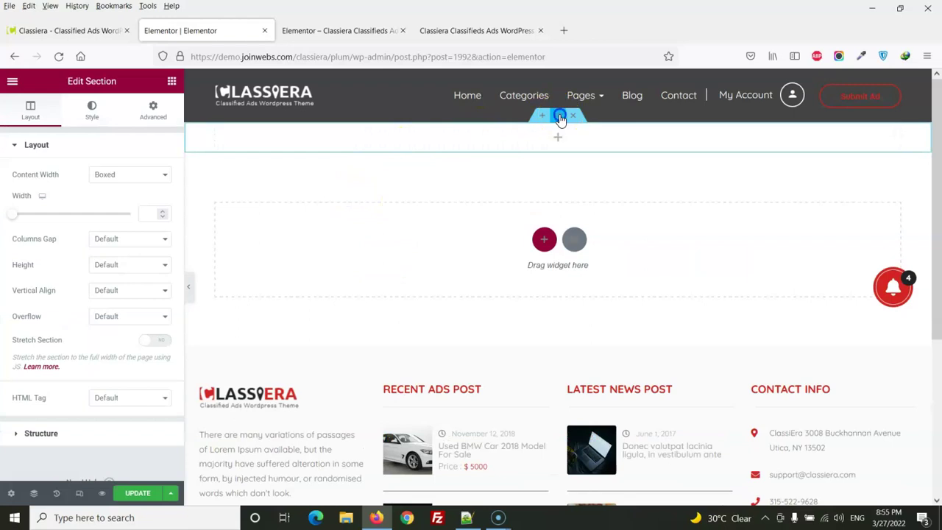
# Set the new section's content width to Full Width and its columns gap to No Gap.
pyautogui.click(116, 176)
pyautogui.click(116, 208)
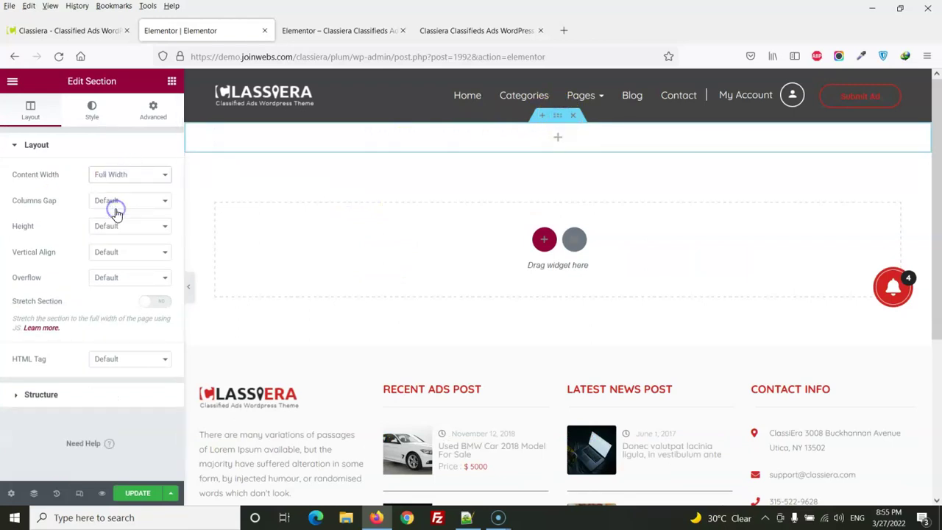
pyautogui.click(129, 200)
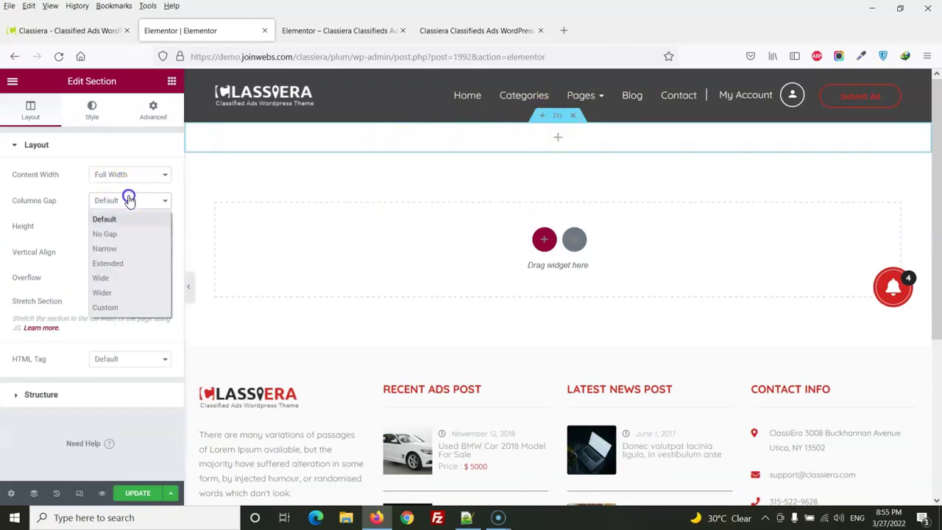
pyautogui.click(109, 233)
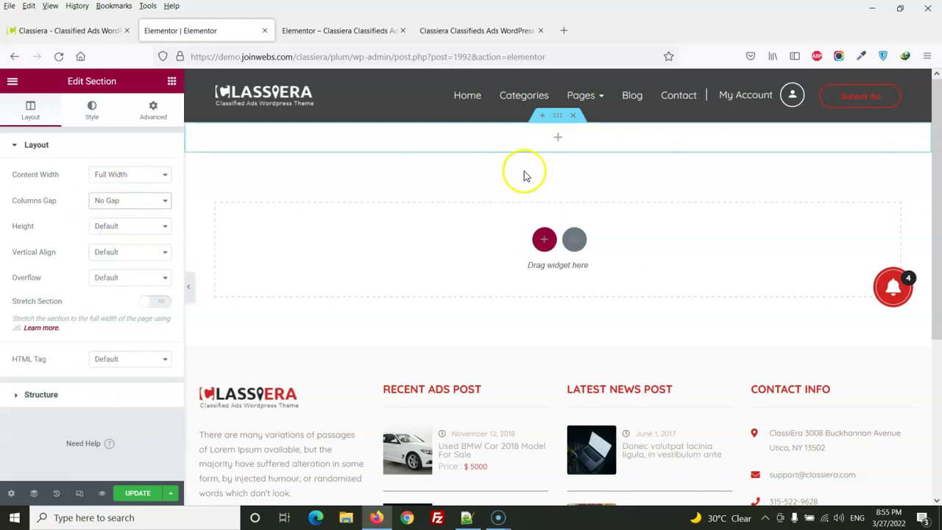
# Place the Classiera Image Slider widget in the empty full-width section.
pyautogui.click(561, 138)
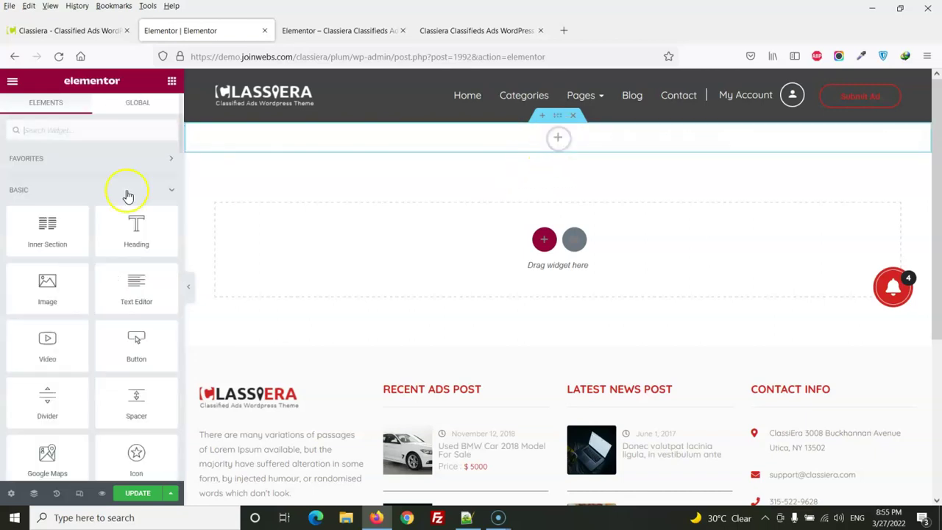
pyautogui.click(173, 189)
pyautogui.click(174, 222)
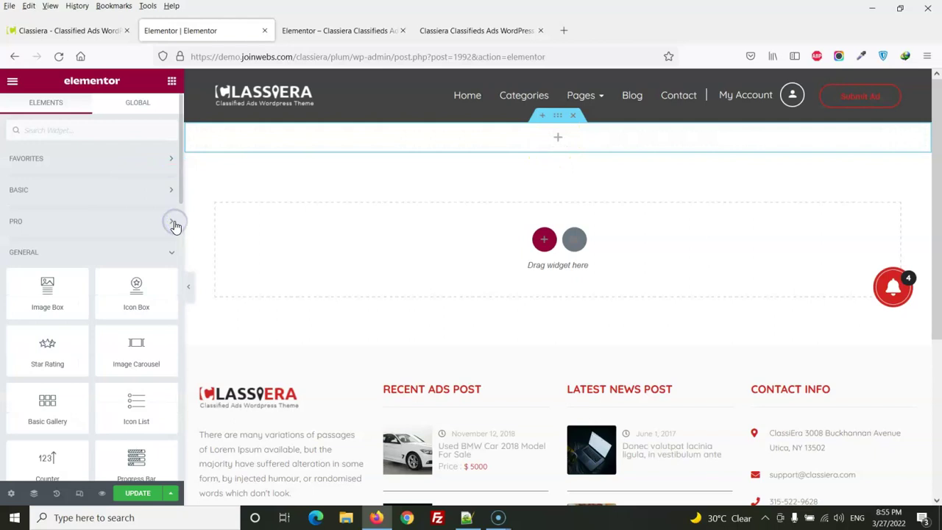
pyautogui.click(175, 256)
pyautogui.scroll(-3, 147, 261)
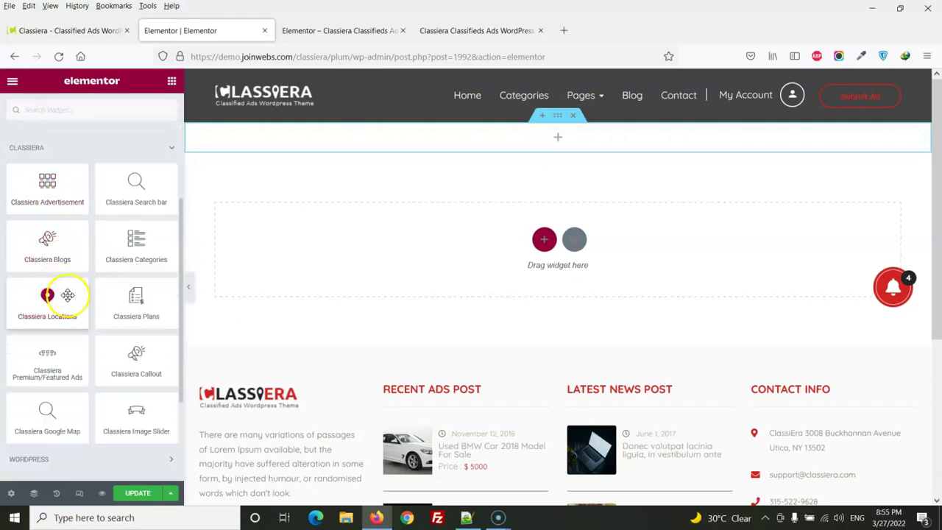
pyautogui.moveTo(135, 414); pyautogui.dragTo(507, 137)
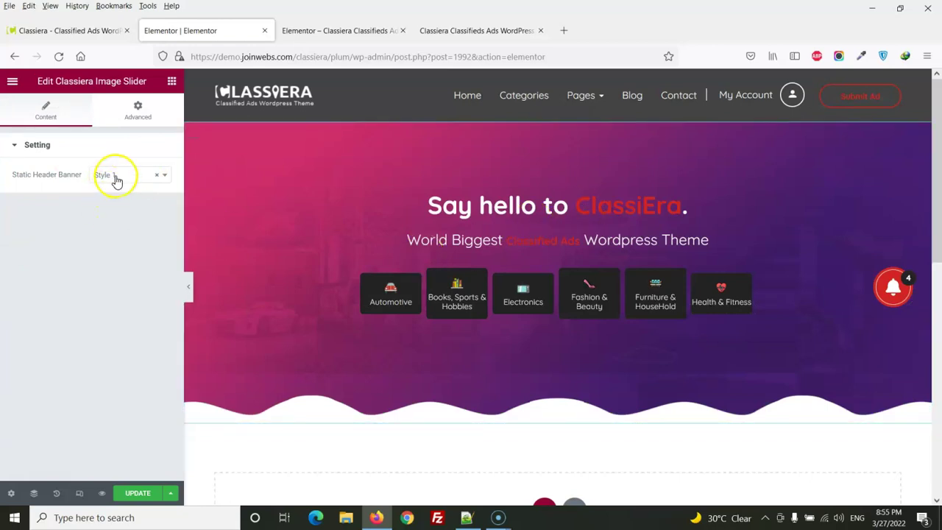
# Set the image slider's static header banner to Style 2 and compare it with the demo home page's banner.
pyautogui.click(115, 176)
pyautogui.click(112, 223)
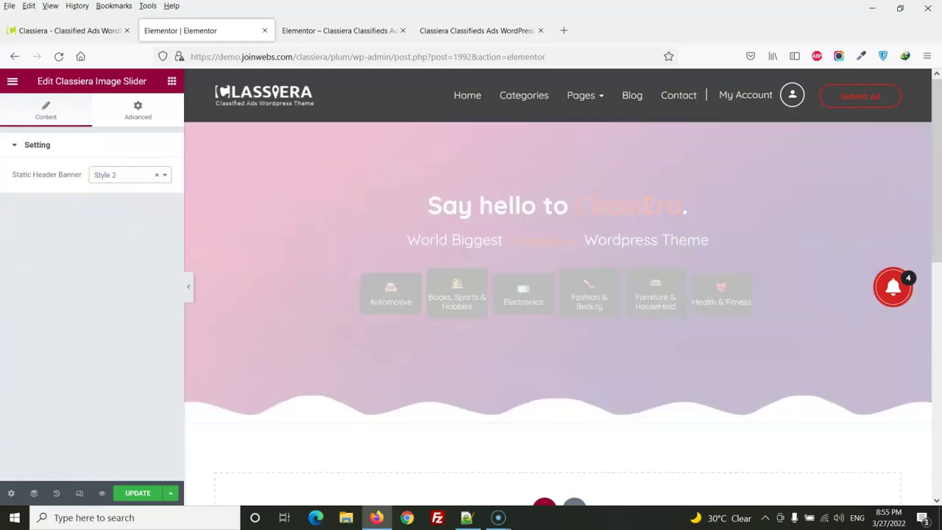
pyautogui.click(467, 30)
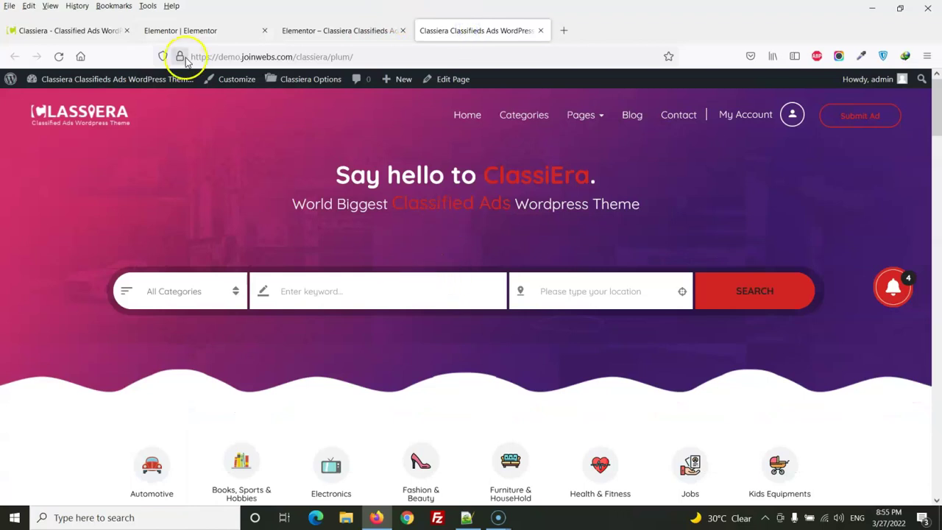
pyautogui.click(184, 30)
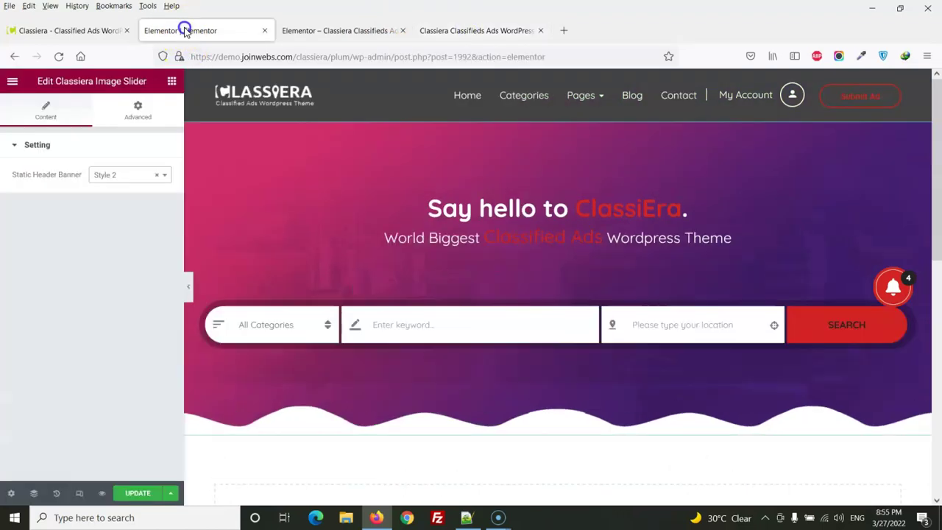
pyautogui.click(452, 31)
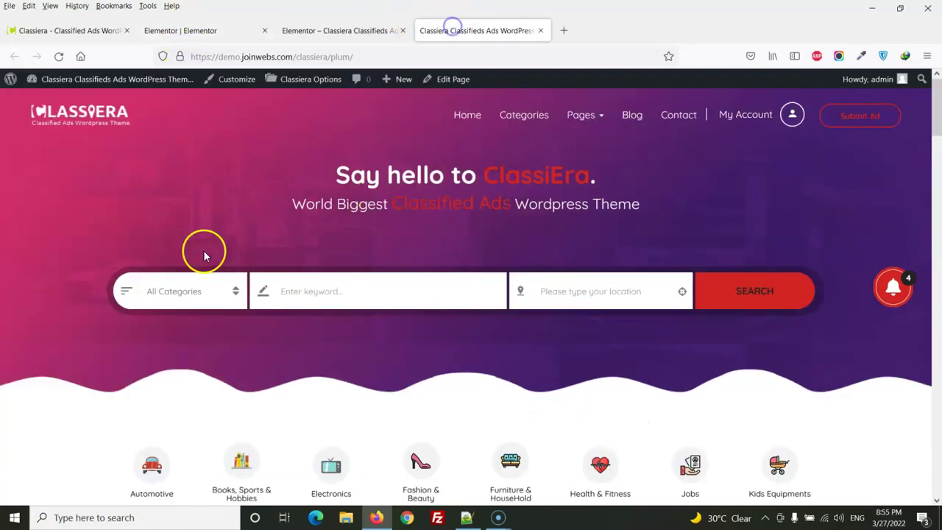
pyautogui.click(315, 32)
pyautogui.click(211, 31)
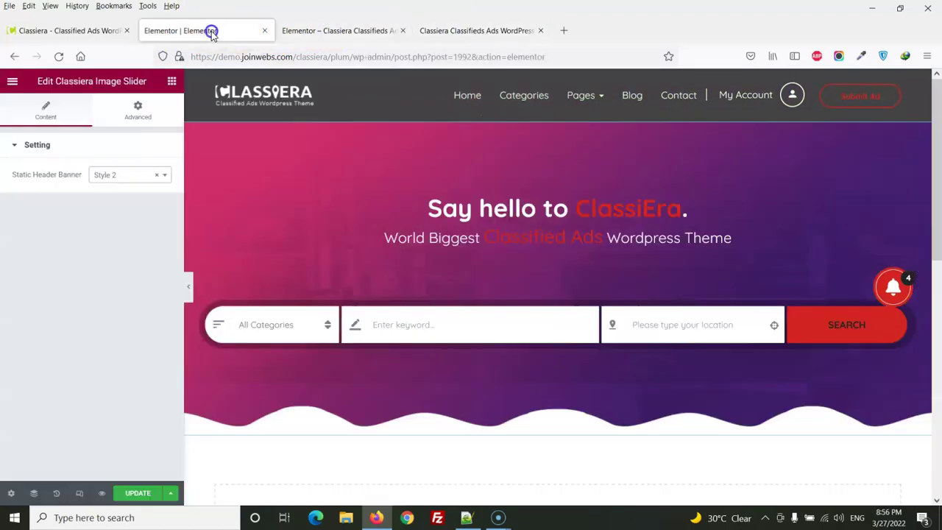
# Check what follows the banner on the demo home page, and add a single-column section below the banner in the Elementor editor.
pyautogui.scroll(-1, 357, 256)
pyautogui.scroll(-3, 358, 256)
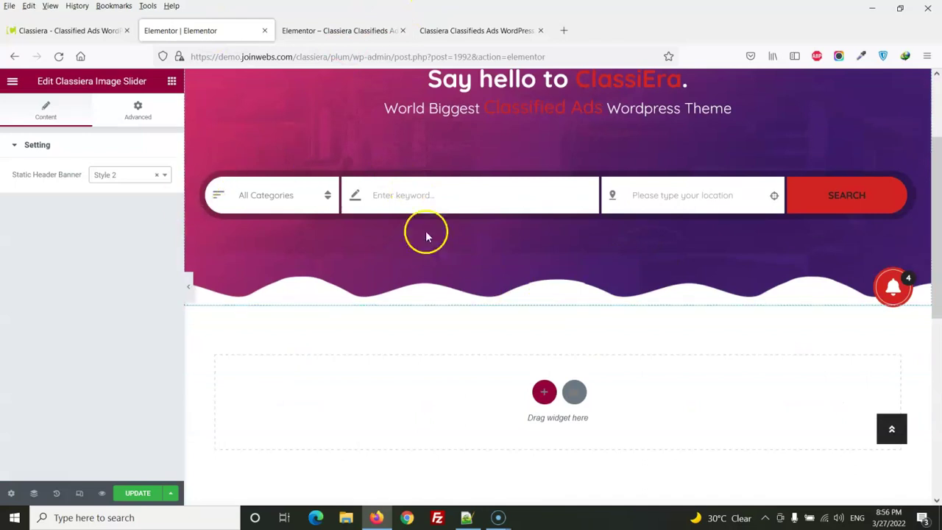
pyautogui.click(464, 31)
pyautogui.scroll(-2, 407, 282)
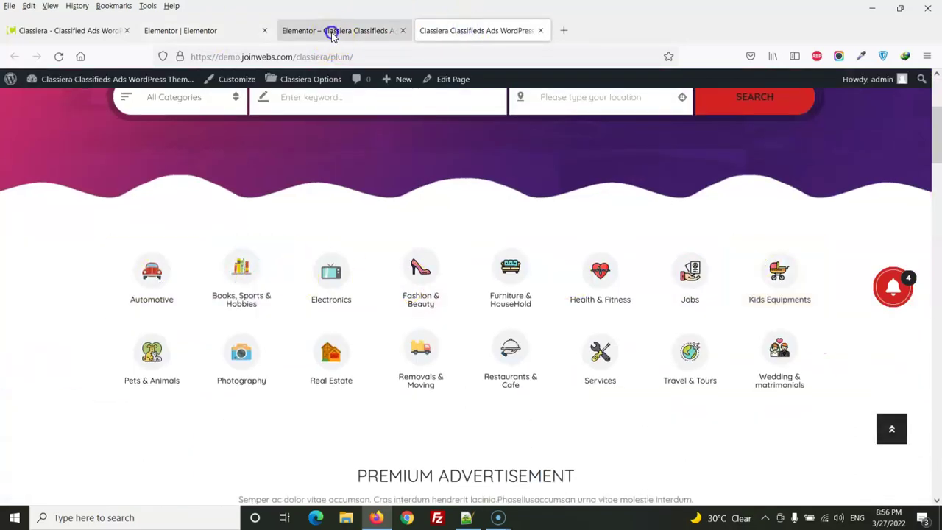
pyautogui.click(305, 30)
pyautogui.click(231, 30)
pyautogui.scroll(-2, 548, 256)
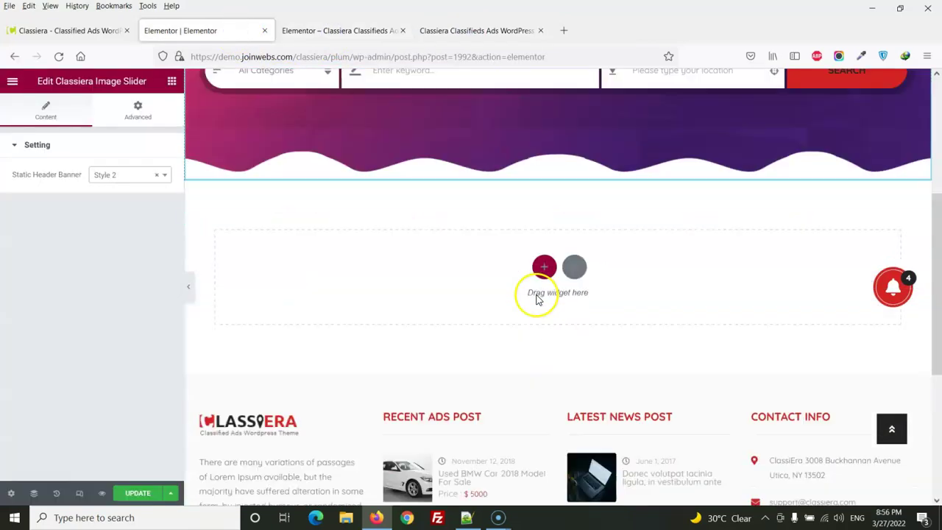
pyautogui.click(544, 263)
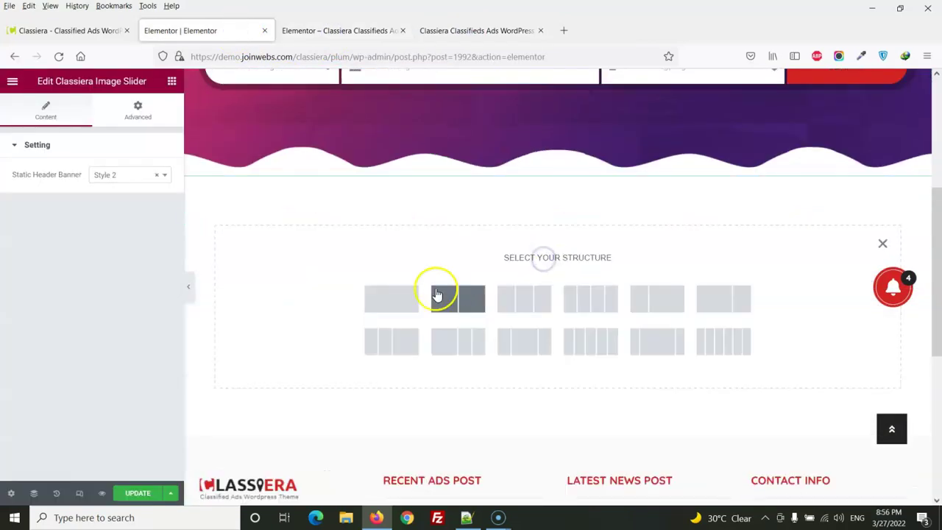
pyautogui.click(400, 297)
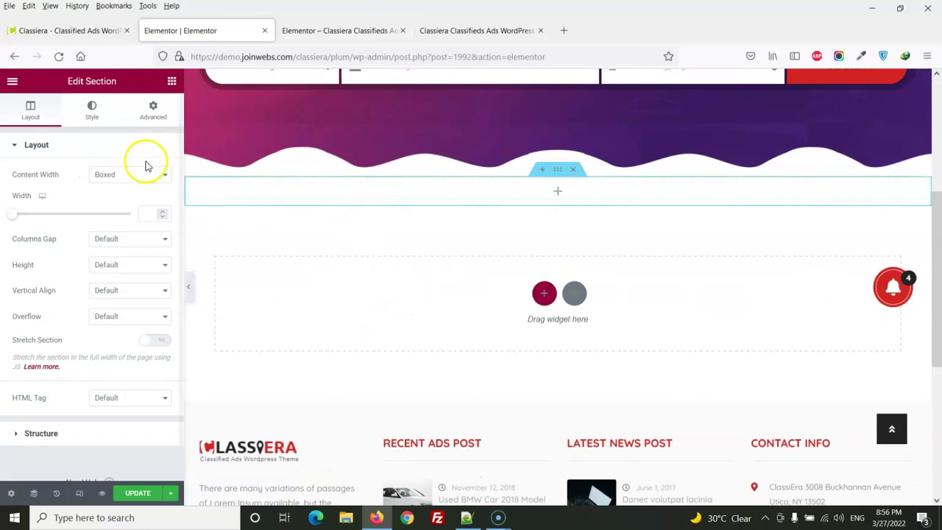
# Set the new section's content width to Full Width and its columns gap to Default.
pyautogui.click(126, 175)
pyautogui.click(109, 207)
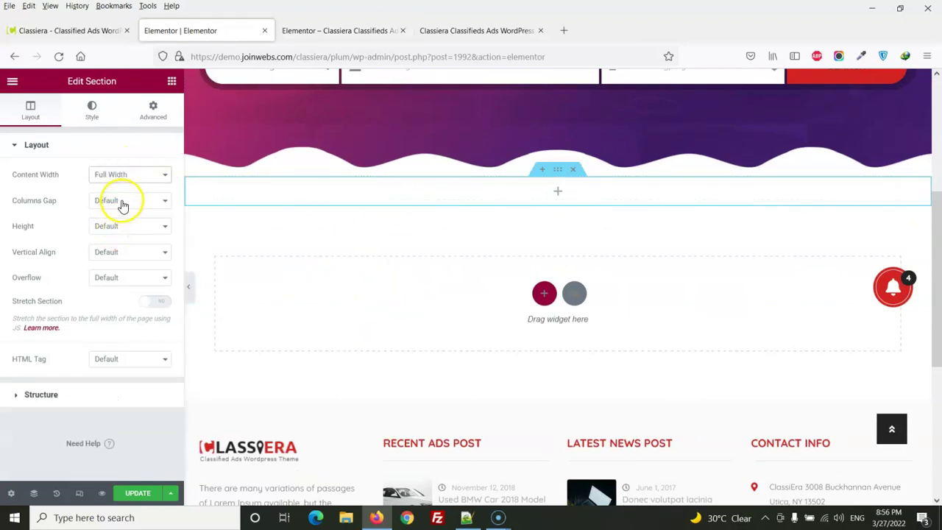
pyautogui.click(122, 205)
pyautogui.click(120, 231)
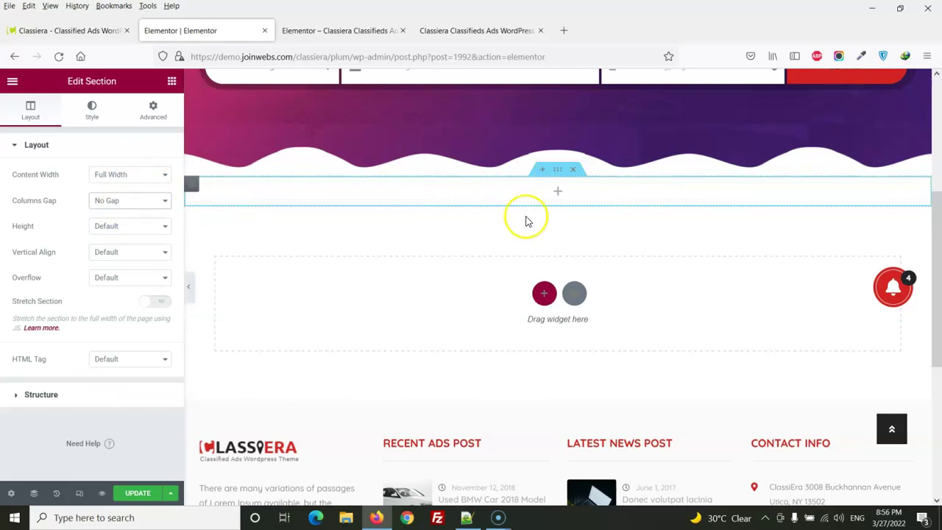
pyautogui.click(128, 201)
pyautogui.click(114, 220)
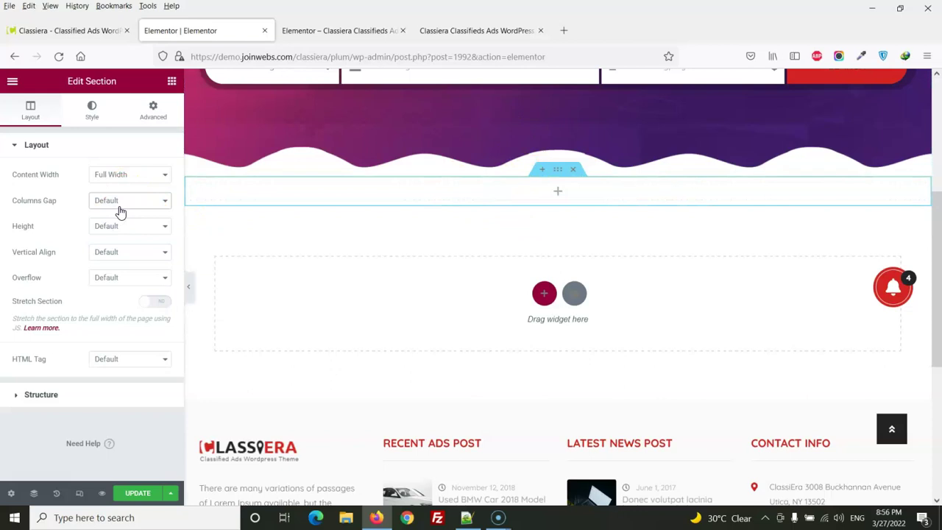
# Place the Classiera Categories widget in the new section below the banner.
pyautogui.click(561, 193)
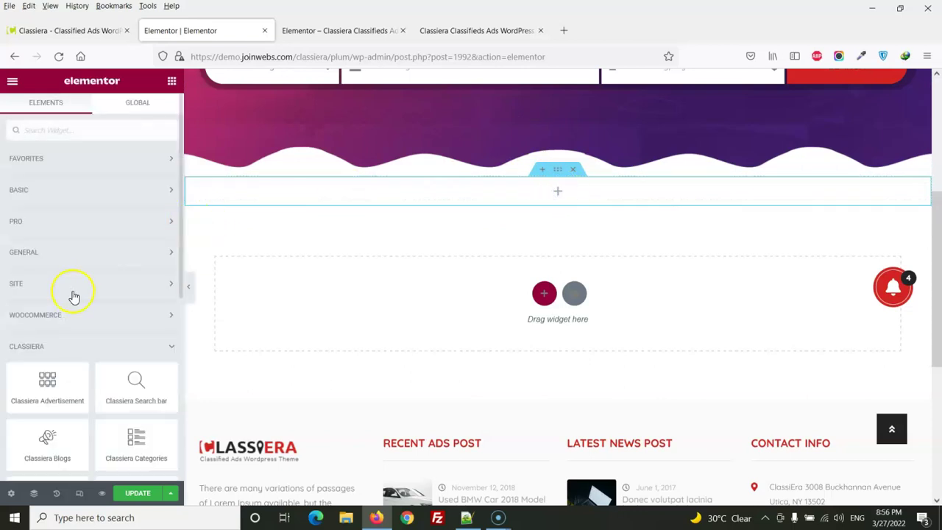
pyautogui.scroll(-5, 80, 284)
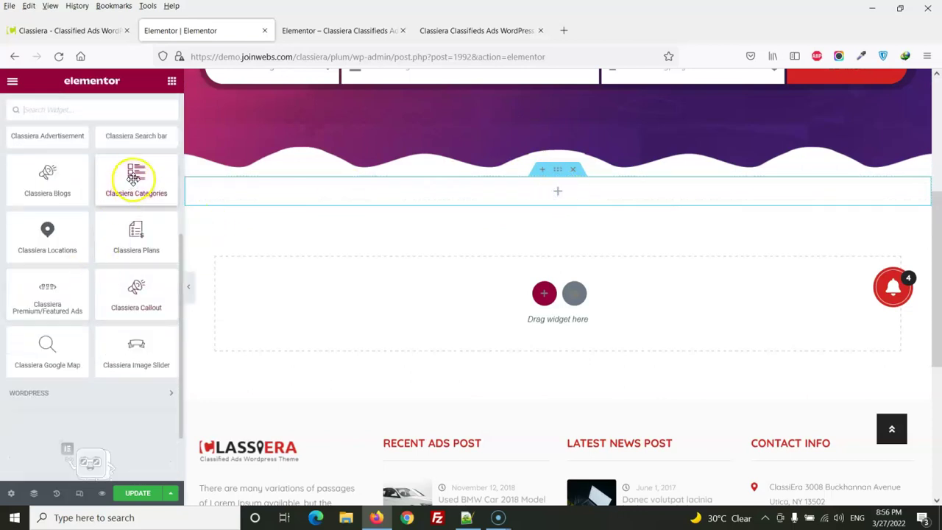
pyautogui.moveTo(136, 174); pyautogui.dragTo(529, 188)
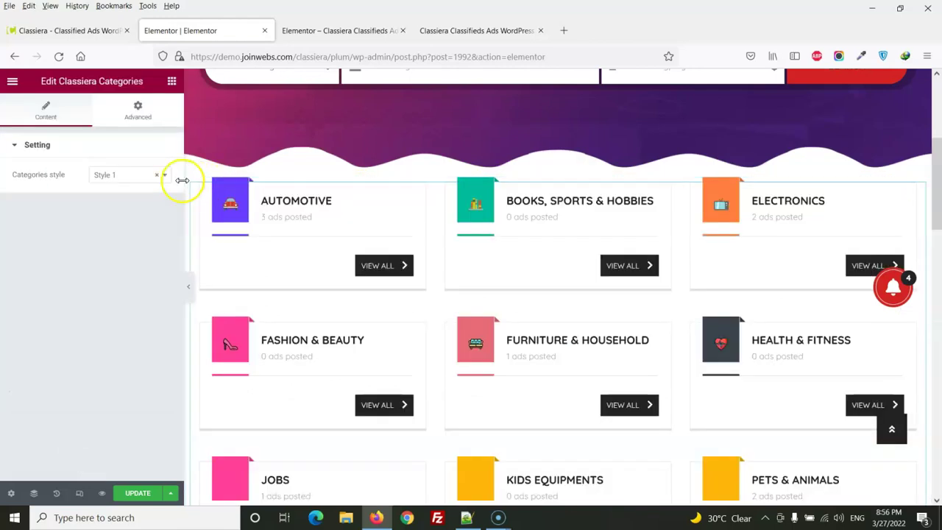
# Try Style 5 for the categories widget and compare it with the category icons on the demo home page.
pyautogui.click(122, 179)
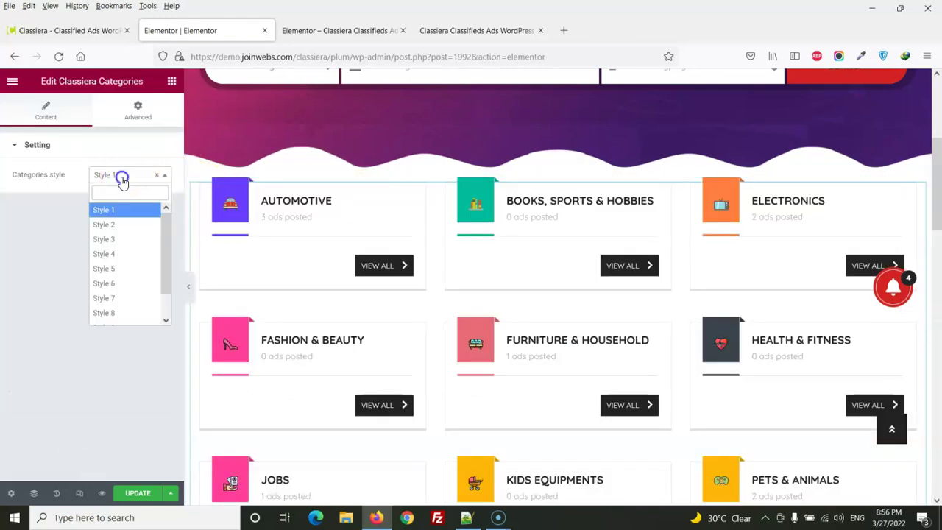
pyautogui.click(117, 269)
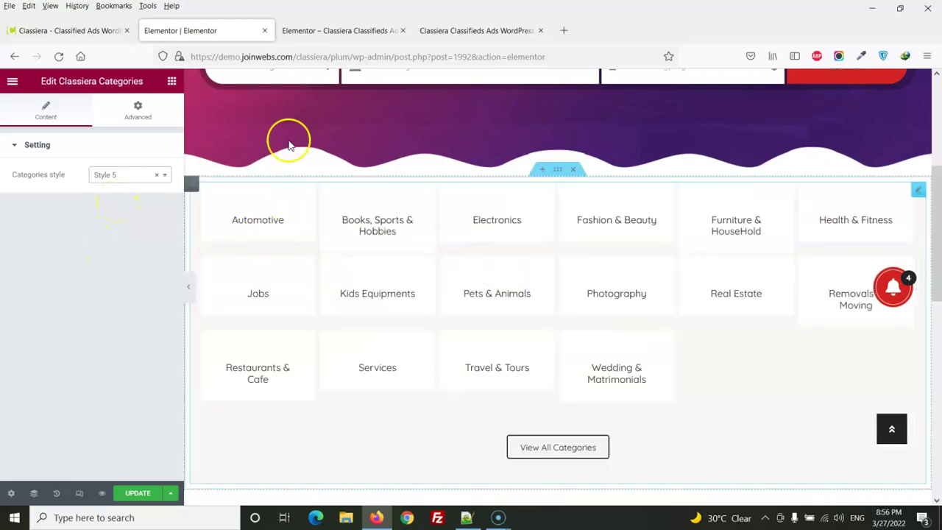
pyautogui.click(341, 30)
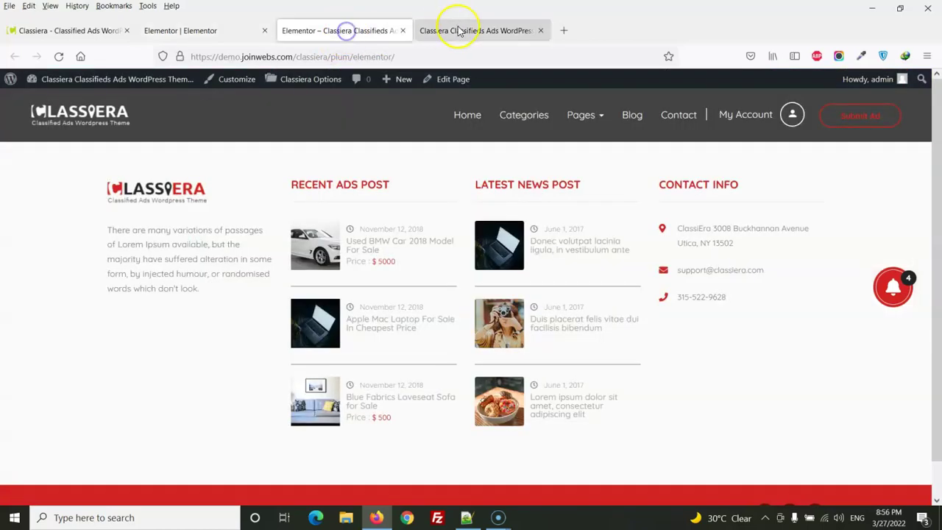
pyautogui.click(477, 30)
pyautogui.scroll(-1, 343, 283)
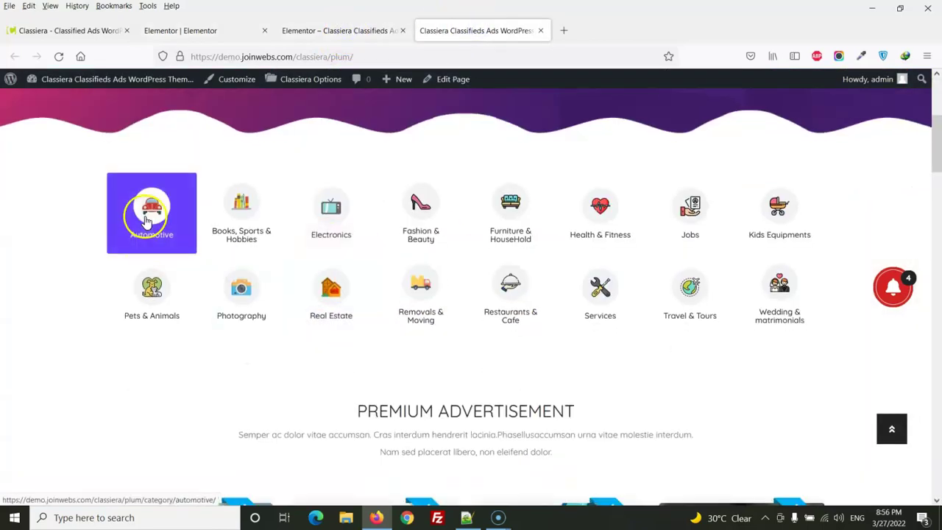
pyautogui.click(193, 30)
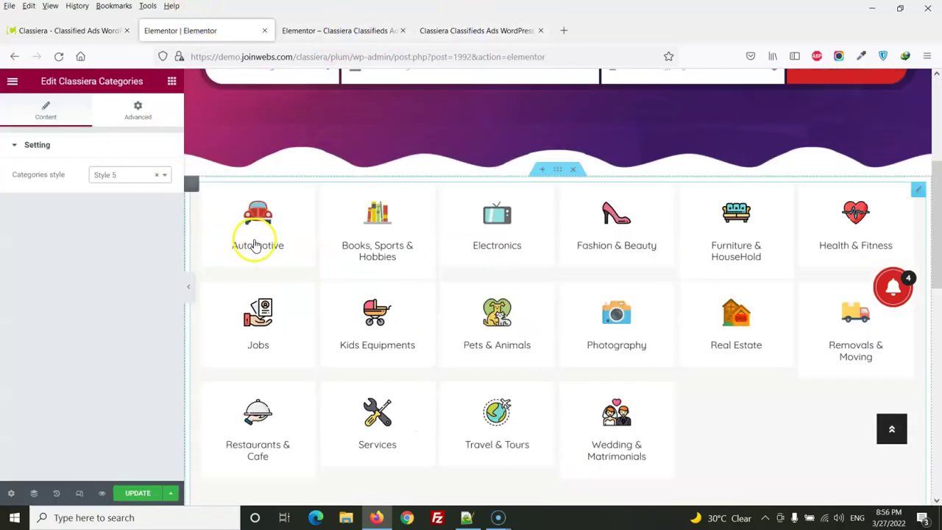
# Try Style 6 and Style 8 for the categories widget in the editor.
pyautogui.click(121, 177)
pyautogui.click(118, 280)
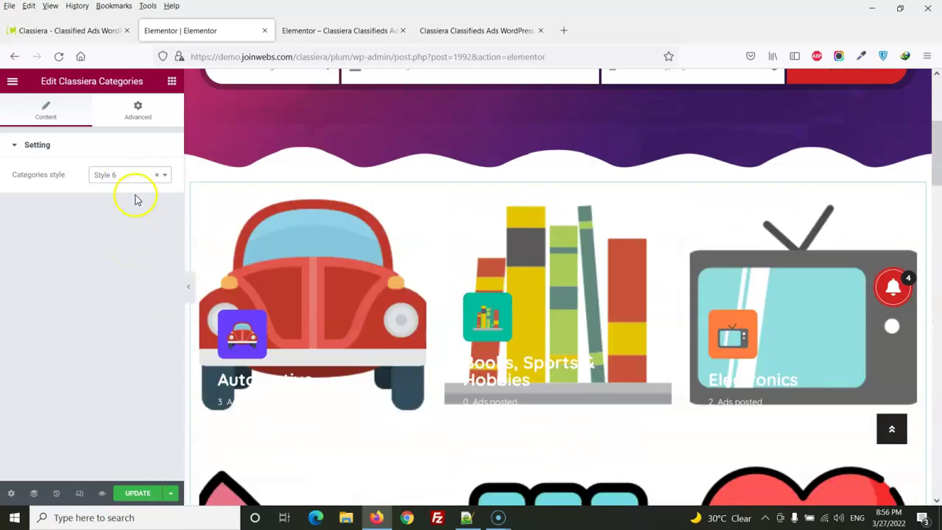
pyautogui.click(167, 176)
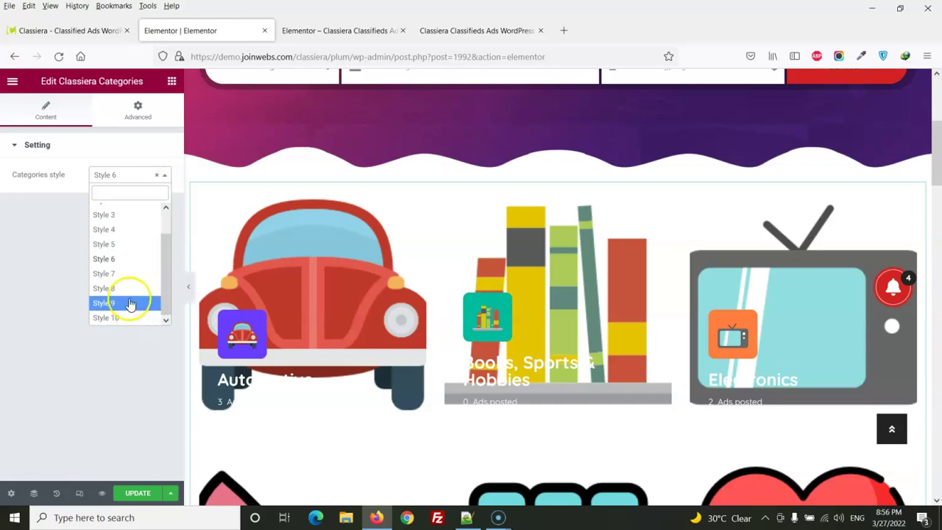
pyautogui.click(123, 291)
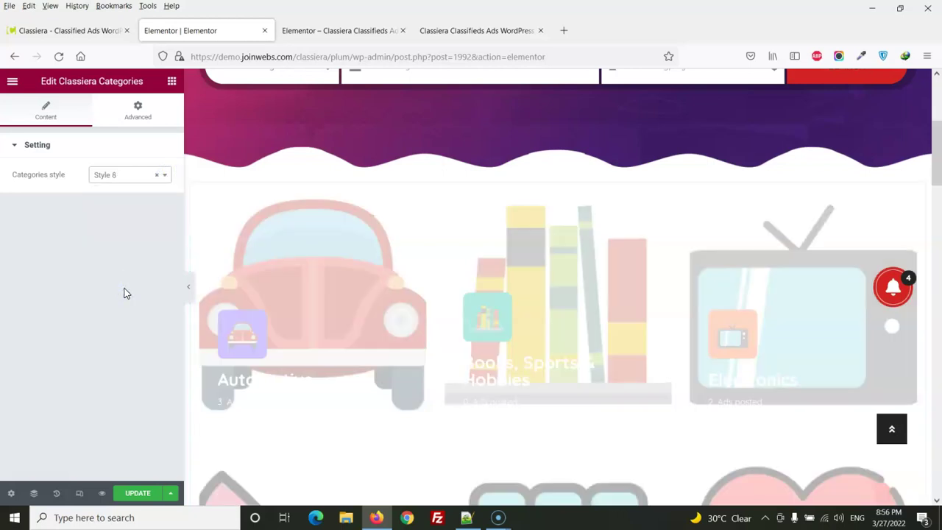
# Set the categories style to Style 9 and compare the layout with the demo home page's category section.
pyautogui.click(137, 179)
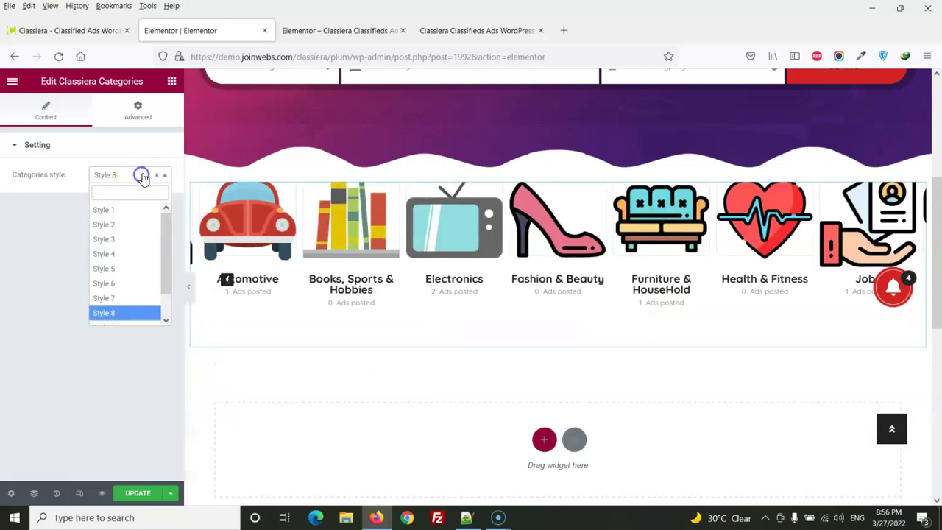
pyautogui.click(113, 301)
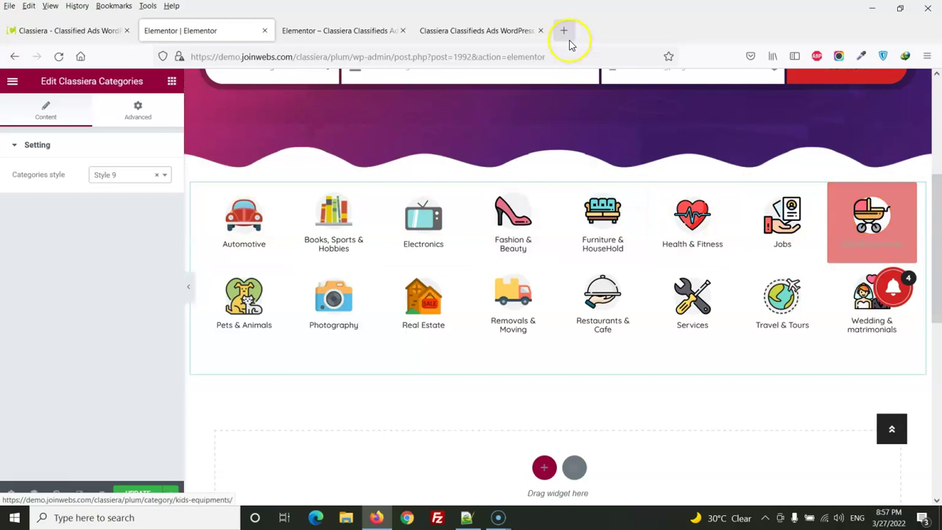
pyautogui.click(477, 30)
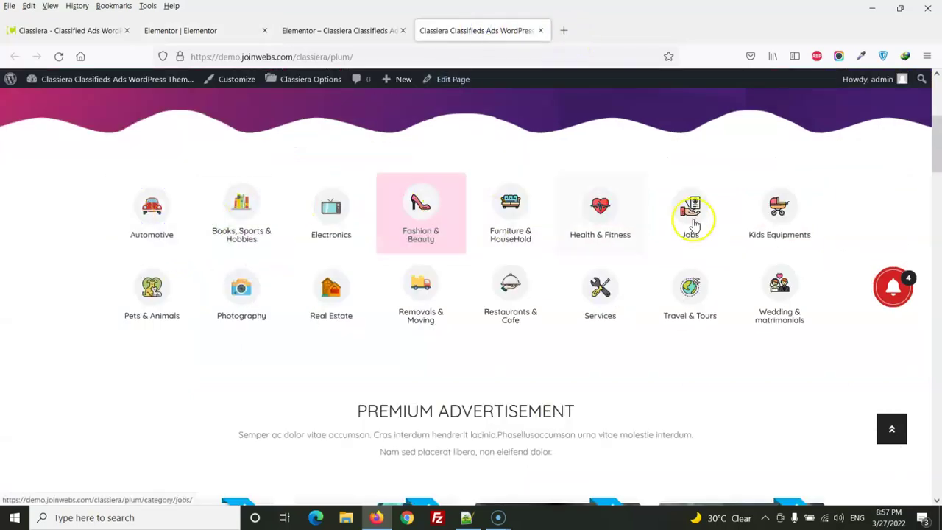
pyautogui.click(206, 30)
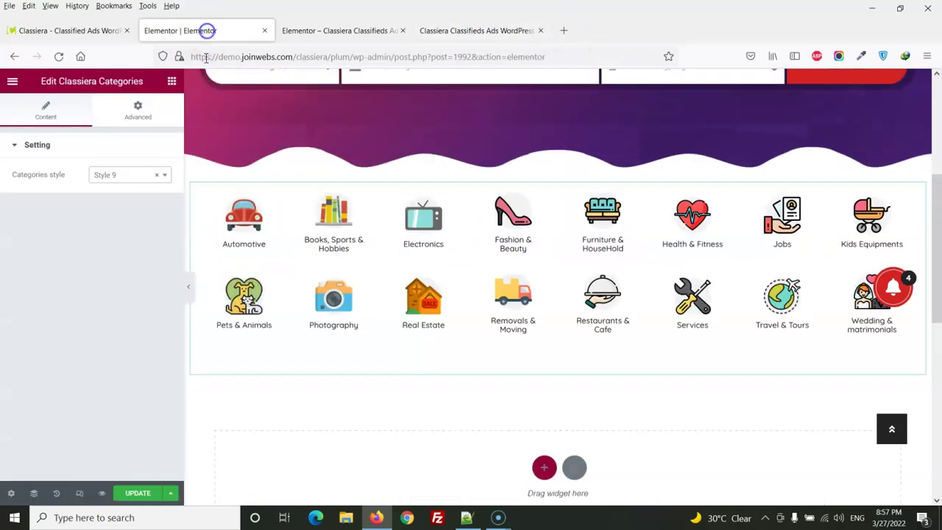
pyautogui.scroll(-2, 383, 327)
pyautogui.scroll(4, 375, 330)
# Examine the Premium Advertisement heading, description and ad carousel on the demo home page as the next section's reference.
pyautogui.click(485, 30)
pyautogui.scroll(-4, 380, 284)
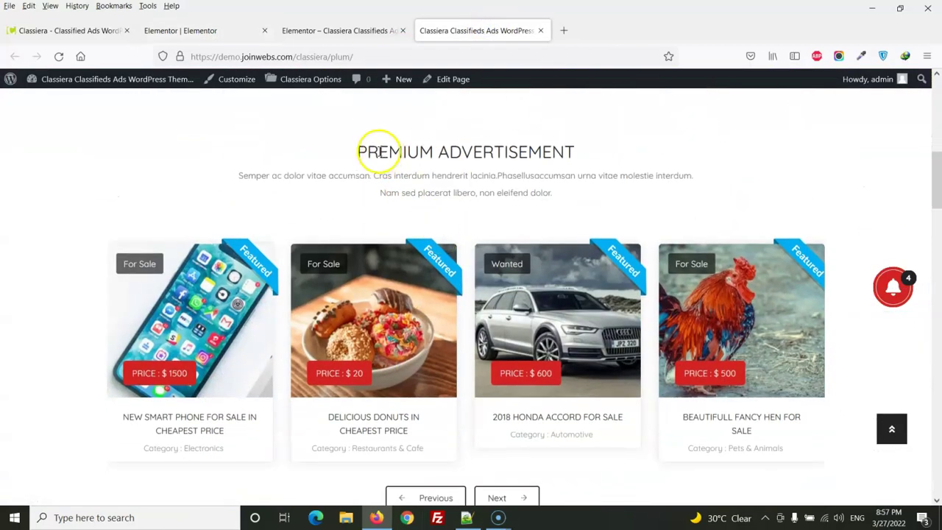
pyautogui.moveTo(358, 153); pyautogui.dragTo(602, 154)
pyautogui.click(382, 177)
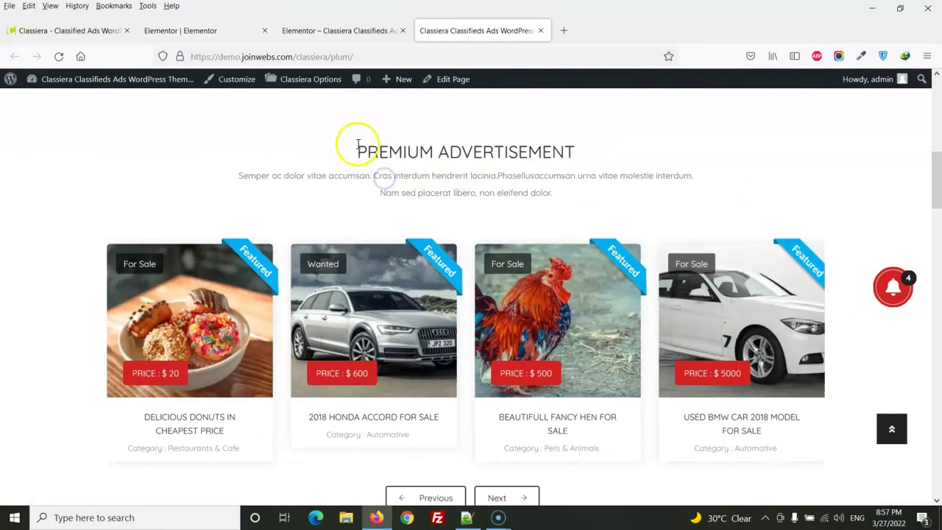
pyautogui.moveTo(358, 137); pyautogui.dragTo(602, 214)
pyautogui.click(437, 159)
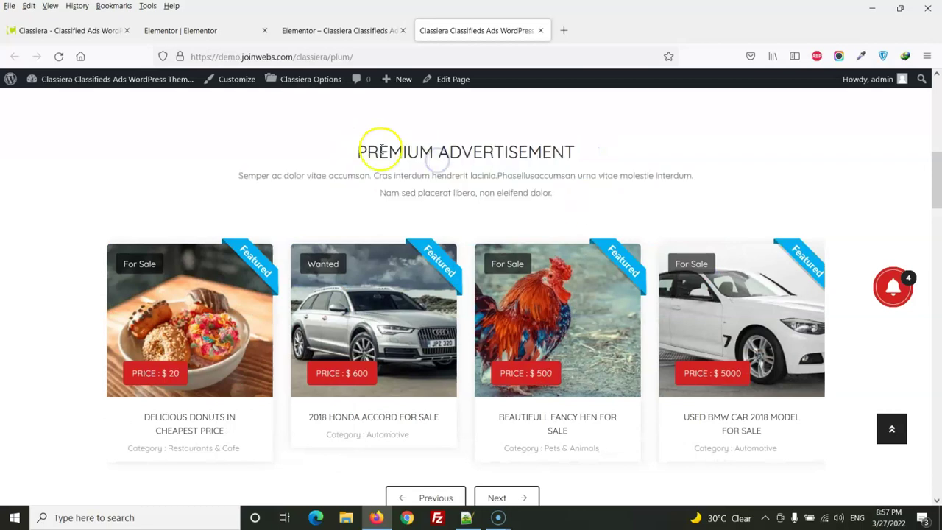
# Add a new three-column section with a wide middle column below the categories section in the Elementor editor.
pyautogui.moveTo(360, 150); pyautogui.dragTo(574, 201)
pyautogui.click(213, 30)
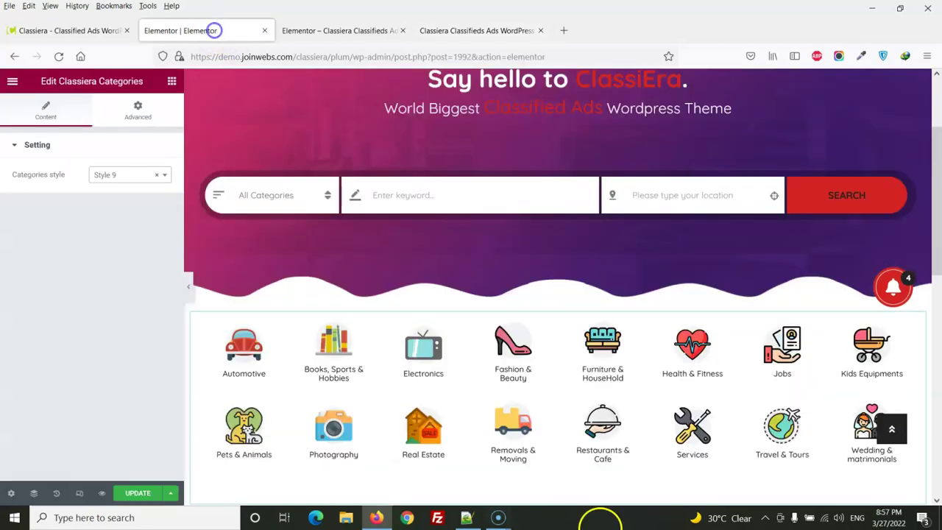
pyautogui.scroll(-5, 389, 358)
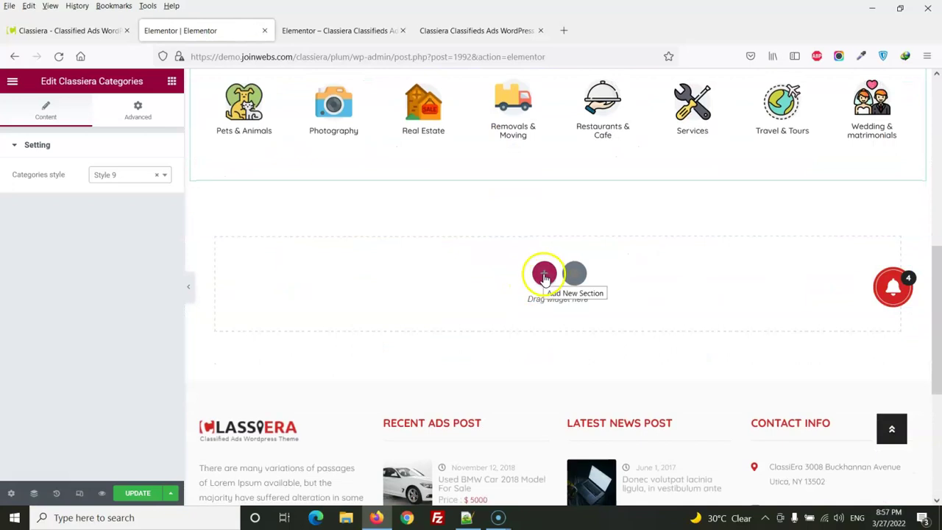
pyautogui.click(543, 276)
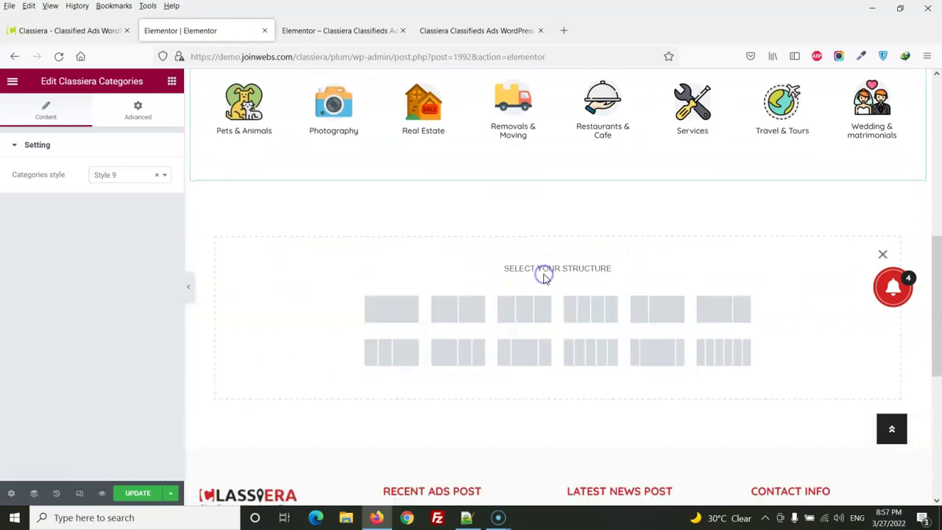
pyautogui.click(525, 351)
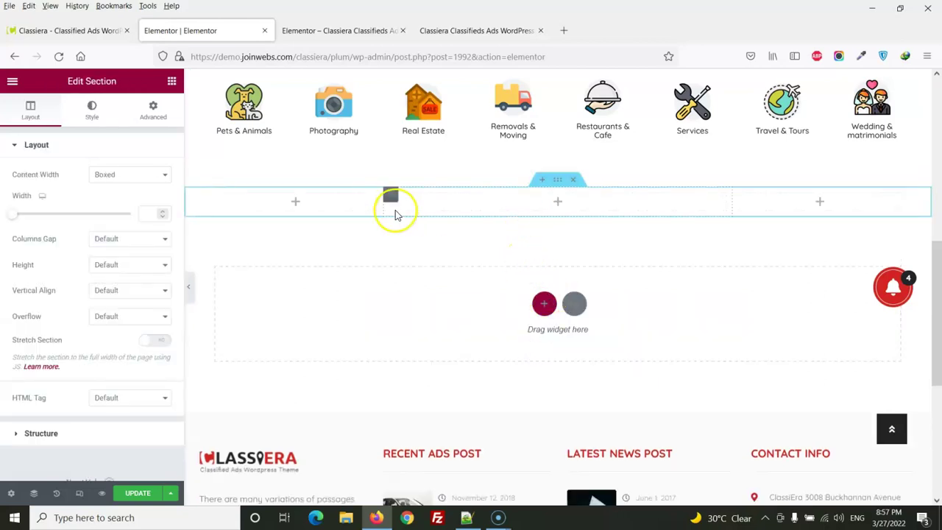
# Insert a Heading widget into the middle column of the new section.
pyautogui.click(556, 203)
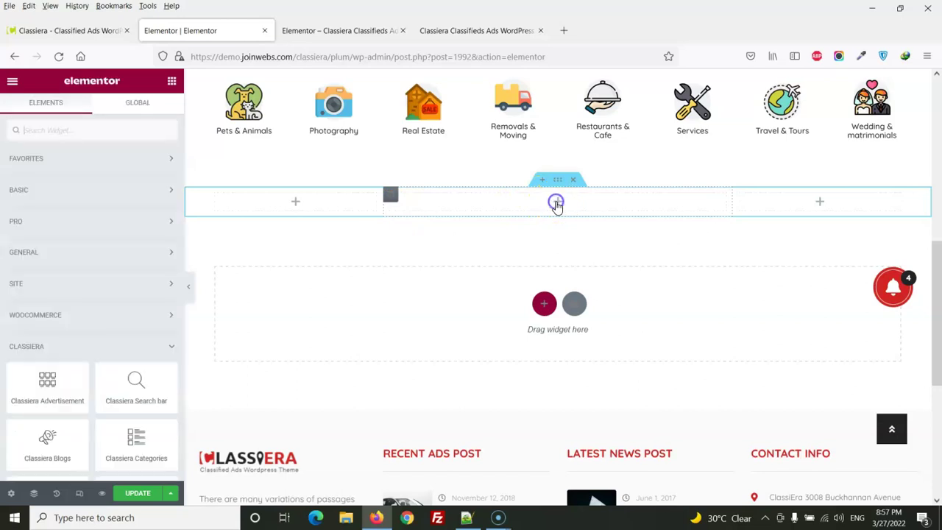
pyautogui.click(119, 186)
pyautogui.moveTo(176, 221); pyautogui.dragTo(548, 191)
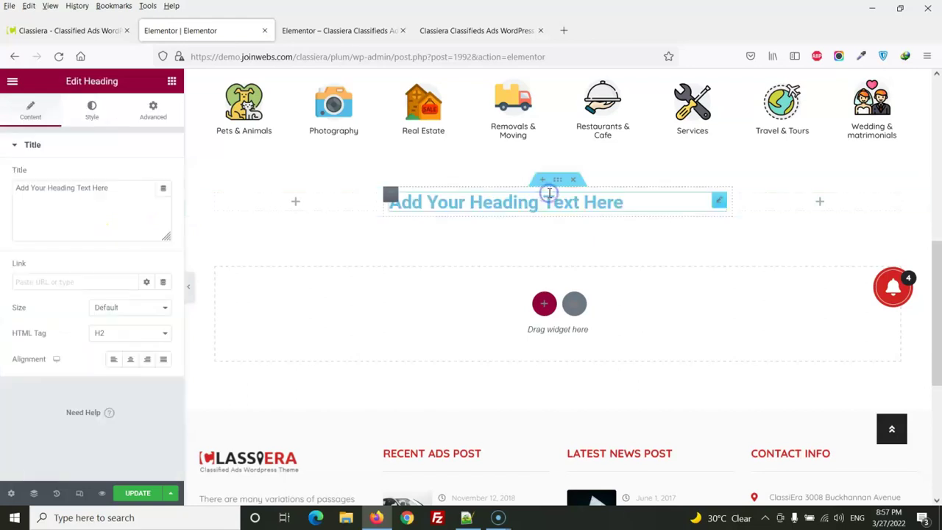
# Replace the heading's placeholder title with "PREMIUM ADVERTISEMENT", taken from the demo home page.
pyautogui.click(473, 33)
pyautogui.click(500, 158)
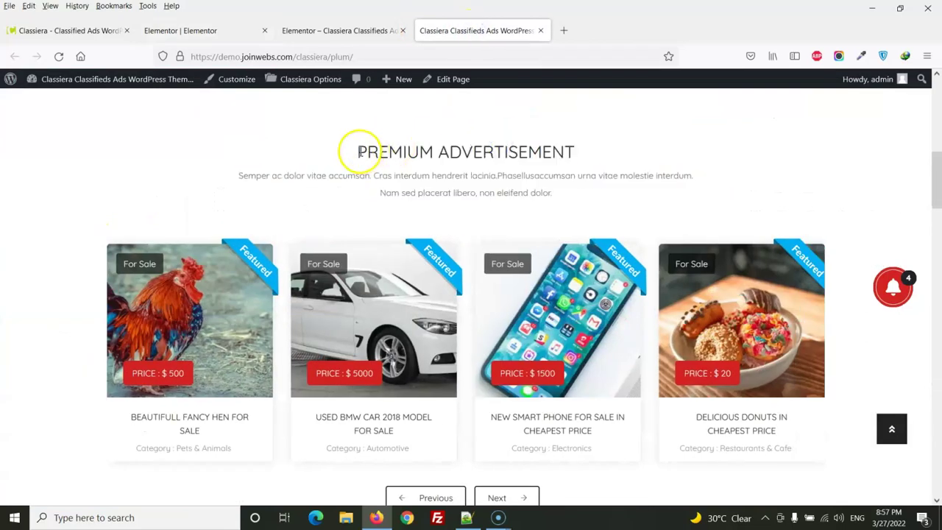
pyautogui.moveTo(359, 152); pyautogui.dragTo(557, 154)
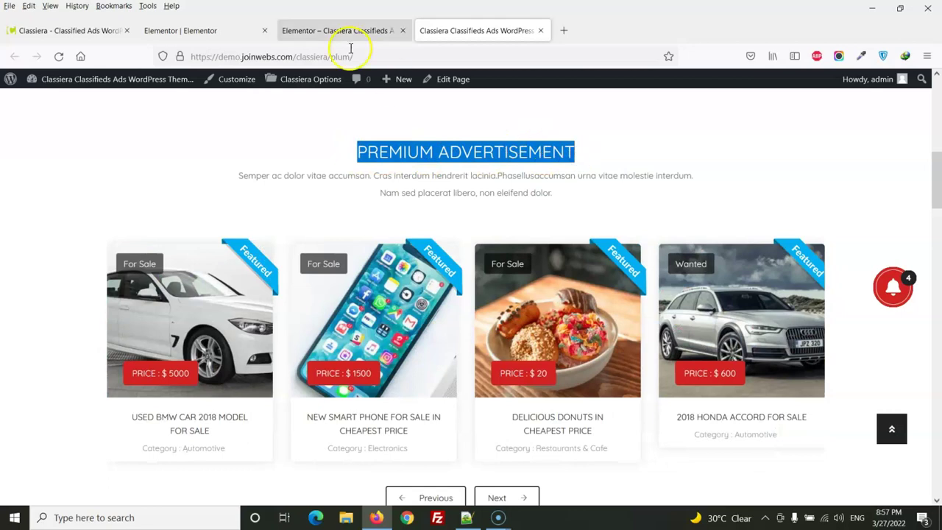
pyautogui.click(311, 33)
pyautogui.click(217, 31)
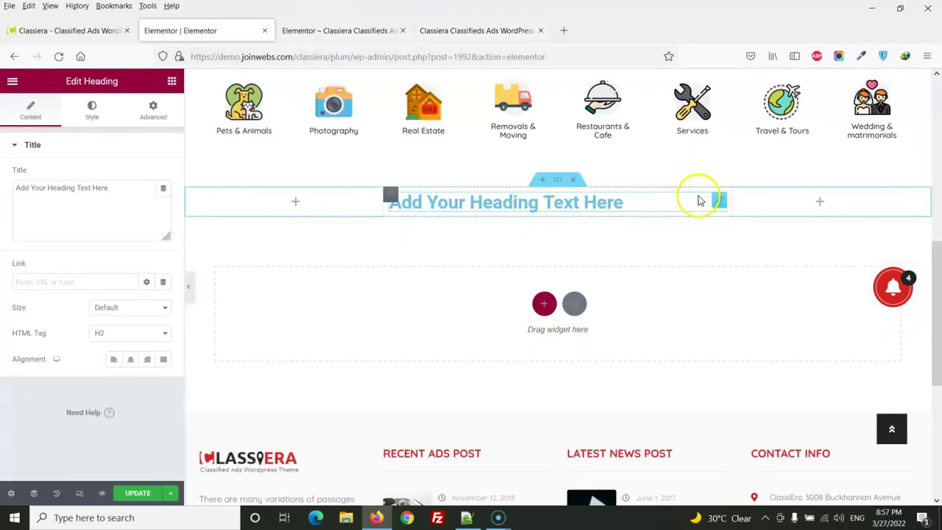
pyautogui.tripleClick(103, 188)
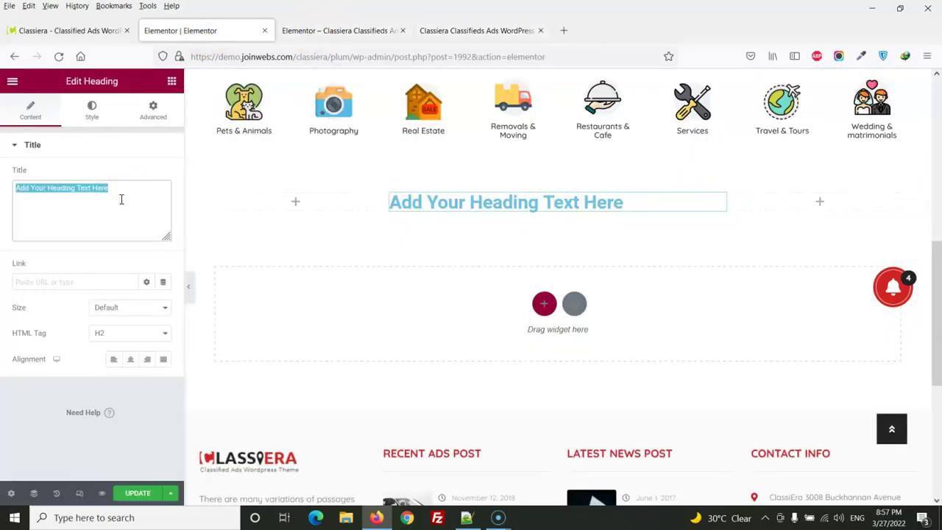
pyautogui.click(456, 31)
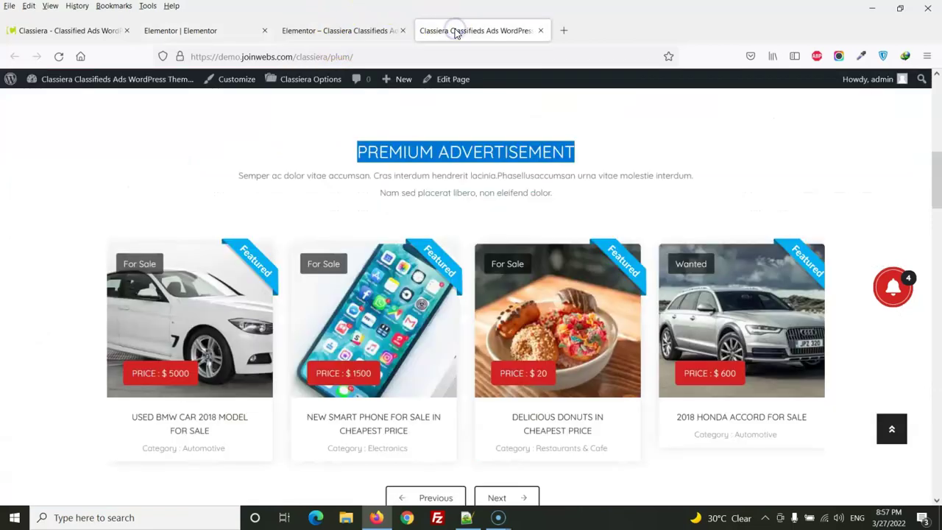
pyautogui.click(193, 28)
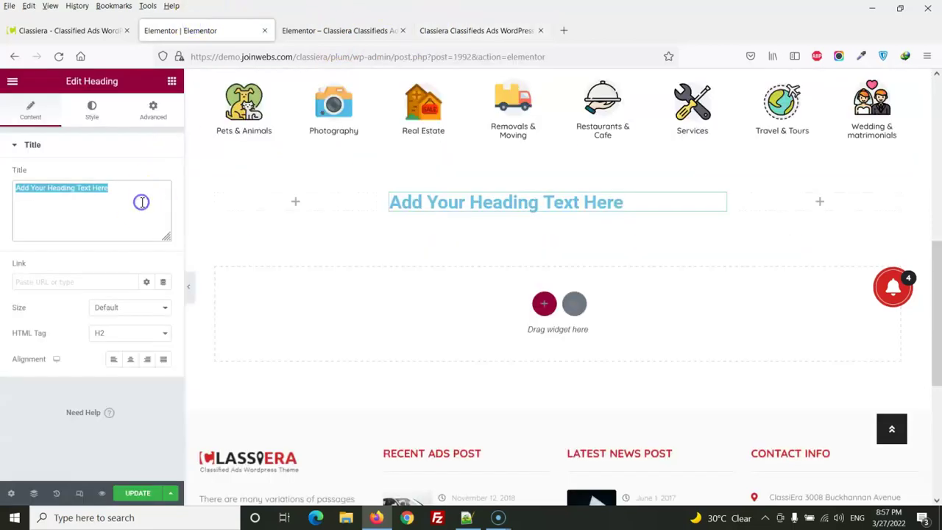
pyautogui.write('PREMIUM ADVERTISEMENT')
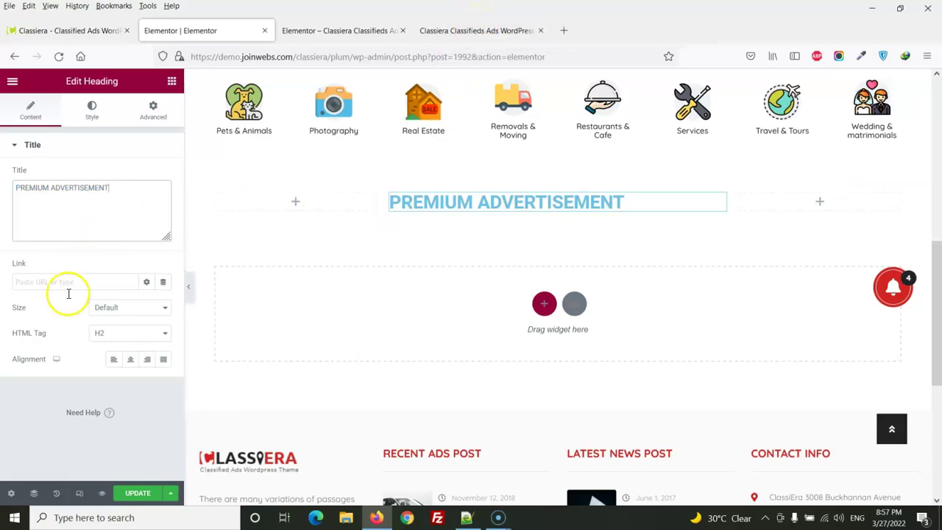
# Check the heading on the demo home page, and set the new heading's HTML tag to H3 with centered alignment.
pyautogui.click(468, 29)
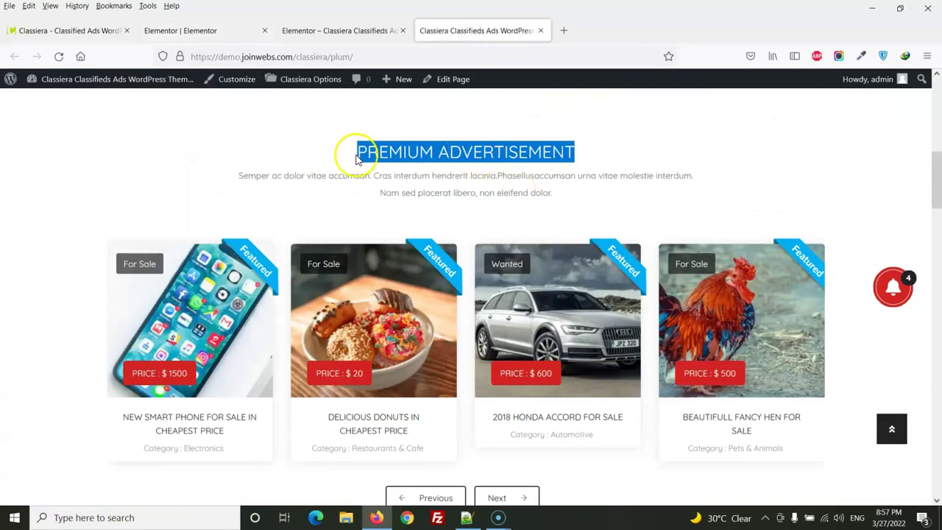
pyautogui.click(370, 152)
pyautogui.moveTo(369, 152); pyautogui.dragTo(557, 151)
pyautogui.click(206, 31)
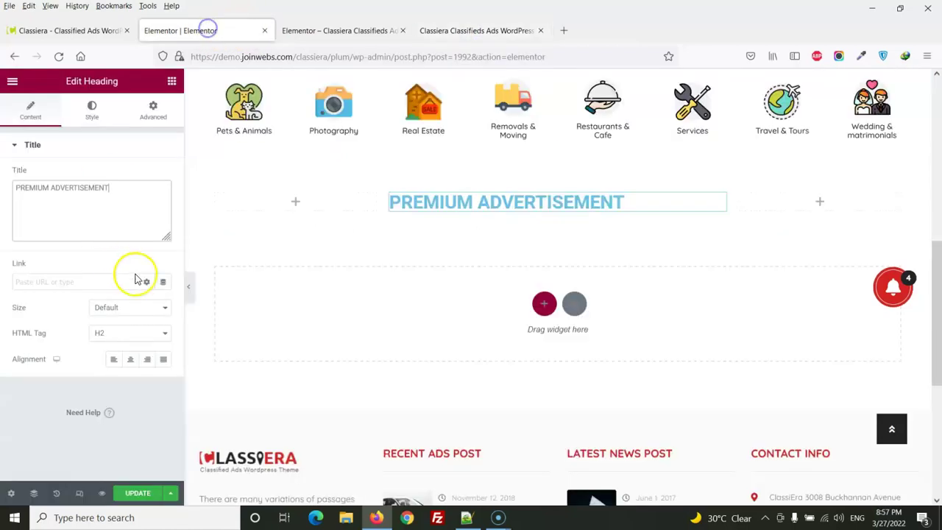
pyautogui.click(135, 337)
pyautogui.click(105, 381)
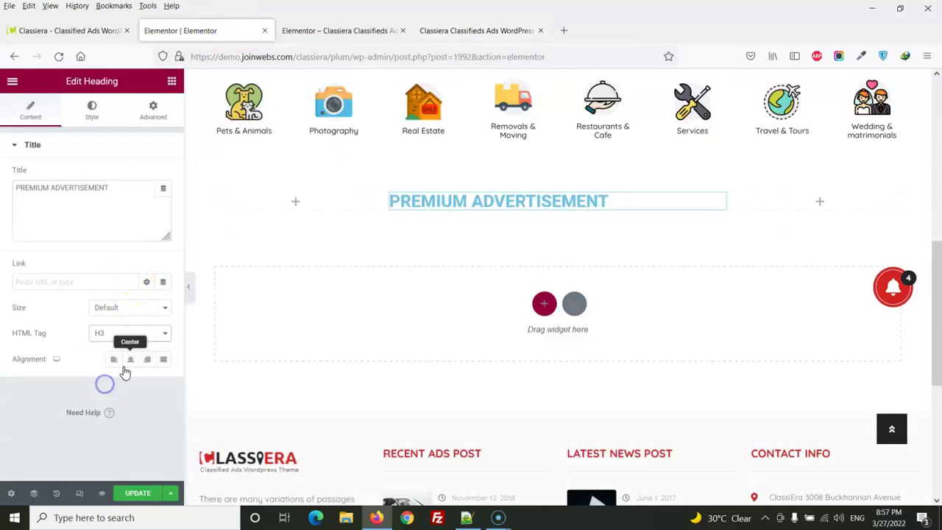
pyautogui.click(131, 361)
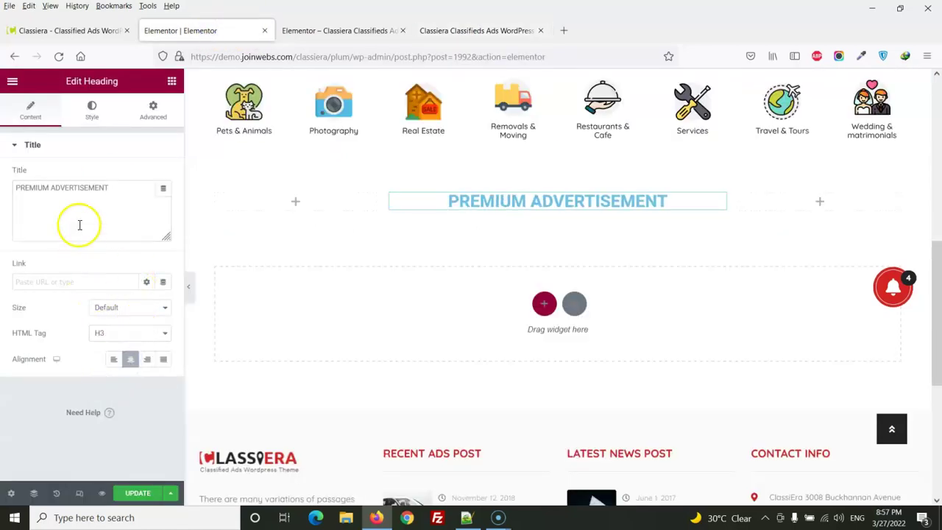
# Copy the heading color 232323 from the Notepad++ notes and apply it as the heading's text color in Elementor.
pyautogui.click(91, 110)
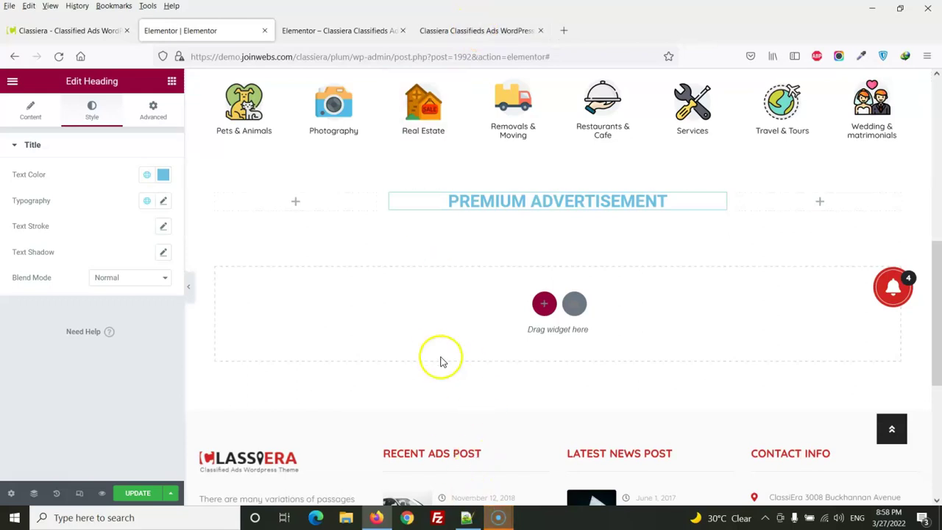
pyautogui.click(467, 517)
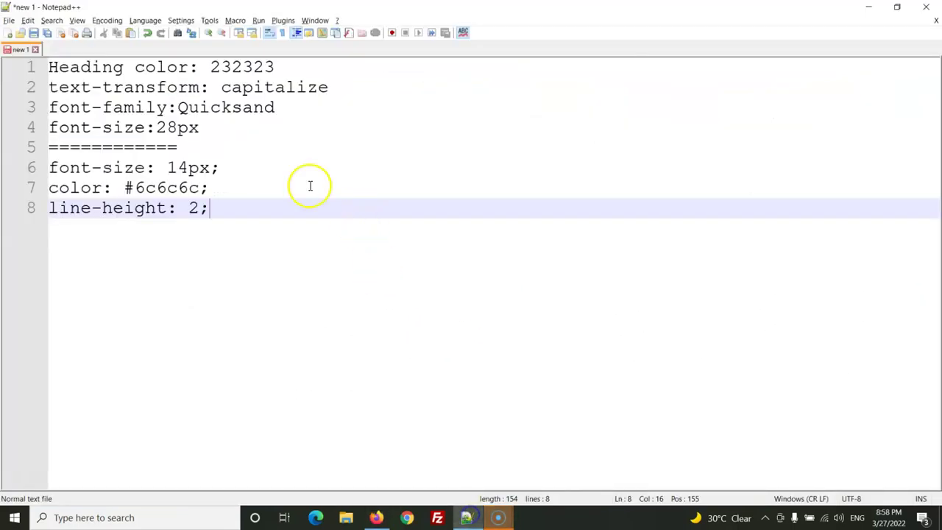
pyautogui.doubleClick(248, 67)
pyautogui.hotkey('ctrl', 'c')
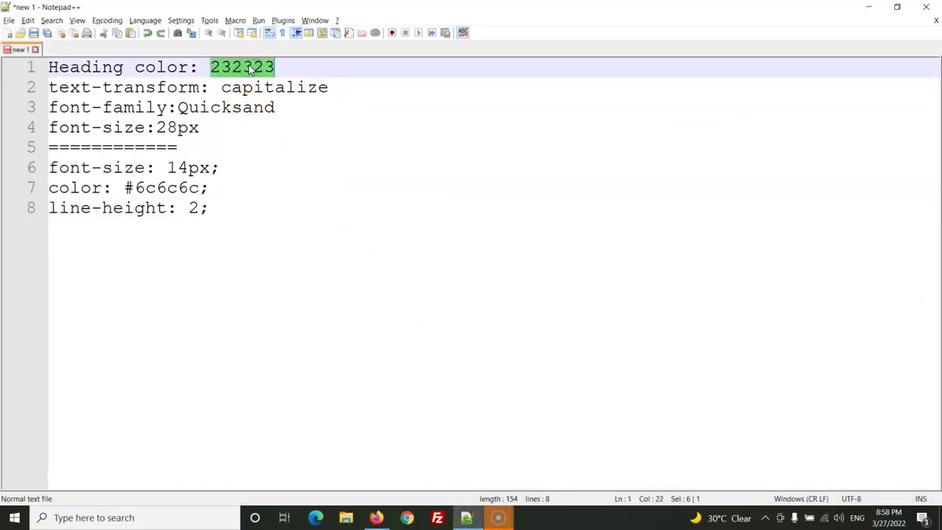
pyautogui.hotkey('alt', 'Tab')
pyautogui.click(163, 173)
pyautogui.click(129, 361)
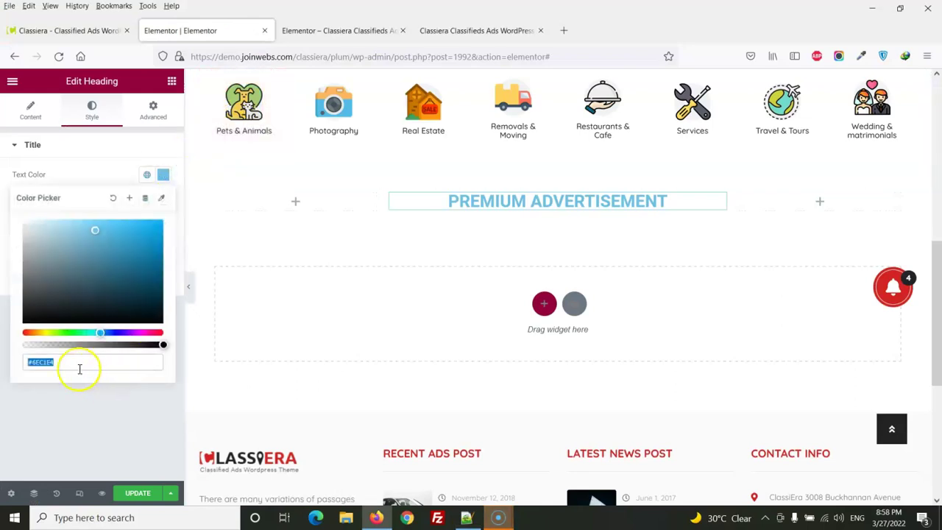
pyautogui.hotkey('ctrl', 'v')
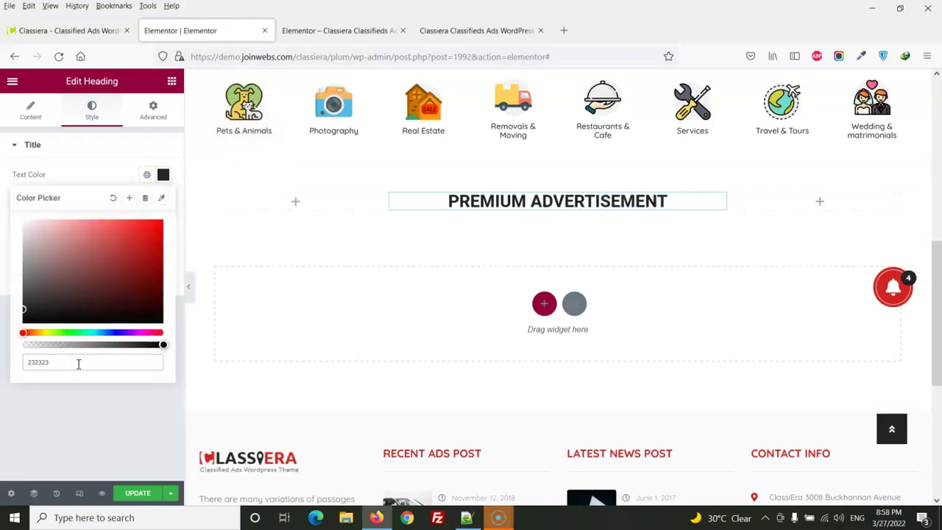
pyautogui.click(99, 164)
pyautogui.click(259, 212)
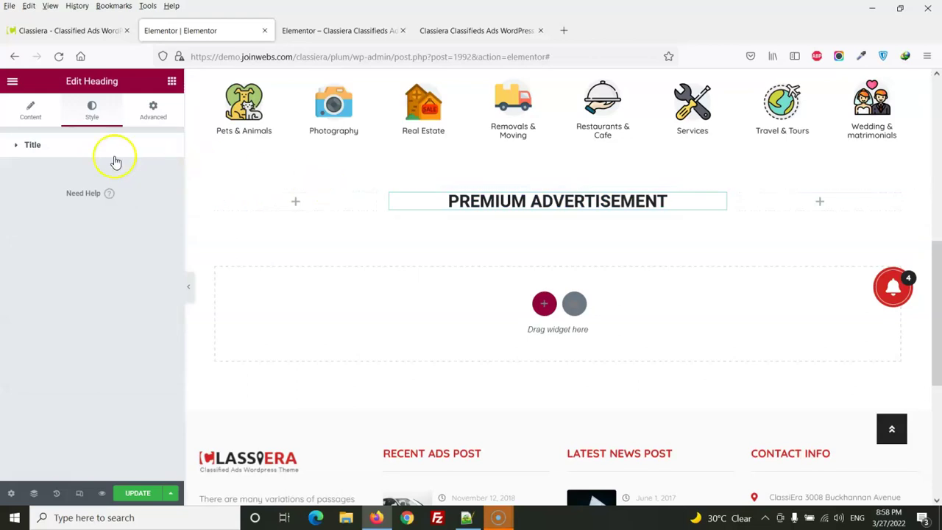
# Set the heading's font family to Quicksand, as listed in the Notepad++ notes.
pyautogui.click(93, 145)
pyautogui.click(163, 201)
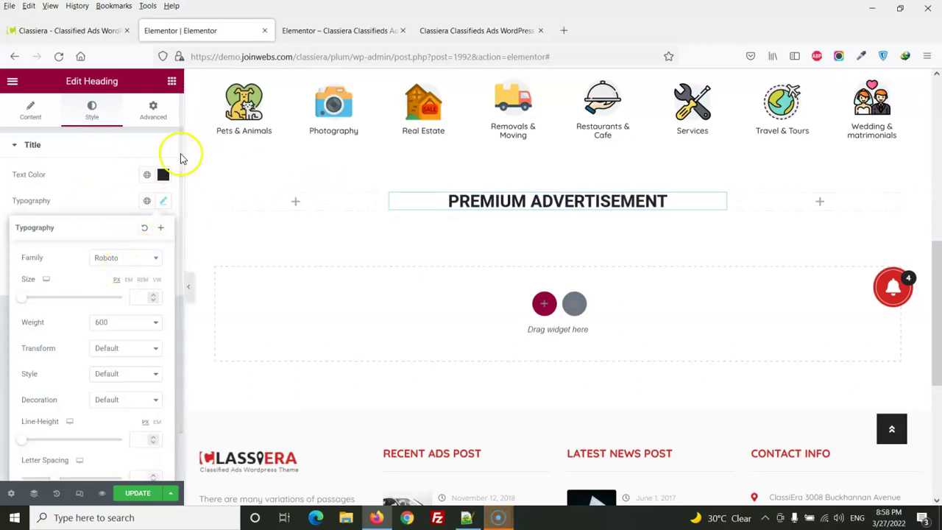
pyautogui.hotkey('alt', 'Tab')
pyautogui.doubleClick(231, 108)
pyautogui.hotkey('alt', 'Tab')
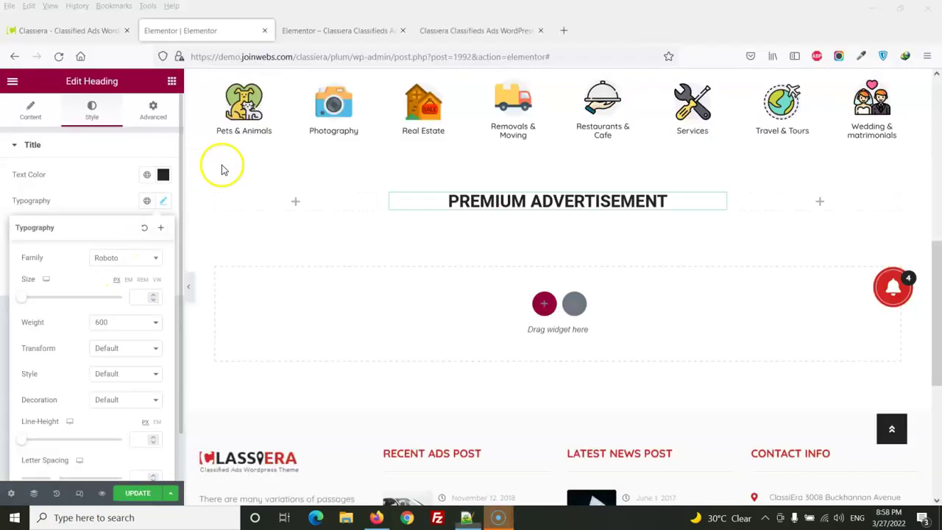
pyautogui.click(129, 259)
pyautogui.click(116, 274)
pyautogui.write('qui')
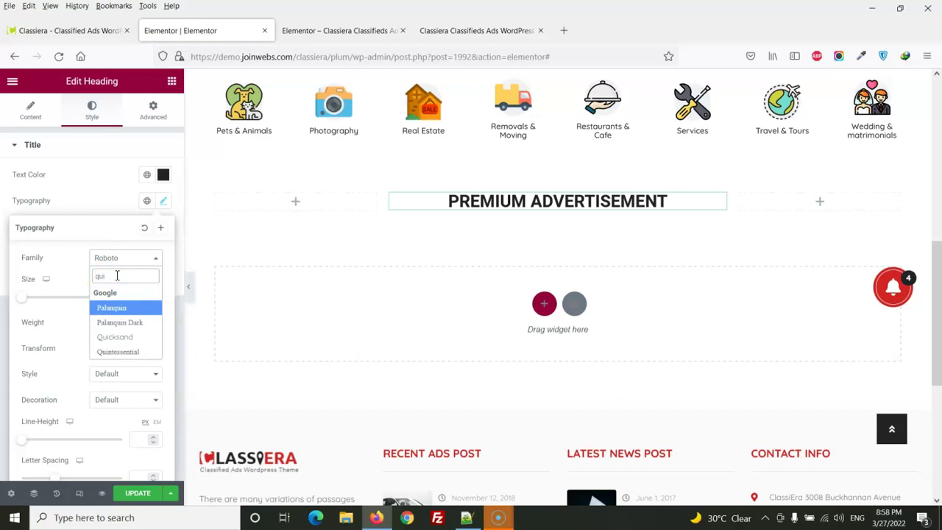
pyautogui.click(110, 343)
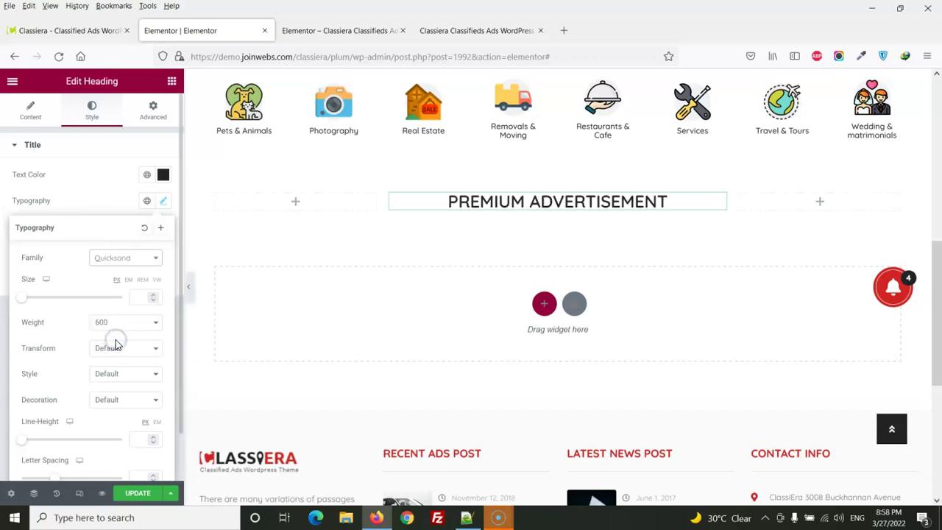
# Look up the font size in the Notepad++ notes and set the heading's size to 28 px.
pyautogui.hotkey('alt', 'Tab')
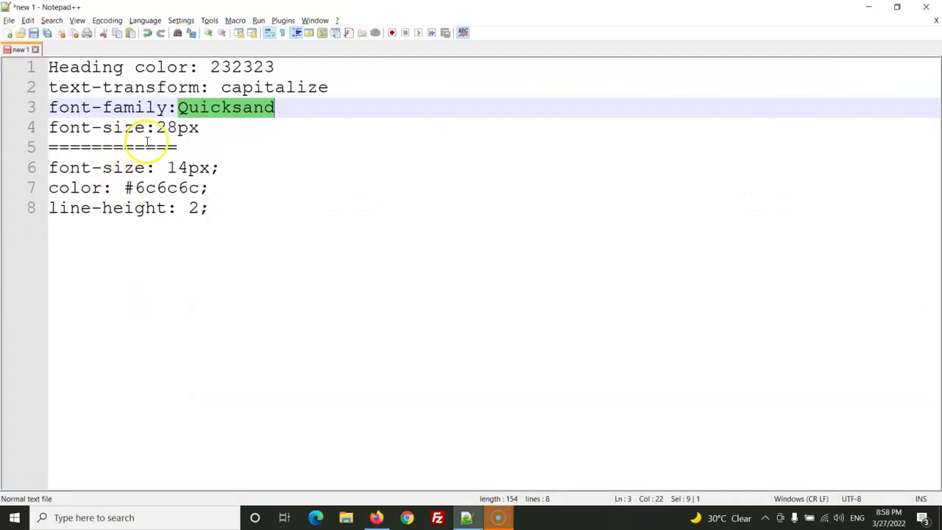
pyautogui.click(164, 127)
pyautogui.hotkey('alt', 'Tab')
pyautogui.click(136, 297)
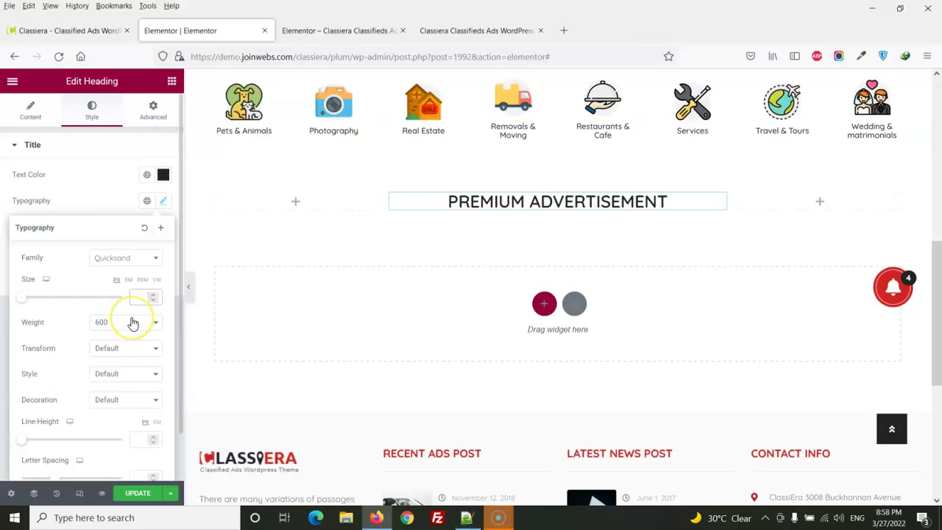
pyautogui.write('28')
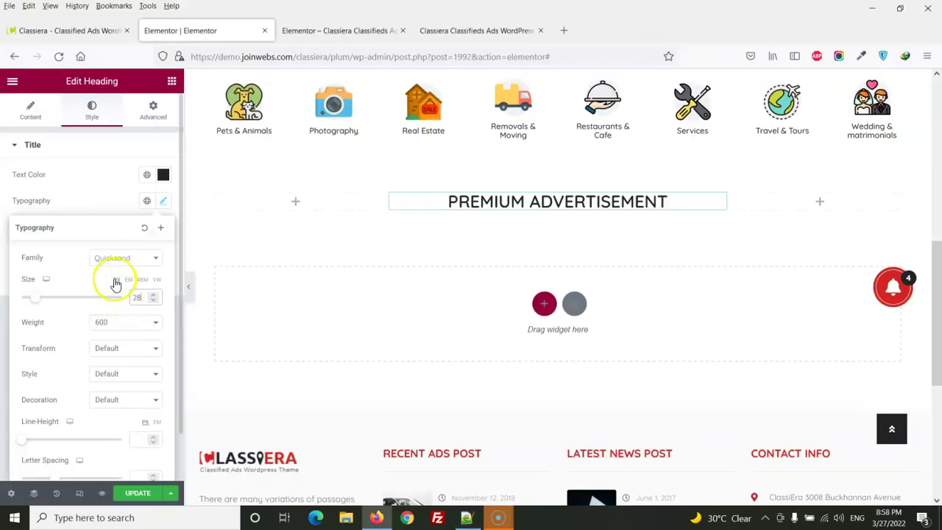
# Consult the Notepad++ notes again and set the heading's text transform to Uppercase in its typography settings.
pyautogui.hotkey('alt', 'Tab')
pyautogui.hotkey('alt', 'Tab')
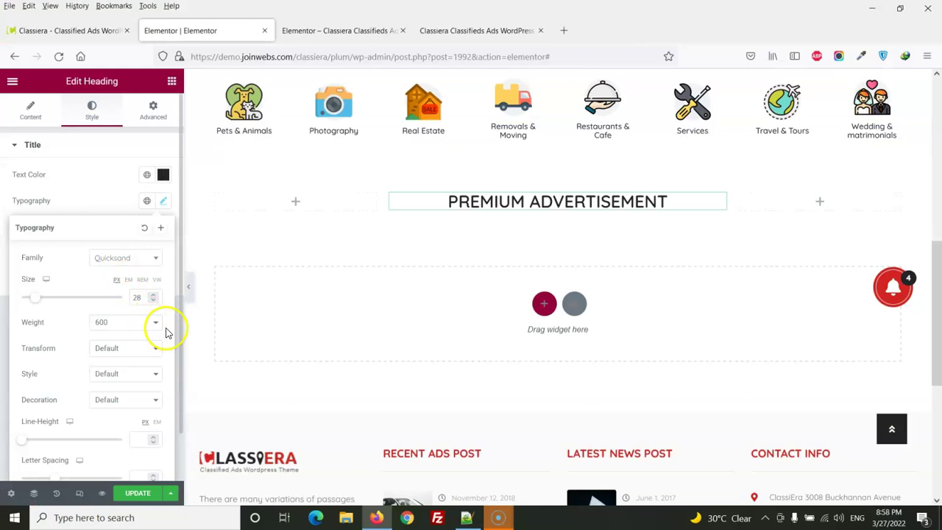
pyautogui.click(130, 350)
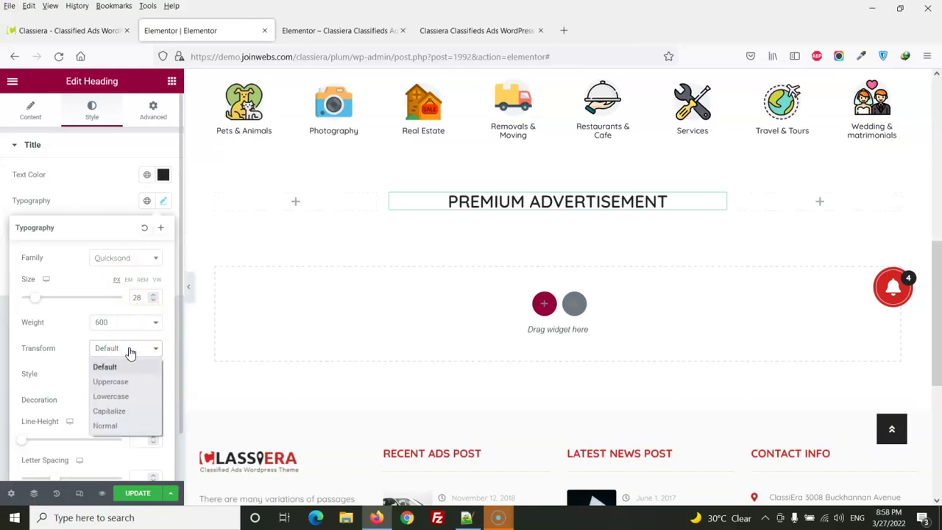
pyautogui.click(112, 382)
pyautogui.click(107, 183)
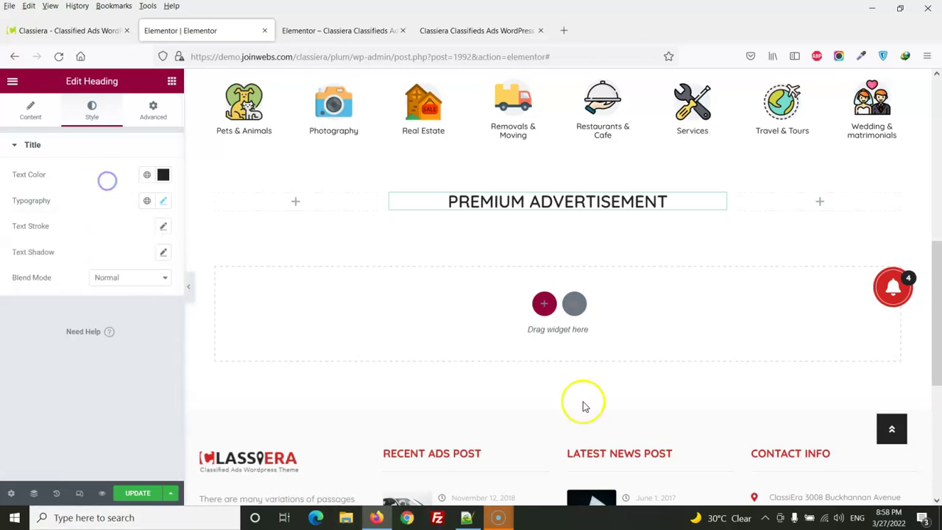
# Copy the two-line description under the Premium Advertisement heading on the demo home page.
pyautogui.click(458, 36)
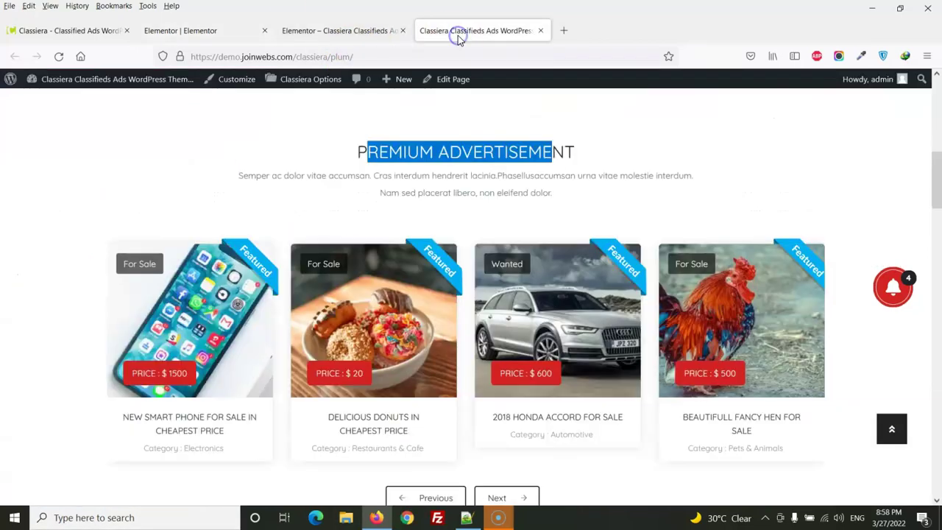
pyautogui.click(420, 189)
pyautogui.moveTo(257, 176); pyautogui.dragTo(546, 193)
pyautogui.hotkey('ctrl', 'c')
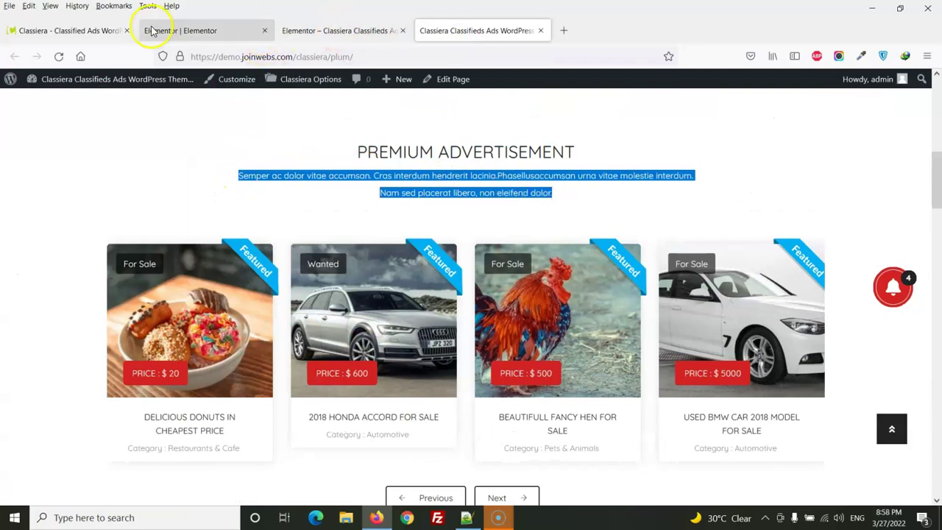
# Set the Premium Advertisement heading's font weight to 500 and compare the heading with the one on the demo home page.
pyautogui.click(189, 31)
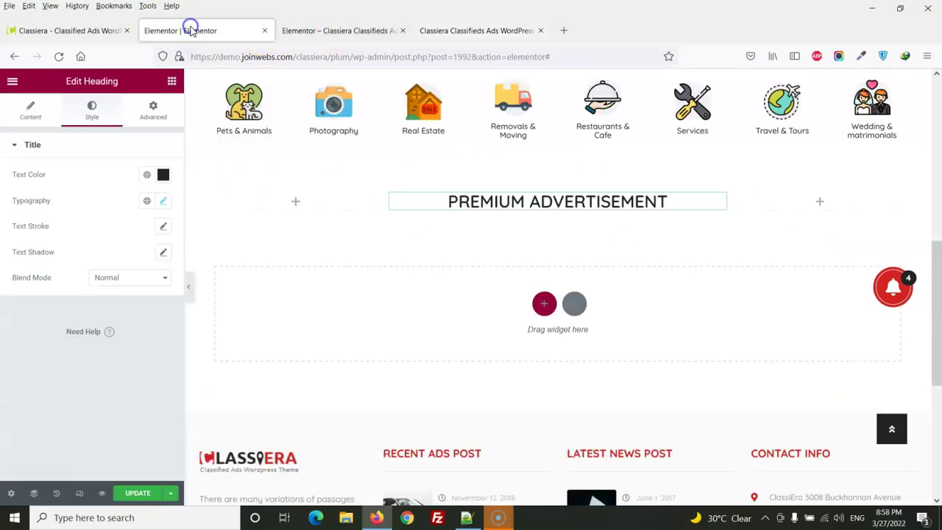
pyautogui.click(165, 201)
pyautogui.click(117, 327)
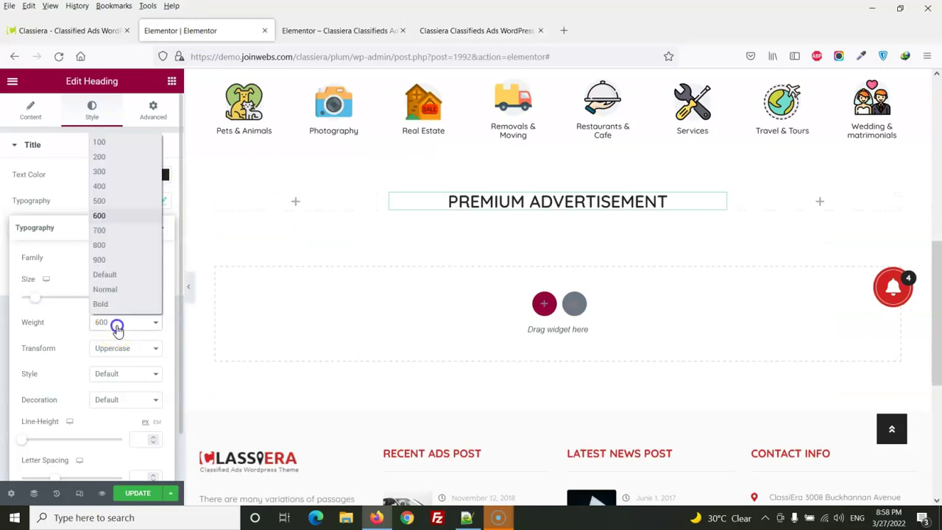
pyautogui.click(100, 200)
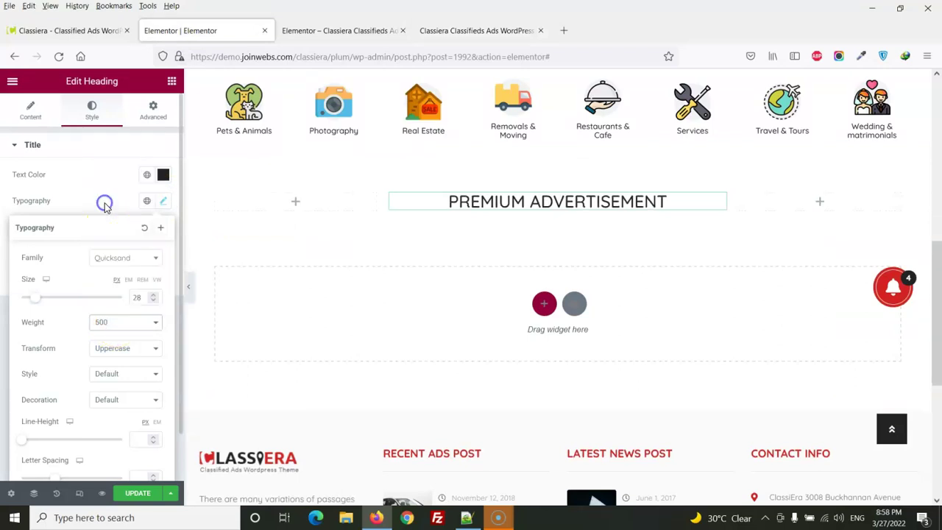
pyautogui.click(464, 27)
pyautogui.click(452, 151)
pyautogui.click(189, 29)
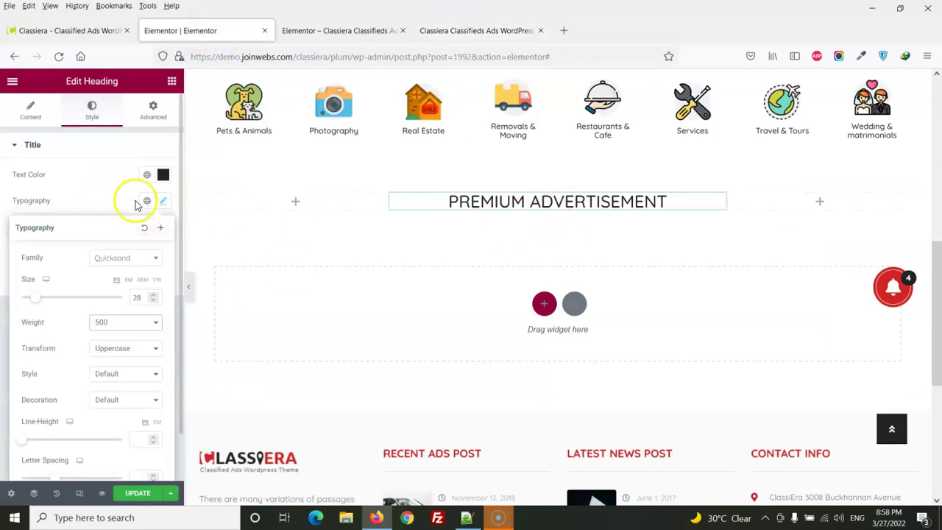
# Add a Text Editor widget under the Premium Advertisement heading and replace its placeholder text with the two-line description from the demo home page.
pyautogui.click(171, 81)
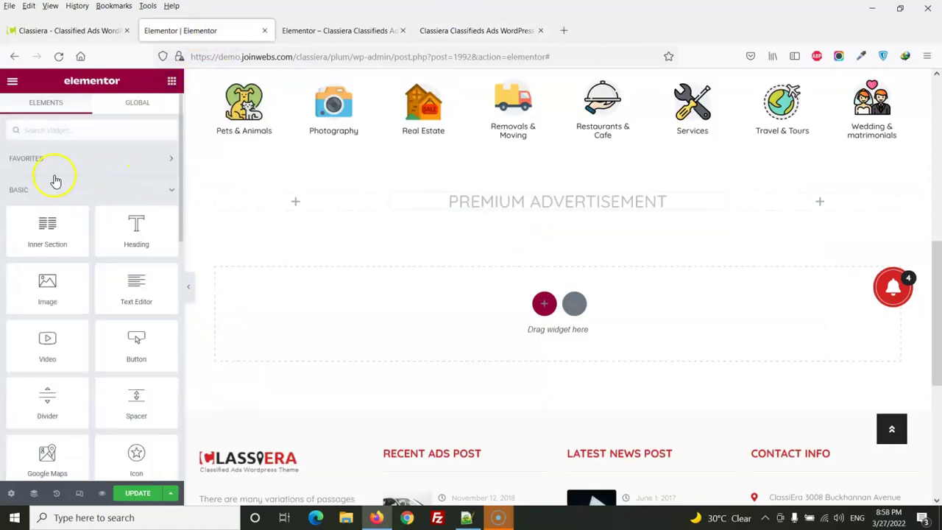
pyautogui.moveTo(133, 288); pyautogui.dragTo(538, 208)
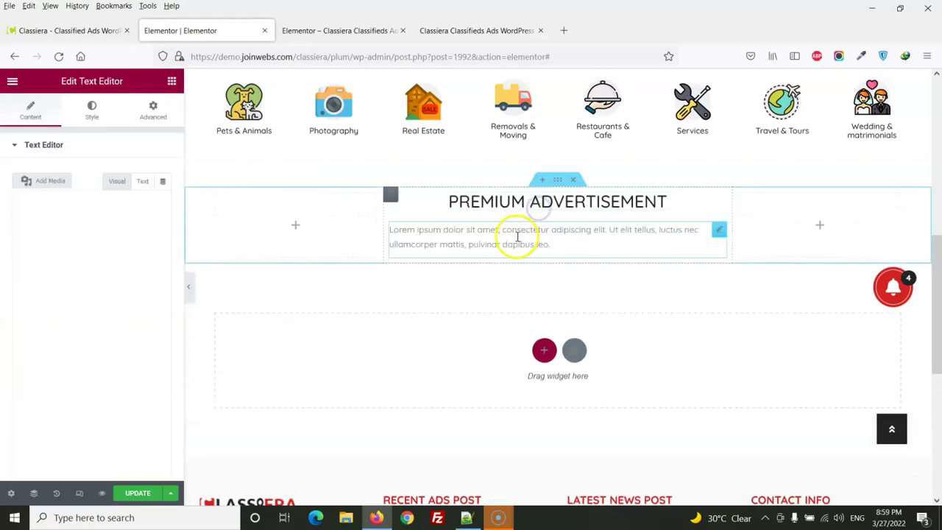
pyautogui.click(475, 30)
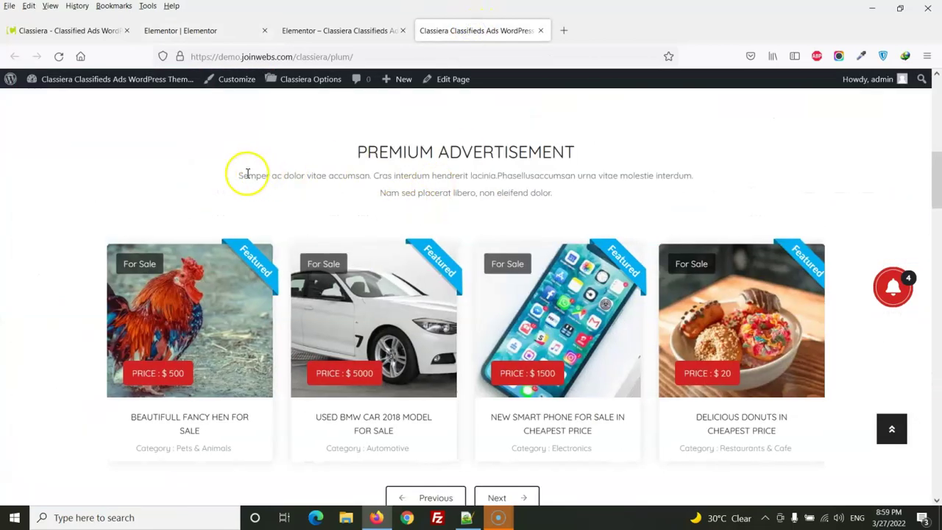
pyautogui.moveTo(238, 175); pyautogui.dragTo(540, 193)
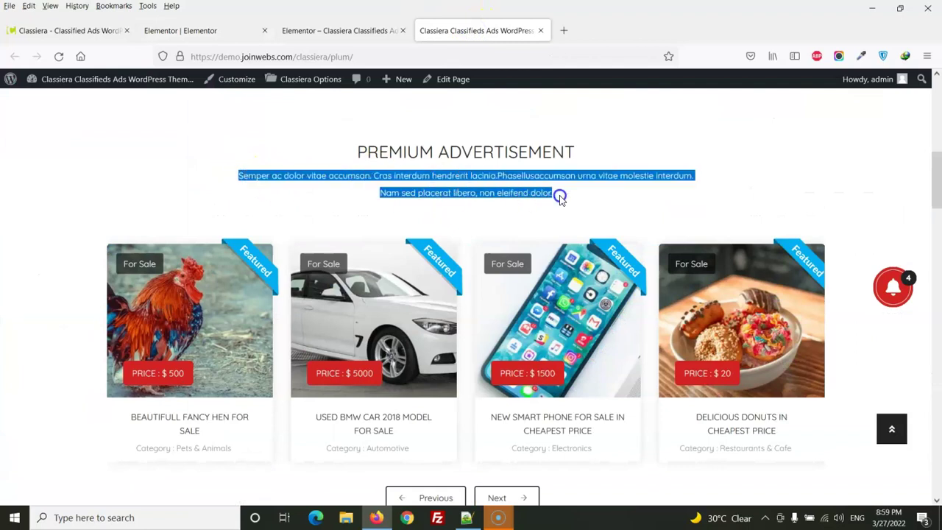
pyautogui.click(210, 30)
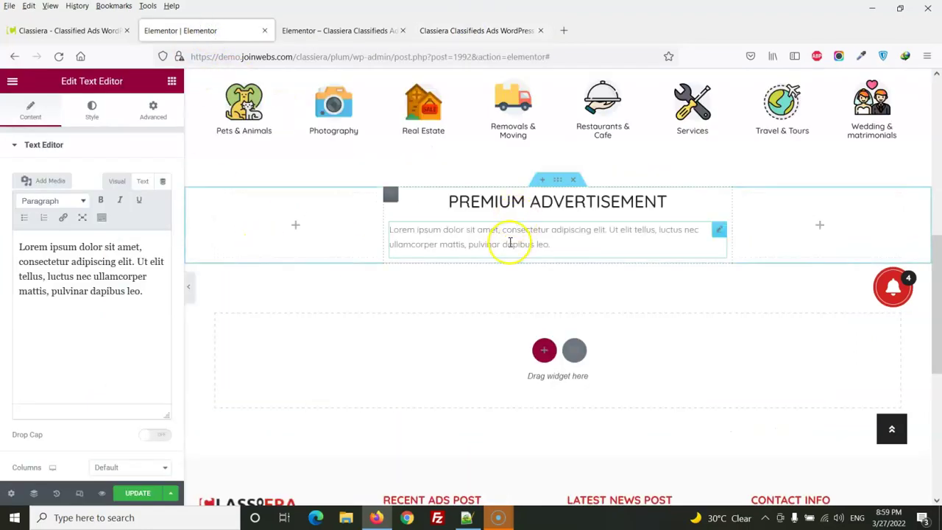
pyautogui.click(103, 311)
pyautogui.hotkey('ctrl', 'a')
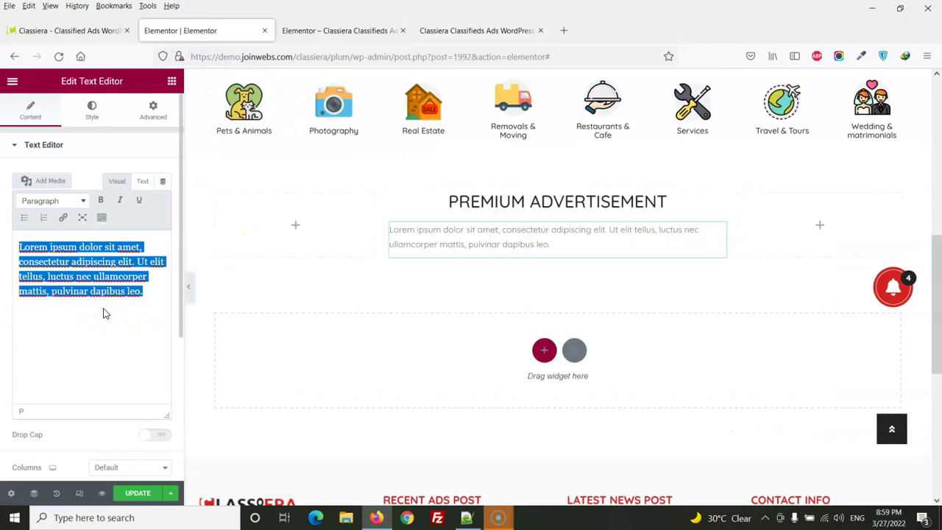
pyautogui.hotkey('ctrl', 'v')
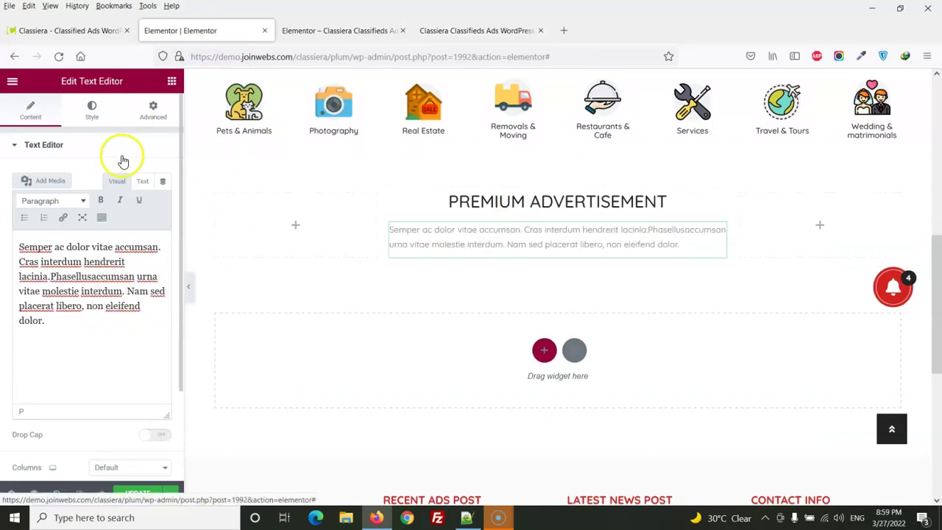
# Copy the description color 6c6c6c from the Notepad++ notes and apply it as the description's text color.
pyautogui.click(92, 110)
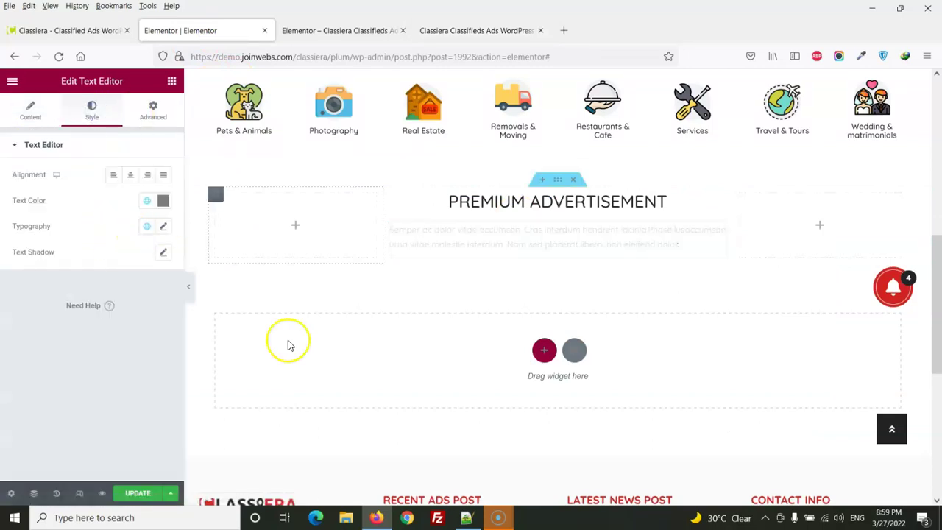
pyautogui.click(466, 517)
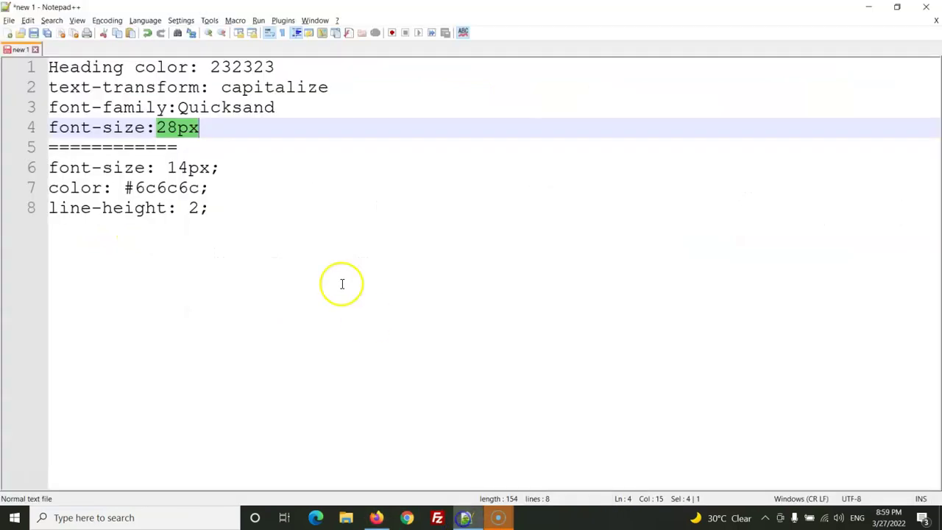
pyautogui.doubleClick(178, 188)
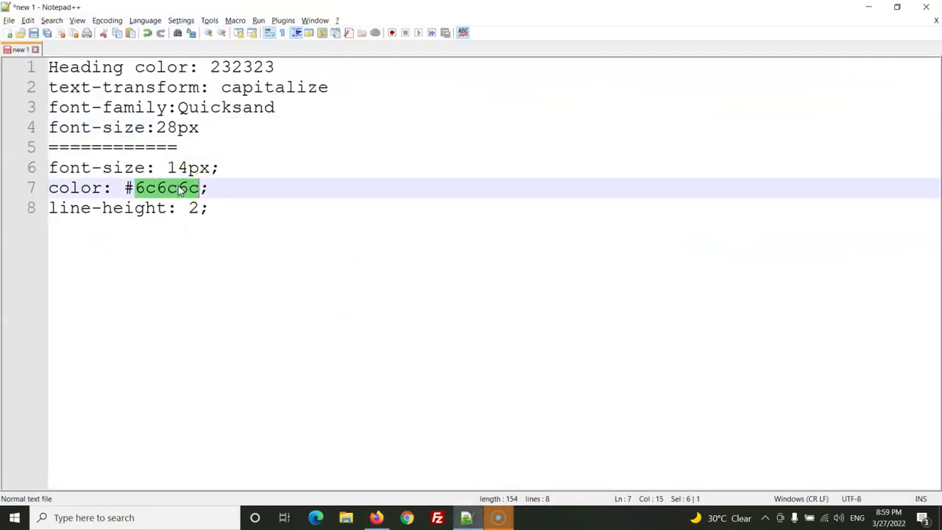
pyautogui.hotkey('alt', 'Tab')
pyautogui.click(163, 200)
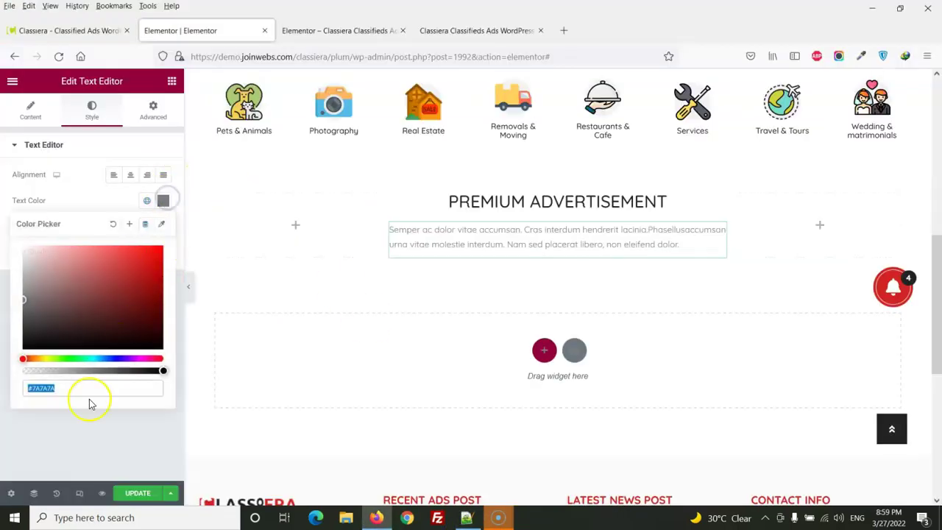
pyautogui.click(80, 200)
# Look up the description's font size in the Notepad++ notes and set its typography size to 14 px.
pyautogui.hotkey('alt', 'Tab')
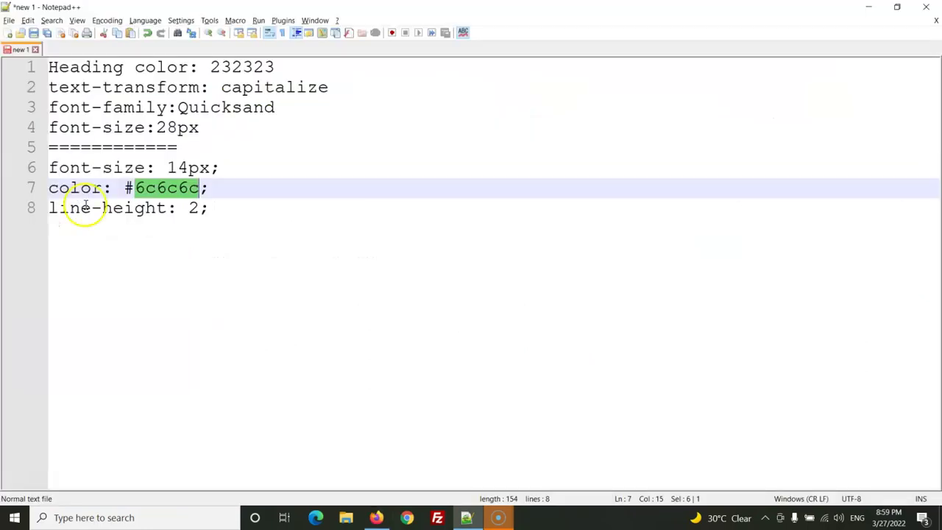
pyautogui.doubleClick(198, 166)
pyautogui.hotkey('alt', 'Tab')
pyautogui.click(165, 227)
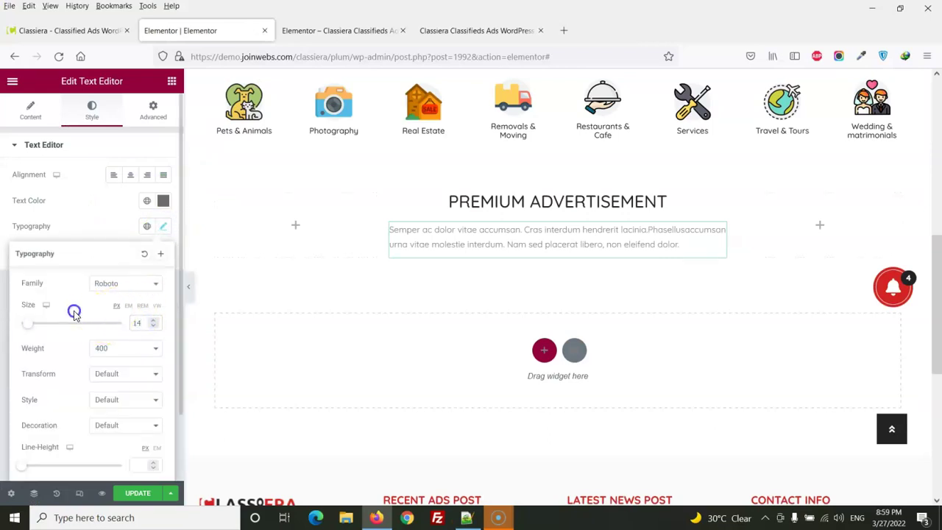
pyautogui.click(109, 206)
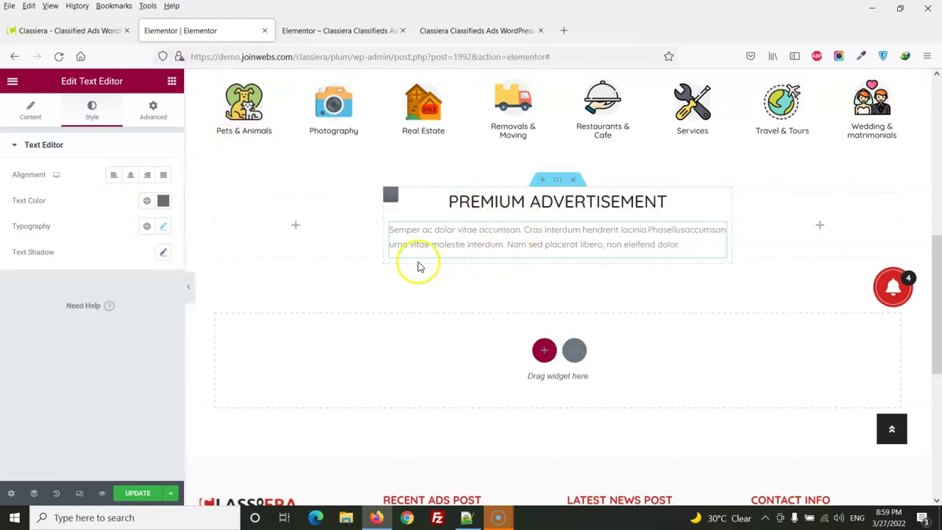
# Check the ads carousel on the demo home page, and add a single-column section below the description with Full Width content.
pyautogui.click(444, 30)
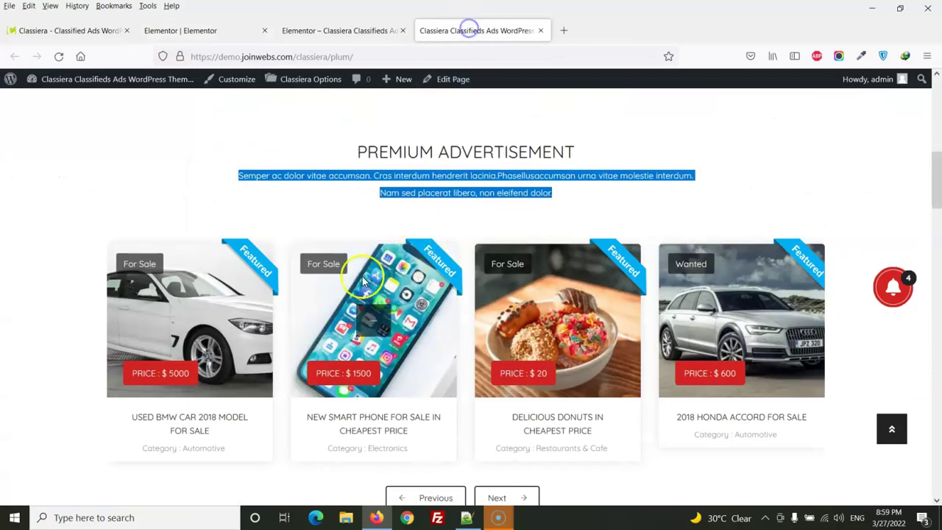
pyautogui.scroll(-3, 348, 285)
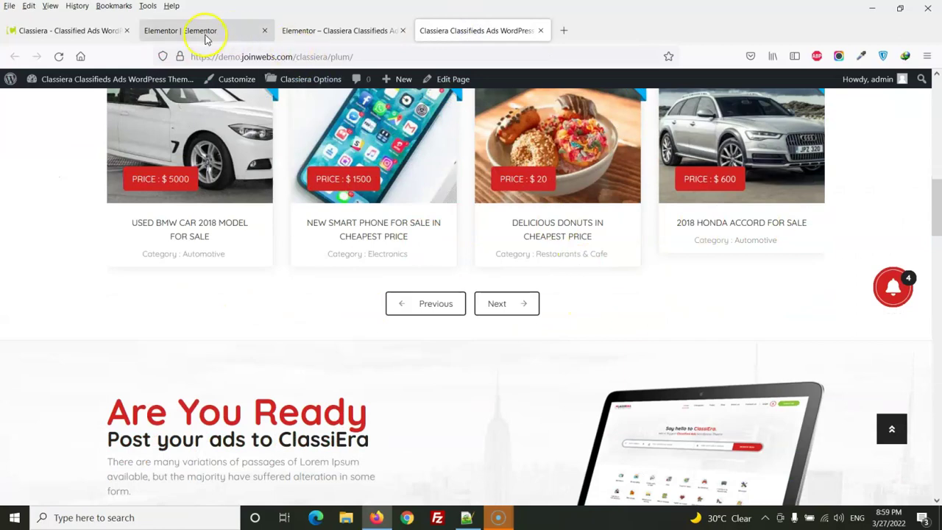
pyautogui.click(202, 34)
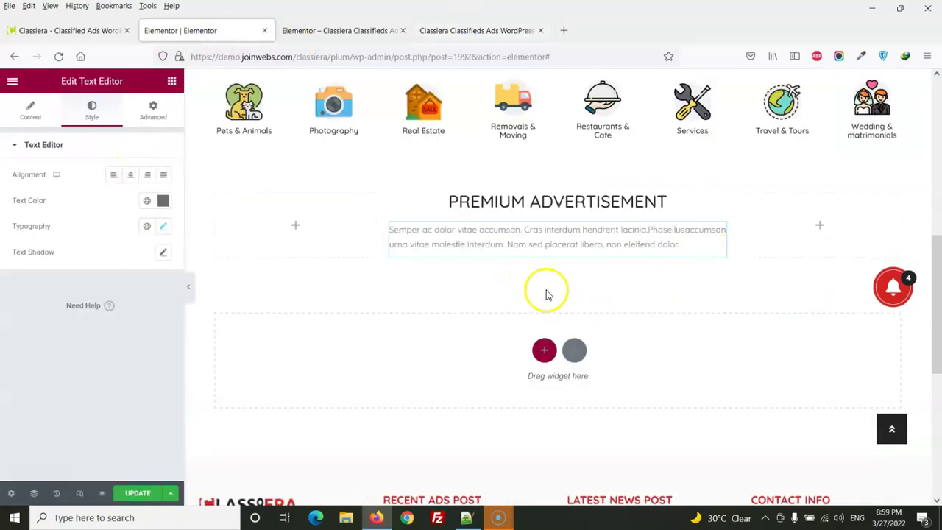
pyautogui.click(544, 350)
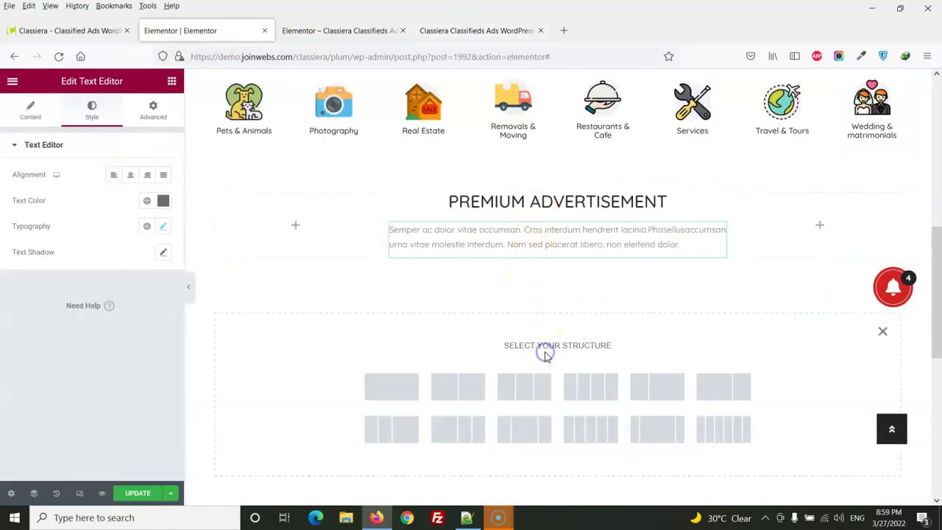
pyautogui.click(409, 390)
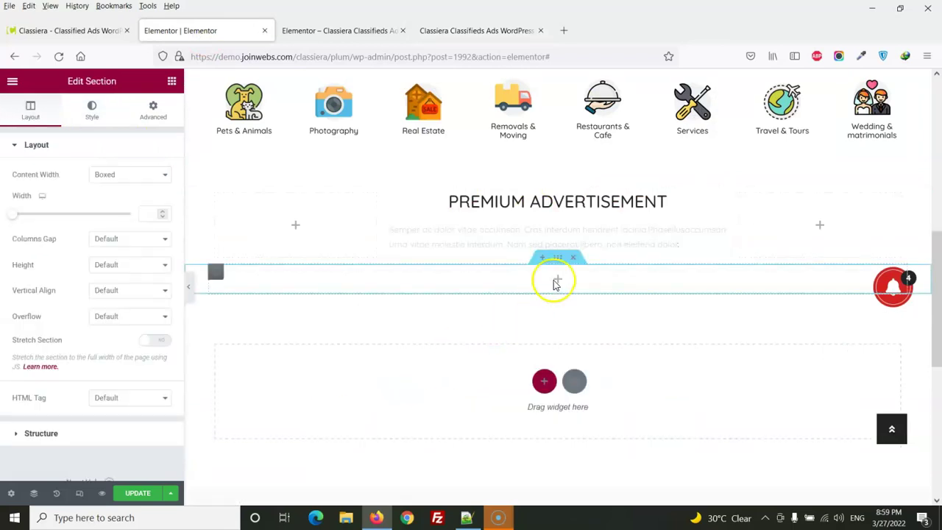
pyautogui.click(129, 177)
pyautogui.click(110, 208)
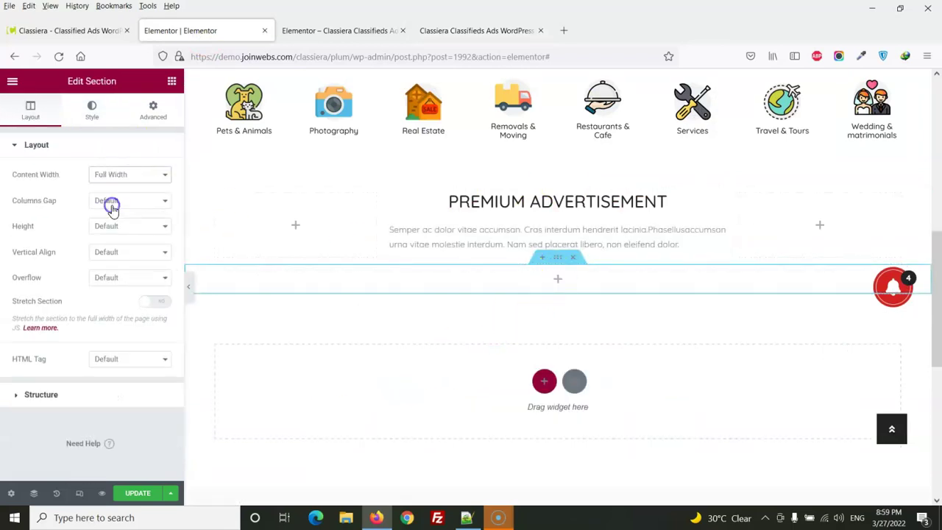
# Place the Classiera Premium/Featured Ads widget in the new full-width section.
pyautogui.click(504, 284)
pyautogui.click(562, 284)
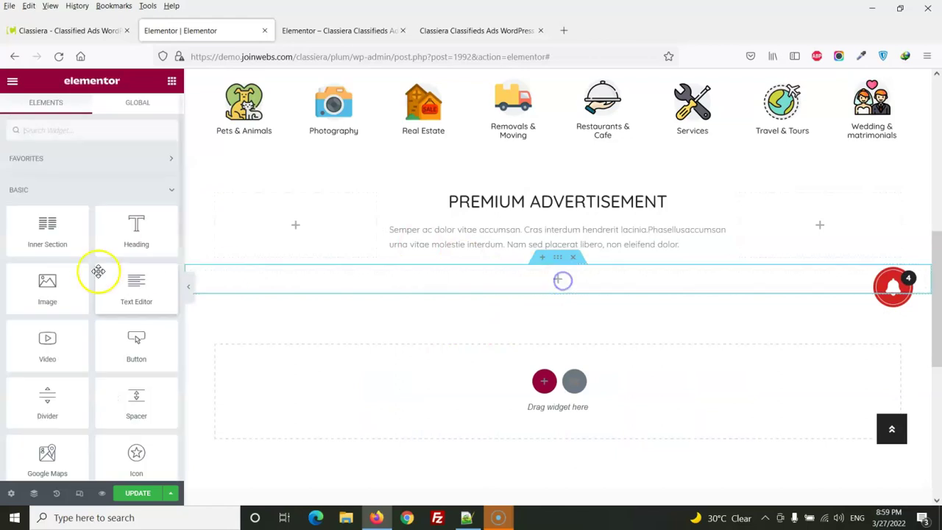
pyautogui.scroll(-2, 102, 281)
pyautogui.scroll(-5, 104, 276)
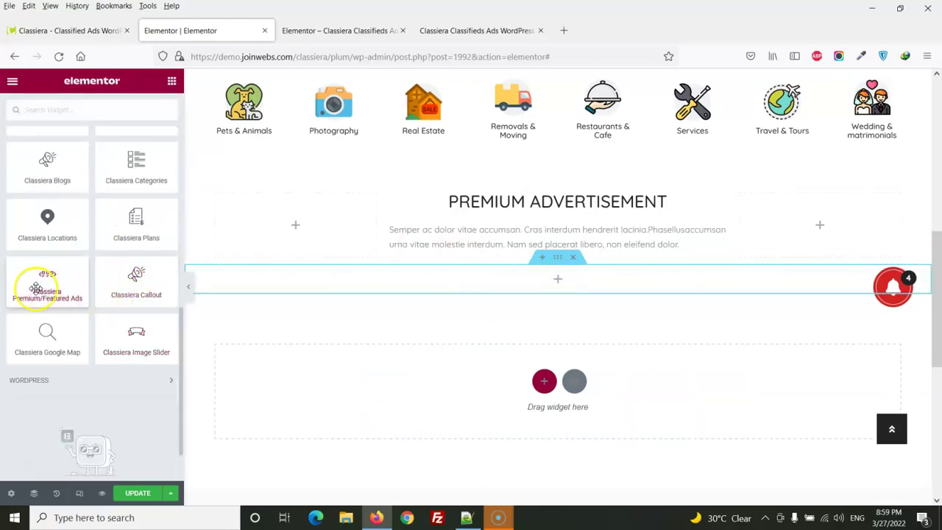
pyautogui.moveTo(38, 289); pyautogui.dragTo(514, 281)
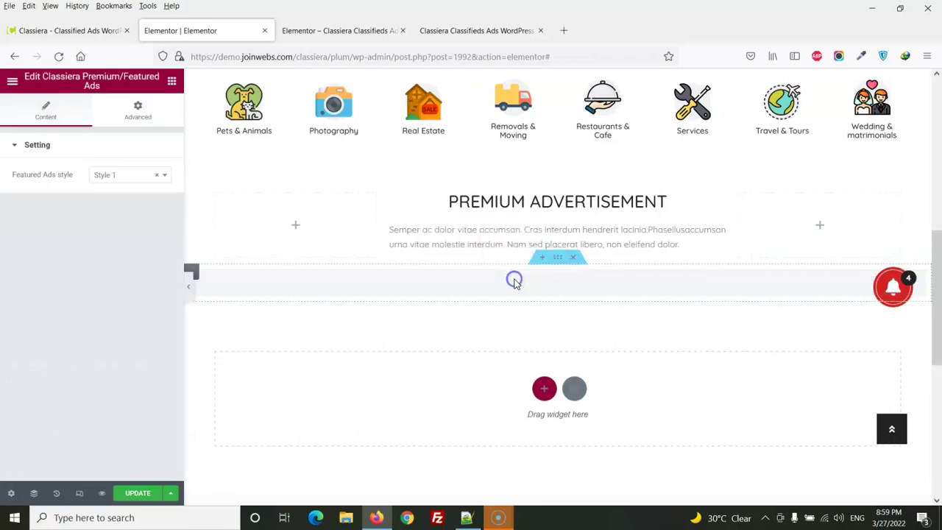
# Set the Featured Ads style to Style 7 and compare the ads carousel with the demo home page.
pyautogui.click(139, 179)
pyautogui.click(129, 298)
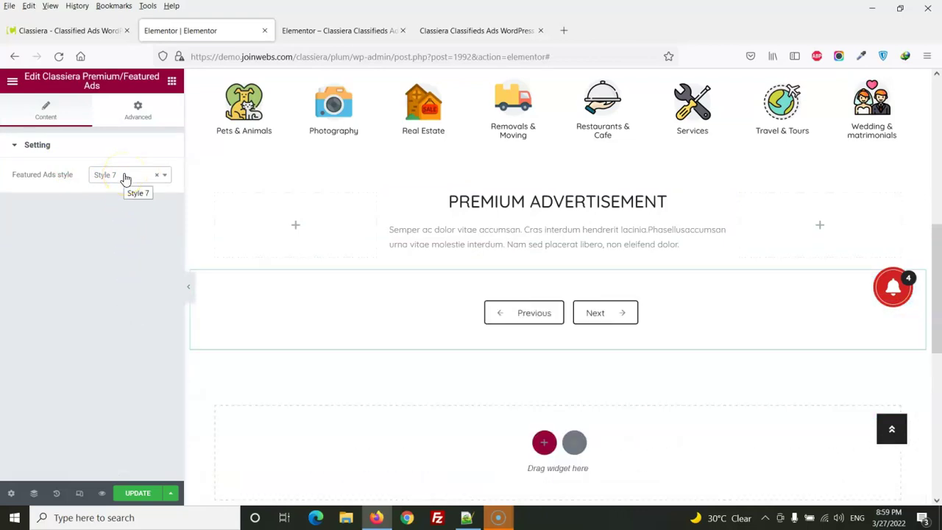
pyautogui.scroll(-2, 279, 316)
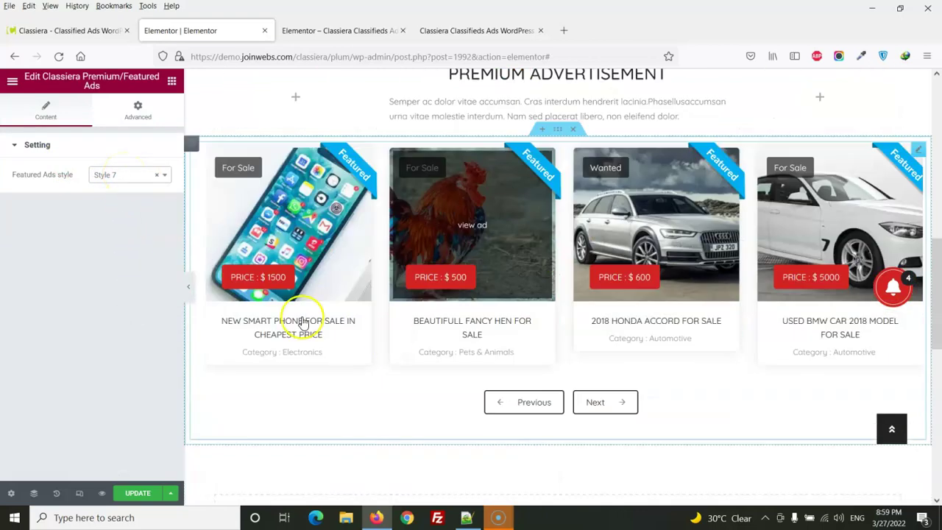
pyautogui.click(482, 30)
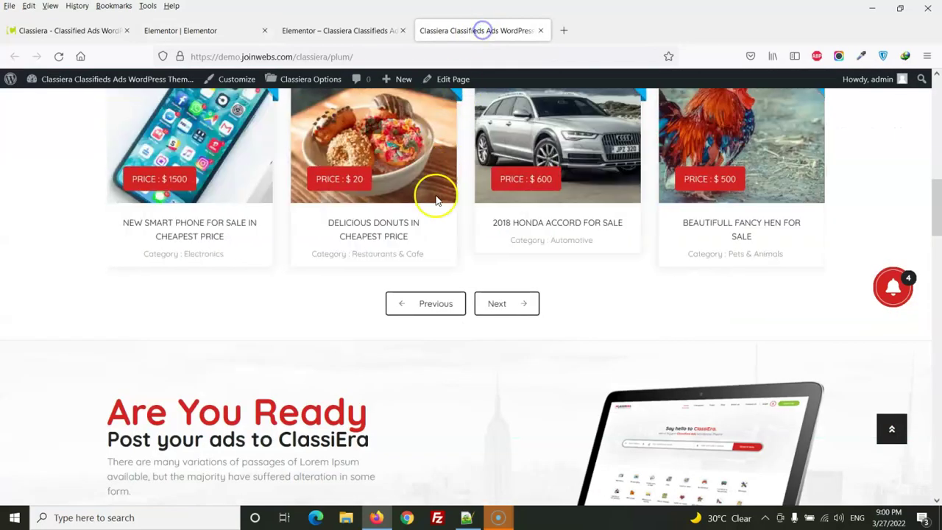
pyautogui.click(189, 30)
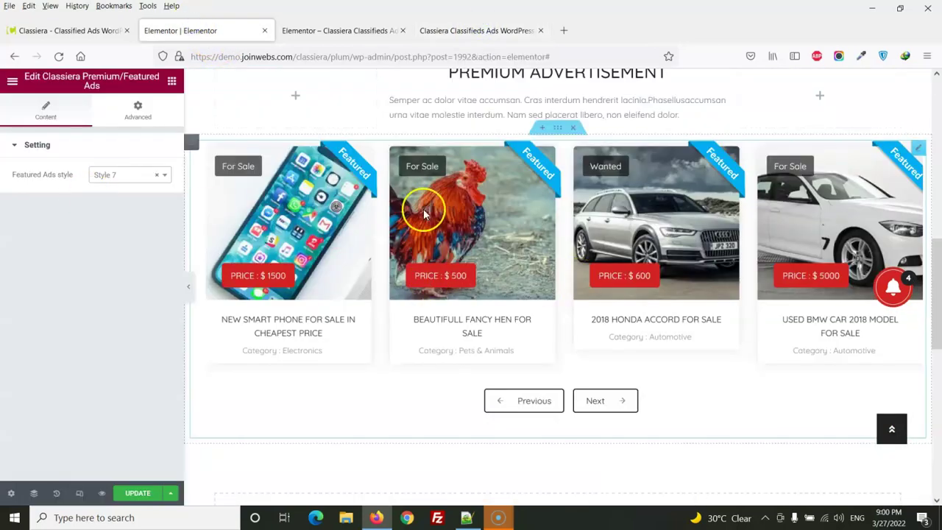
pyautogui.scroll(-2, 470, 243)
pyautogui.scroll(-1, 468, 240)
pyautogui.scroll(4, 468, 240)
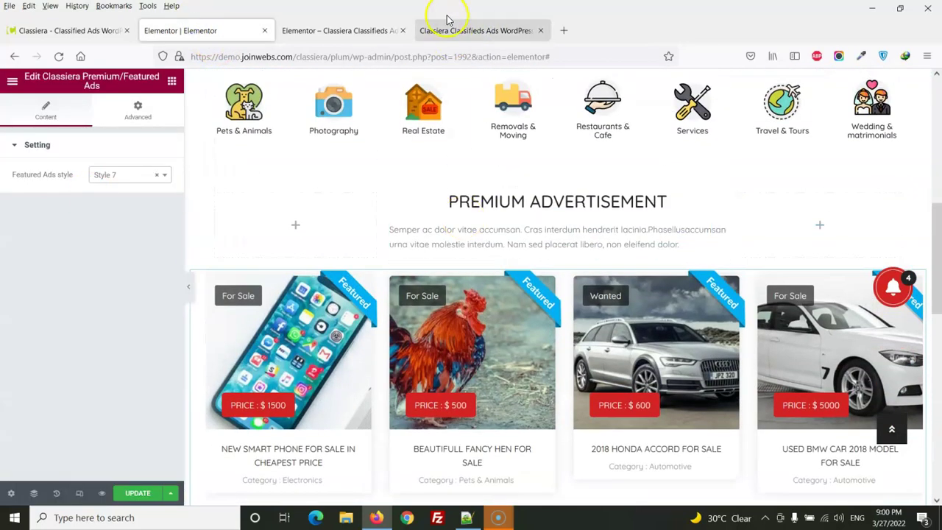
# Check the callout banner on the demo home page, and add a single-column section below the ads carousel with Full Width content.
pyautogui.click(481, 30)
pyautogui.scroll(-3, 383, 288)
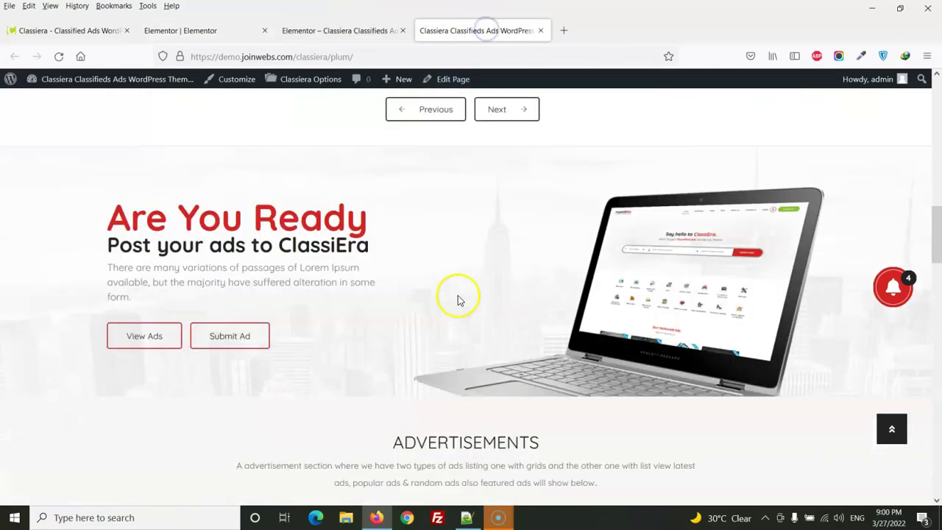
pyautogui.moveTo(144, 155); pyautogui.dragTo(409, 187)
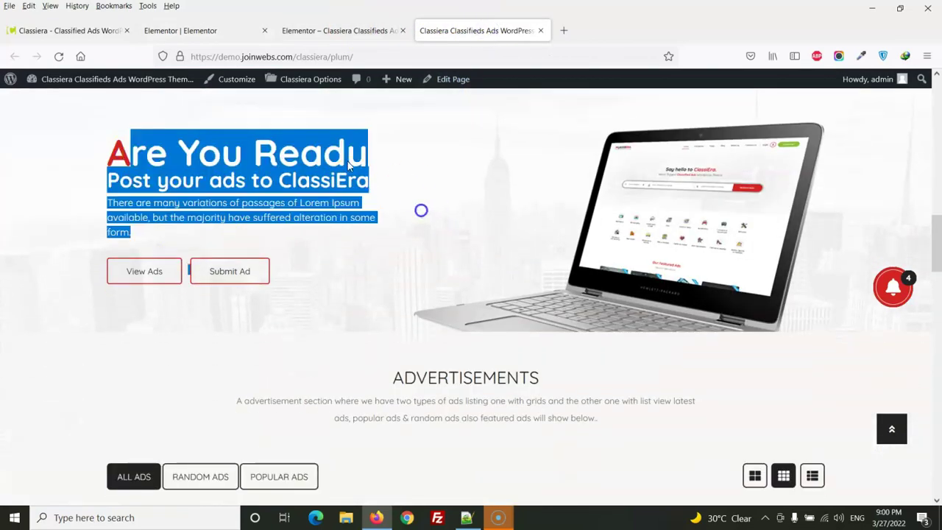
pyautogui.click(193, 30)
pyautogui.scroll(-4, 442, 265)
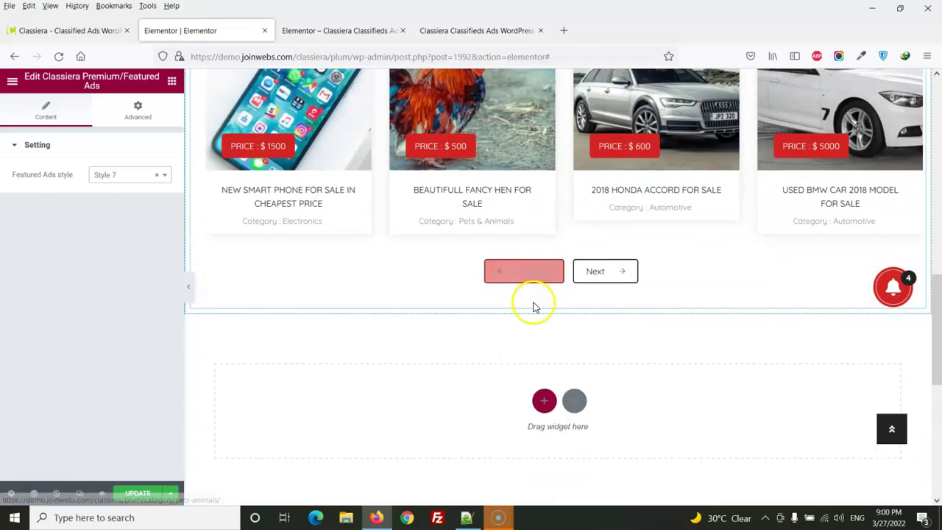
pyautogui.scroll(-2, 541, 327)
pyautogui.click(544, 274)
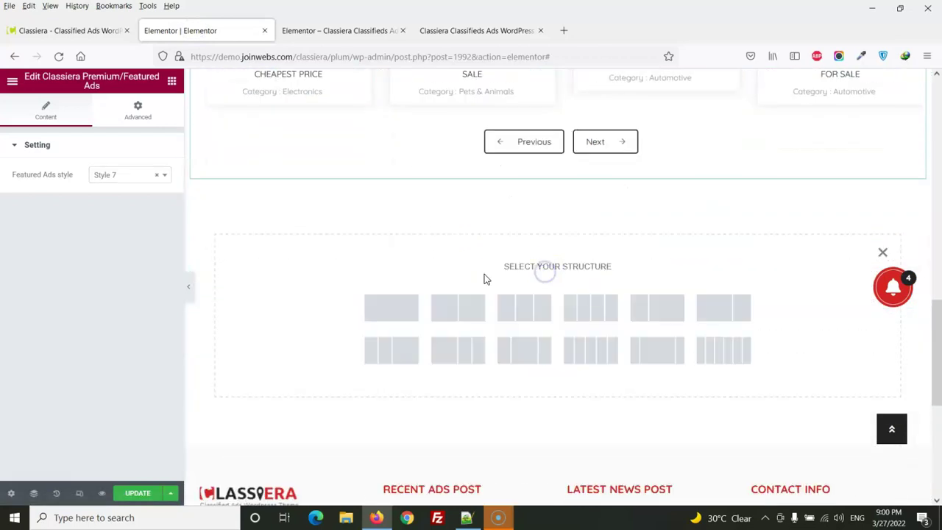
pyautogui.click(402, 296)
pyautogui.click(122, 180)
pyautogui.click(110, 207)
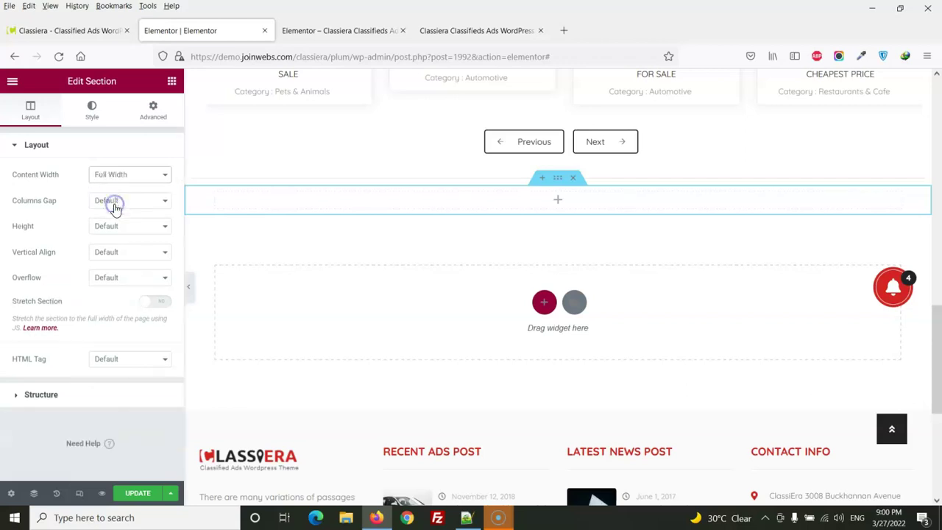
# Place the Classiera Callout widget in the new full-width section.
pyautogui.click(172, 83)
pyautogui.scroll(-10, 95, 296)
pyautogui.moveTo(130, 311); pyautogui.dragTo(521, 210)
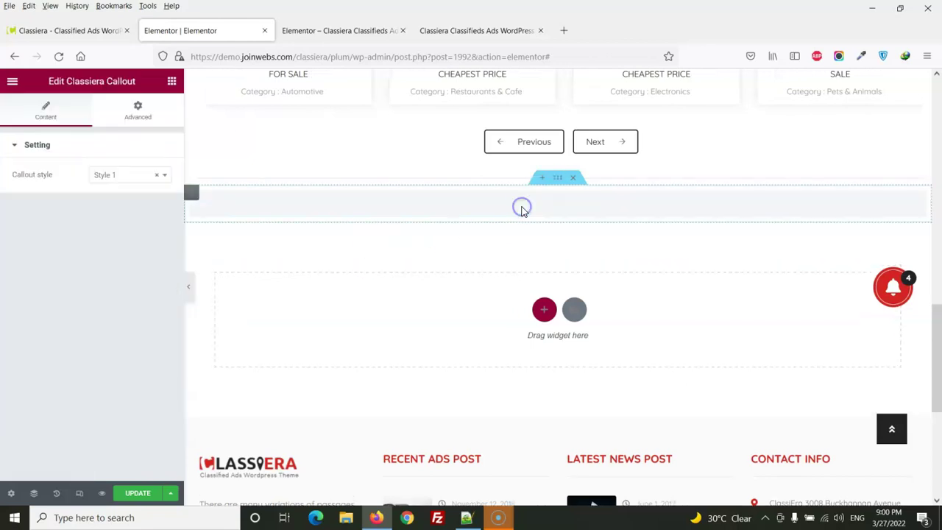
# Preview the callout in Style 2 and Style 3, and set the Callout style to Style 4.
pyautogui.click(131, 175)
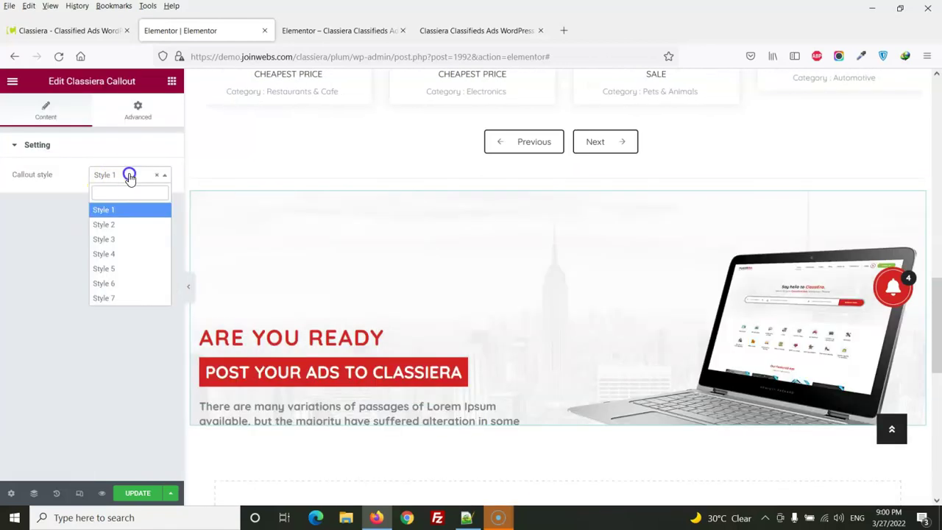
pyautogui.click(117, 224)
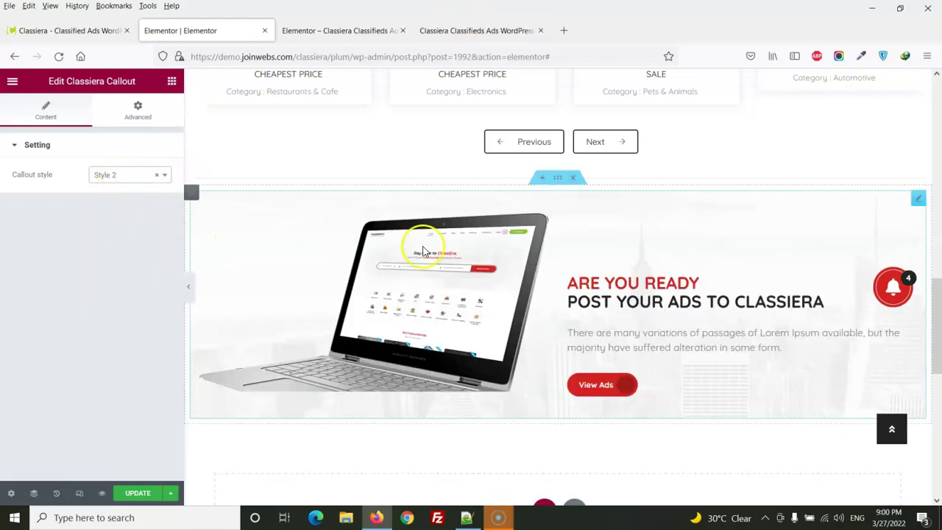
pyautogui.click(111, 176)
pyautogui.click(110, 236)
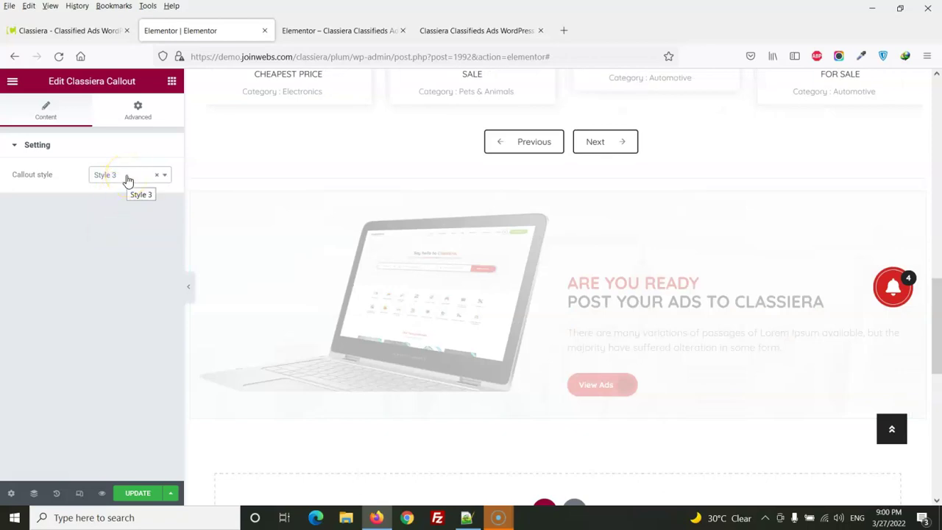
pyautogui.click(126, 176)
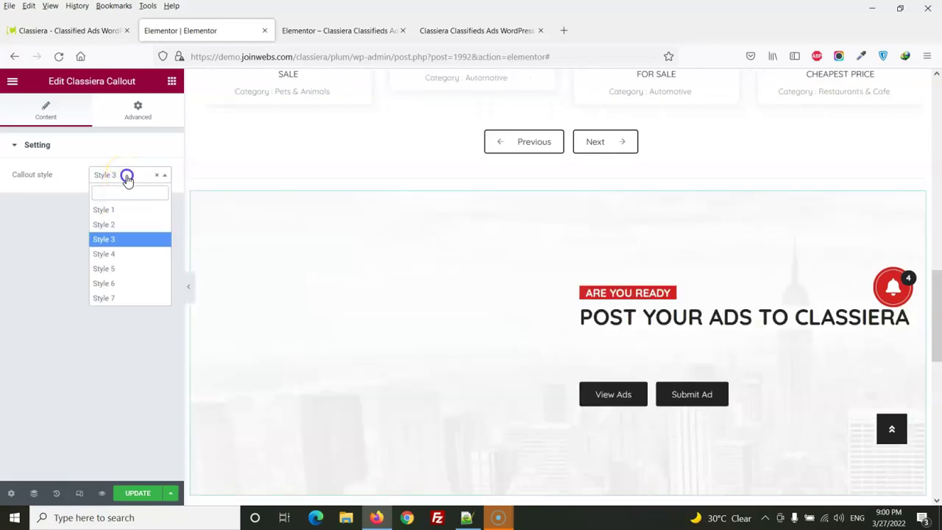
pyautogui.click(114, 250)
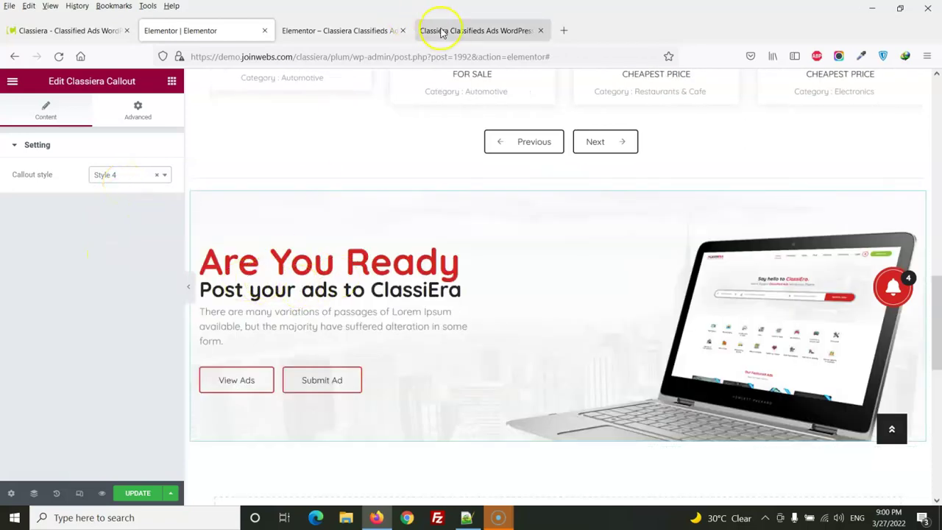
# Compare the callout's text, buttons and laptop image with the callout banner on the demo home page.
pyautogui.click(462, 31)
pyautogui.click(351, 220)
pyautogui.moveTo(156, 181); pyautogui.dragTo(326, 180)
pyautogui.click(305, 212)
pyautogui.click(337, 31)
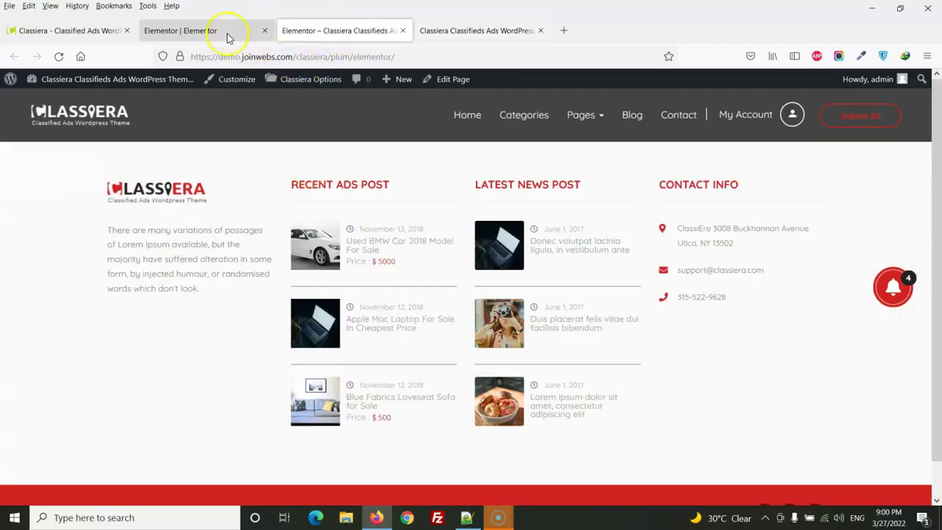
pyautogui.click(221, 31)
pyautogui.scroll(-2, 353, 235)
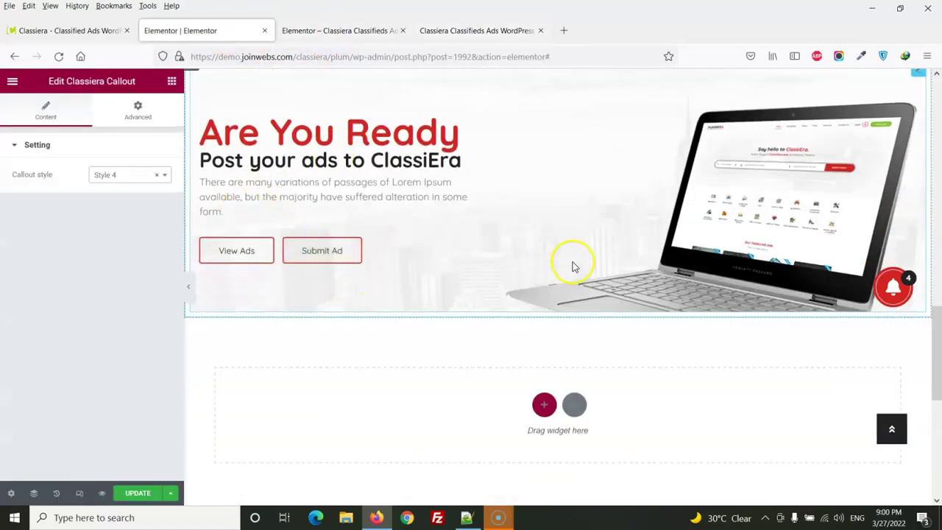
pyautogui.scroll(-2, 515, 250)
pyautogui.scroll(2, 442, 257)
pyautogui.scroll(-2, 444, 259)
pyautogui.scroll(2, 441, 254)
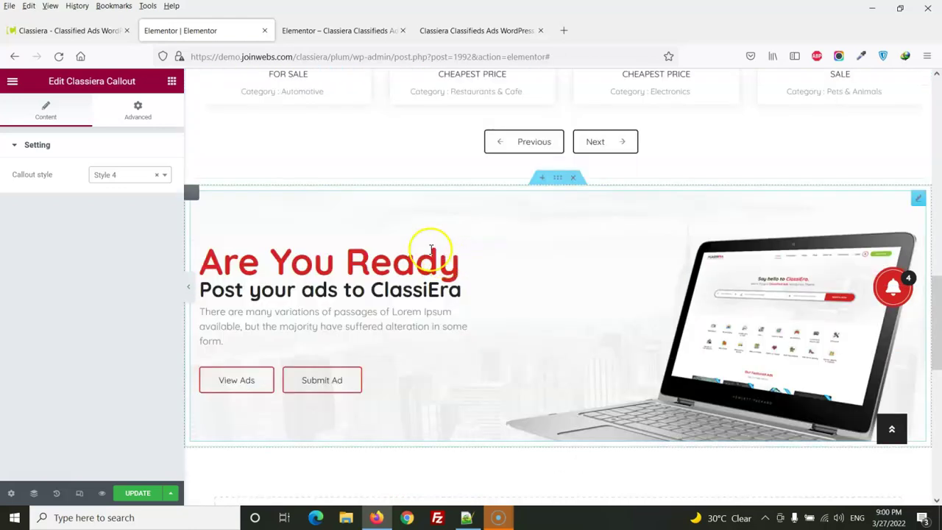
# Copy the ADVERTISEMENTS heading text from the demo home page.
pyautogui.click(472, 30)
pyautogui.scroll(-3, 442, 260)
pyautogui.moveTo(396, 185); pyautogui.dragTo(549, 184)
pyautogui.hotkey('ctrl', 'c')
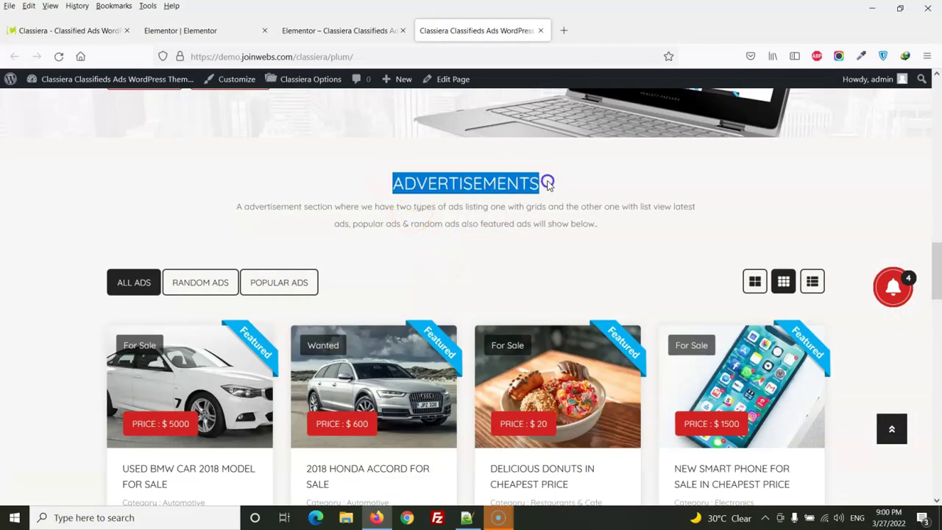
# Add a three-column section with a wide middle column below the callout on the Elementor page.
pyautogui.click(190, 25)
pyautogui.scroll(-4, 483, 294)
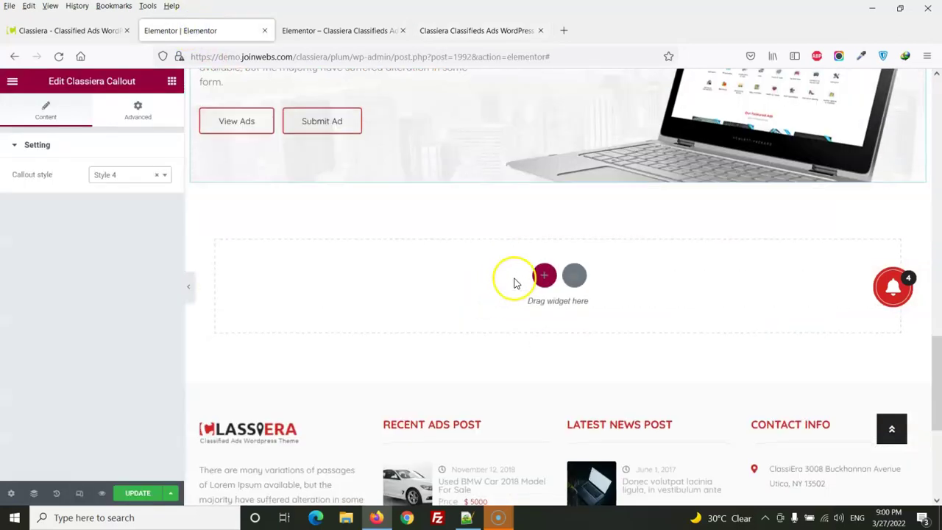
pyautogui.click(543, 274)
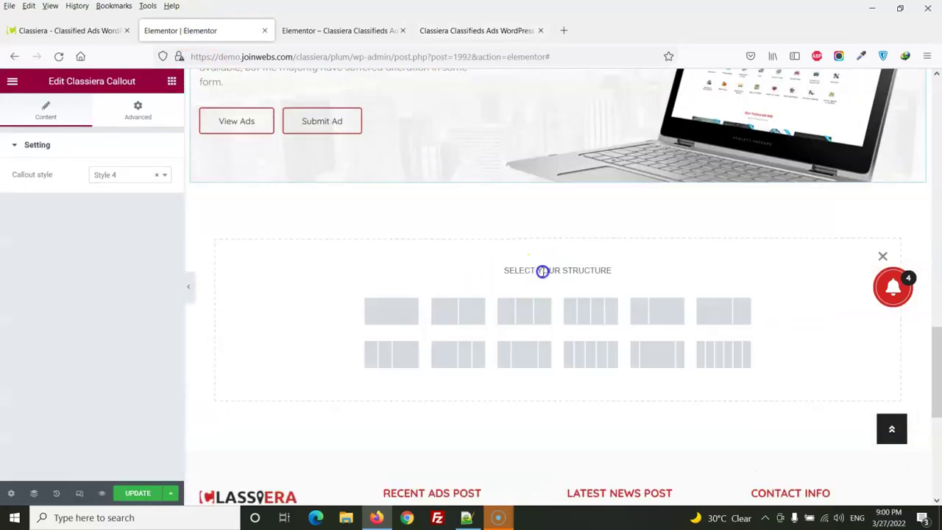
pyautogui.click(537, 356)
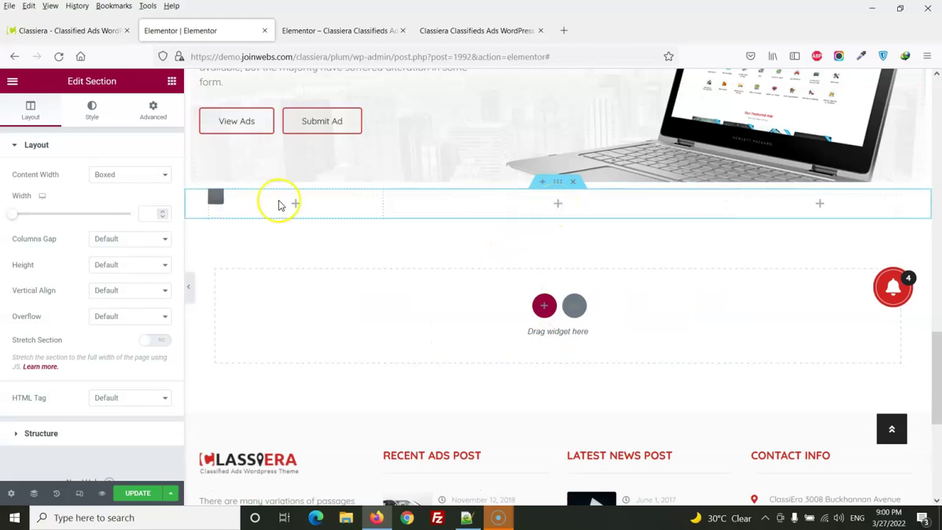
# Place a Heading widget in the middle column below the callout and set its title to the copied text ADVERTISEMENTS.
pyautogui.click(170, 80)
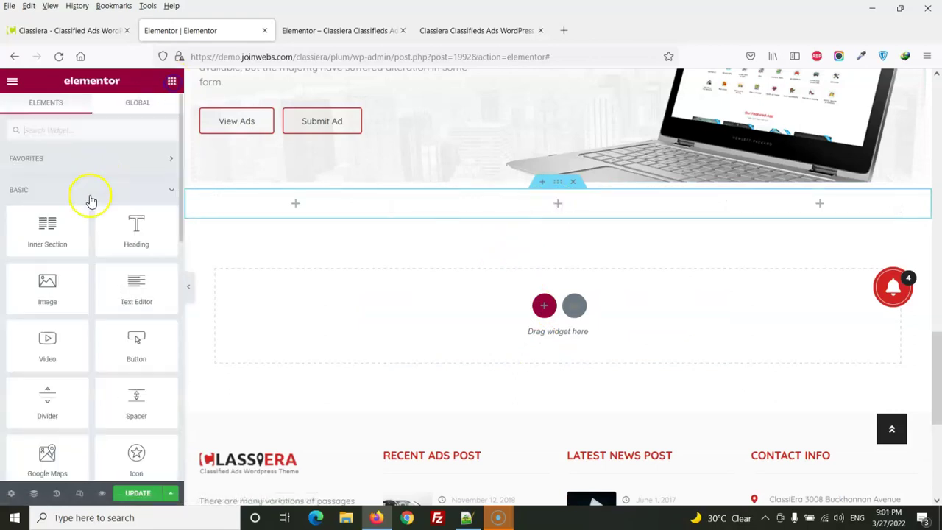
pyautogui.moveTo(437, 204); pyautogui.dragTo(571, 202)
pyautogui.click(467, 29)
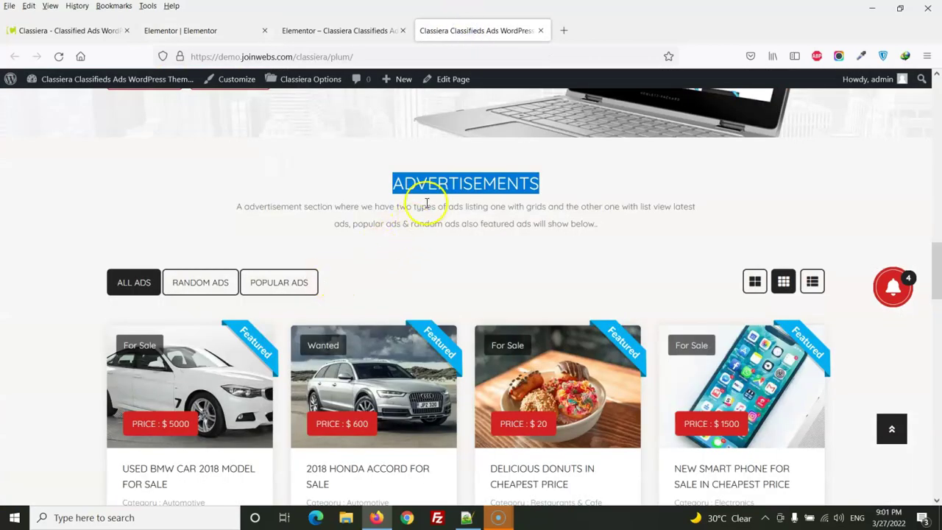
pyautogui.click(184, 30)
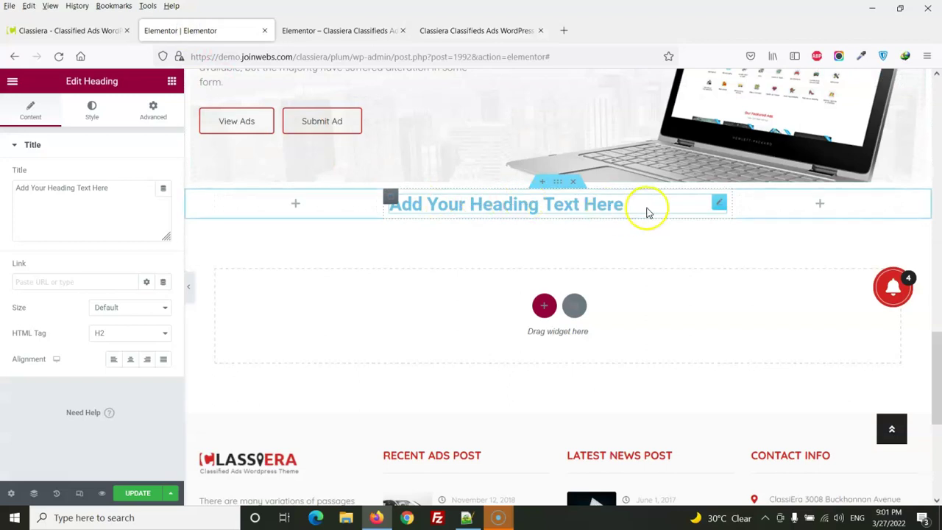
pyautogui.hotkey('ctrl', 'v')
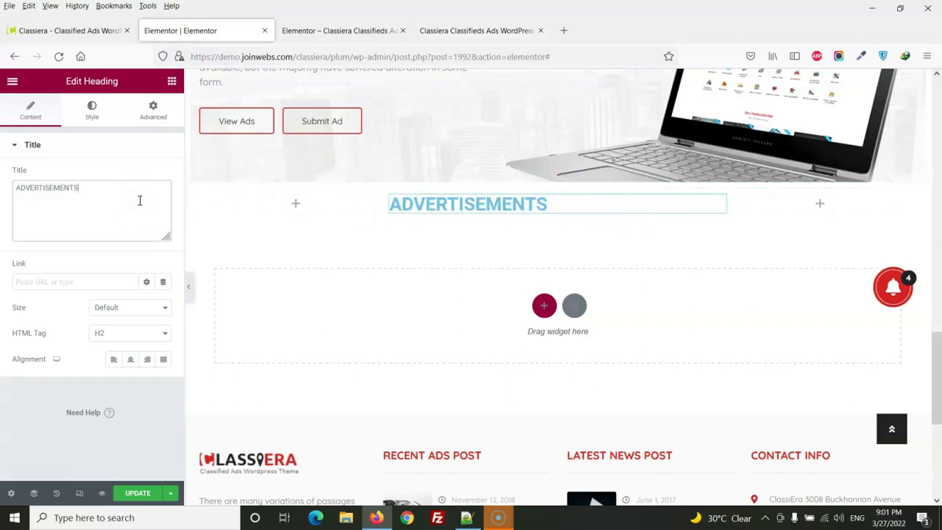
# Set the ADVERTISEMENTS heading's HTML tag to H3 and center its alignment.
pyautogui.click(119, 336)
pyautogui.click(105, 384)
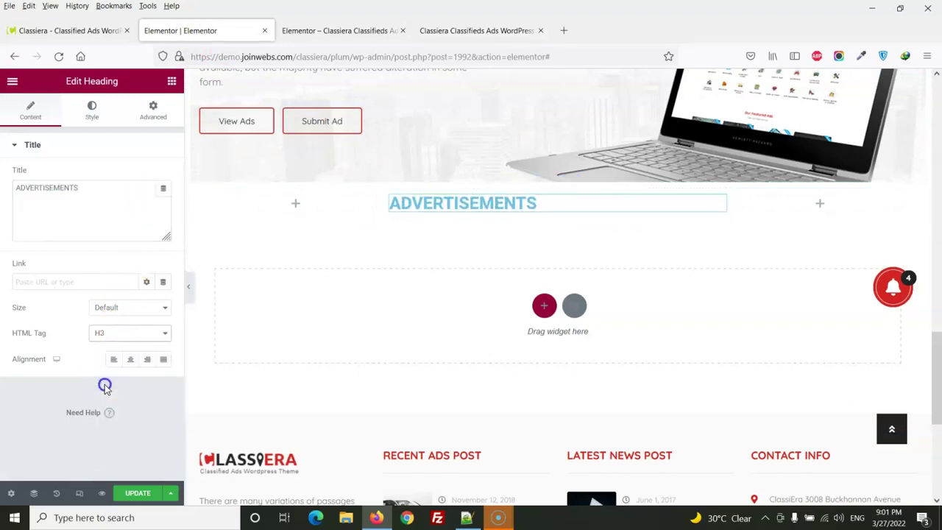
pyautogui.click(130, 361)
# Set the ADVERTISEMENTS heading's text color to #232323.
pyautogui.click(92, 110)
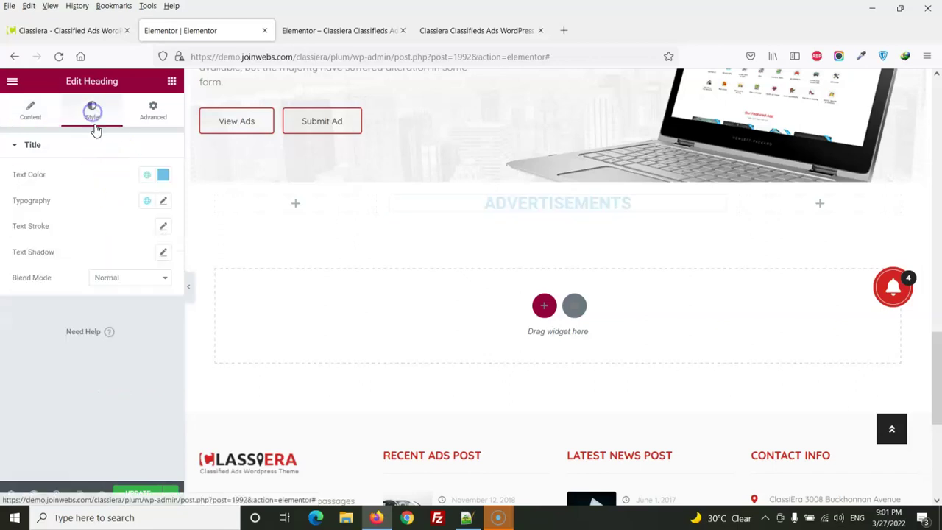
pyautogui.click(162, 175)
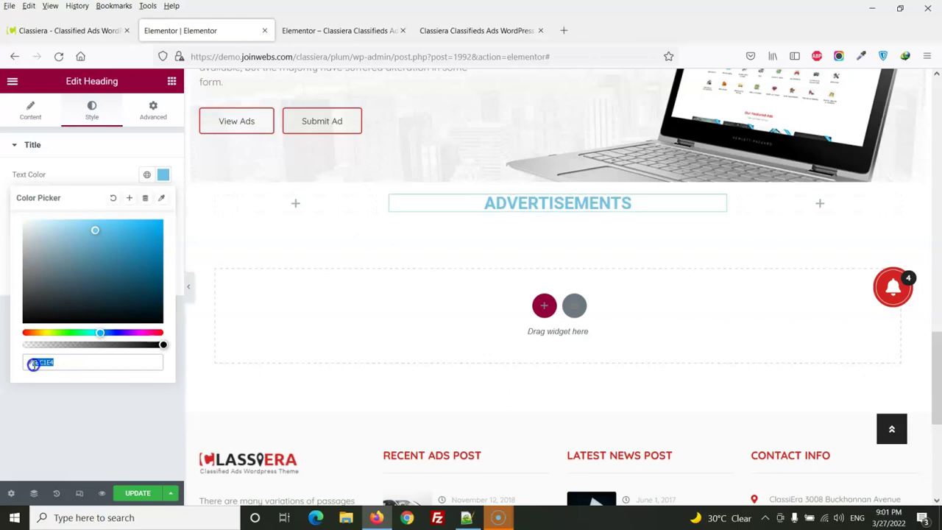
pyautogui.write('232323')
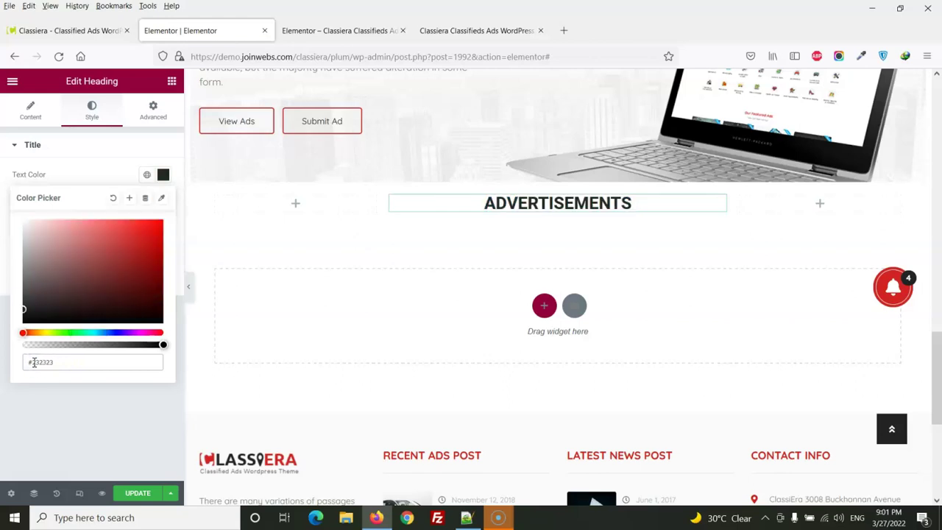
pyautogui.click(80, 176)
# Set the ADVERTISEMENTS heading's font family to Quicksand.
pyautogui.click(163, 200)
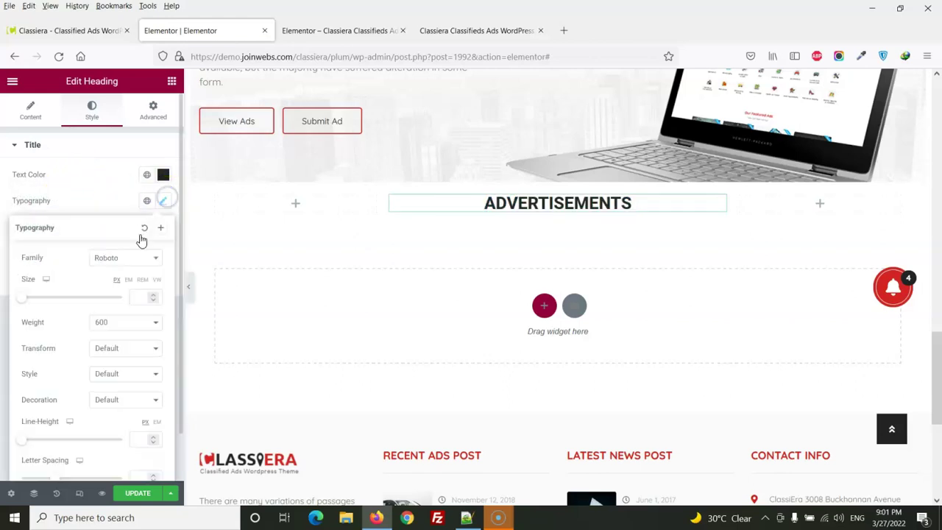
pyautogui.click(121, 262)
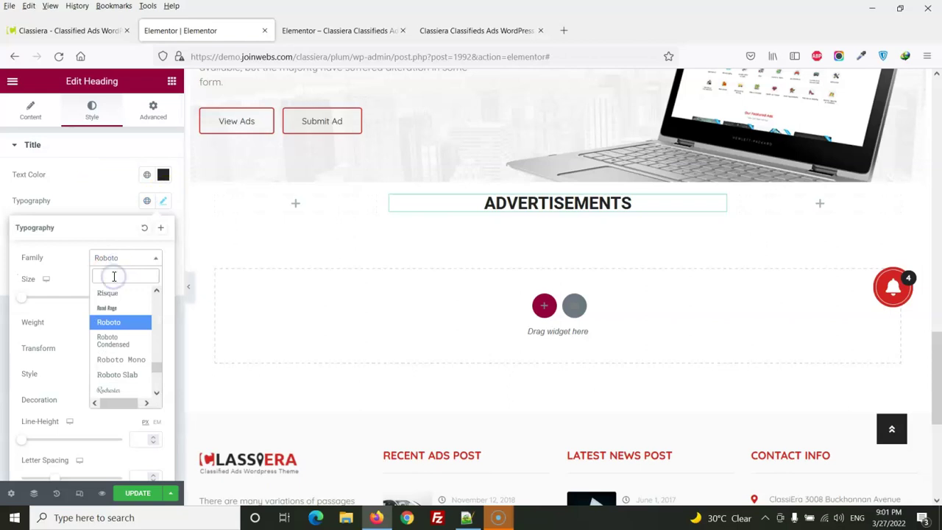
pyautogui.write('qui')
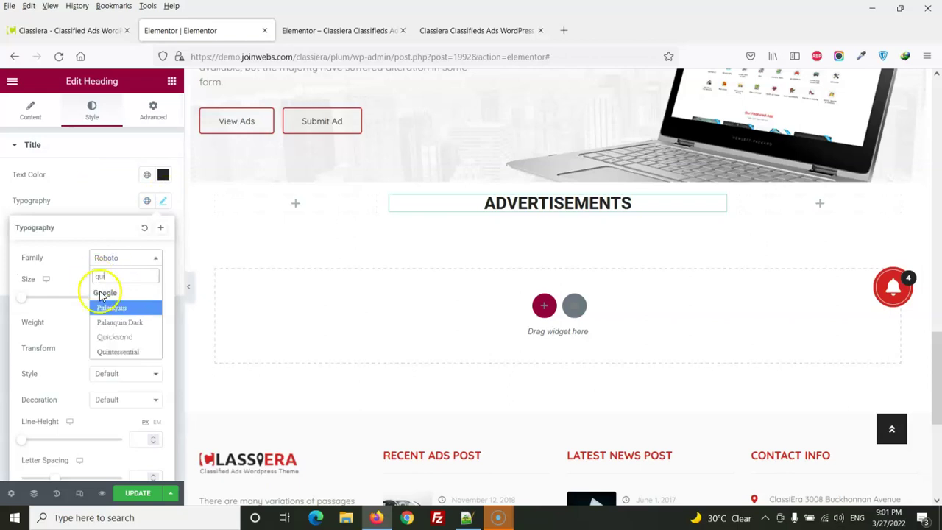
pyautogui.click(123, 337)
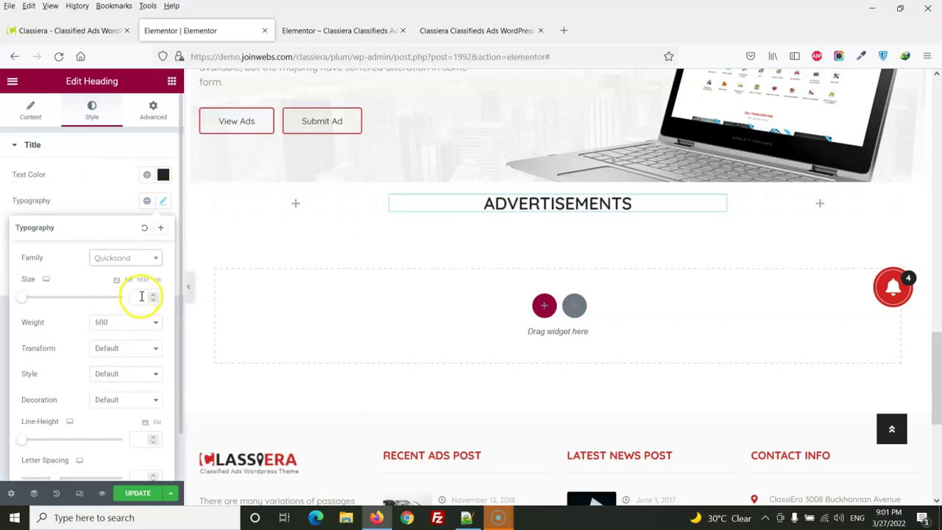
# Look up the heading's font size in the Notepad++ notes, and set its typography size to 28 px and weight to 500.
pyautogui.hotkey('alt', 'Tab')
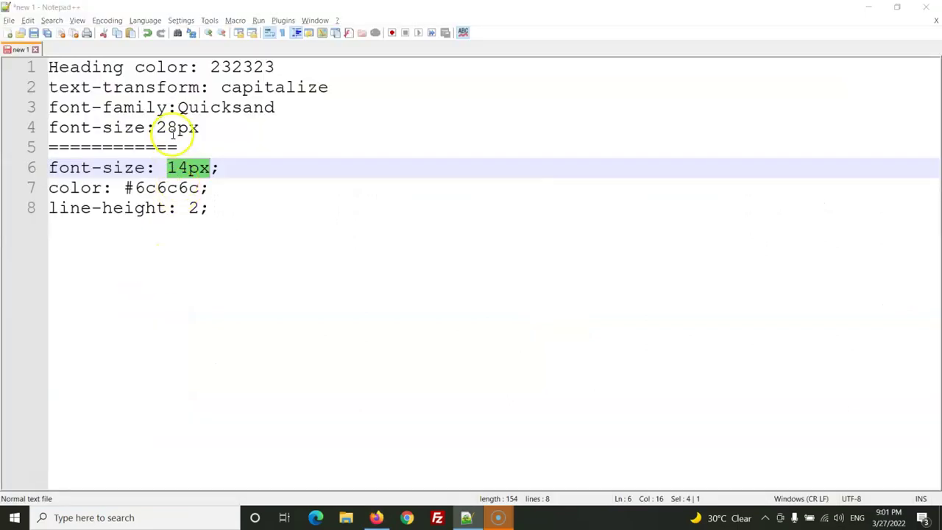
pyautogui.hotkey('alt', 'Tab')
pyautogui.write('28')
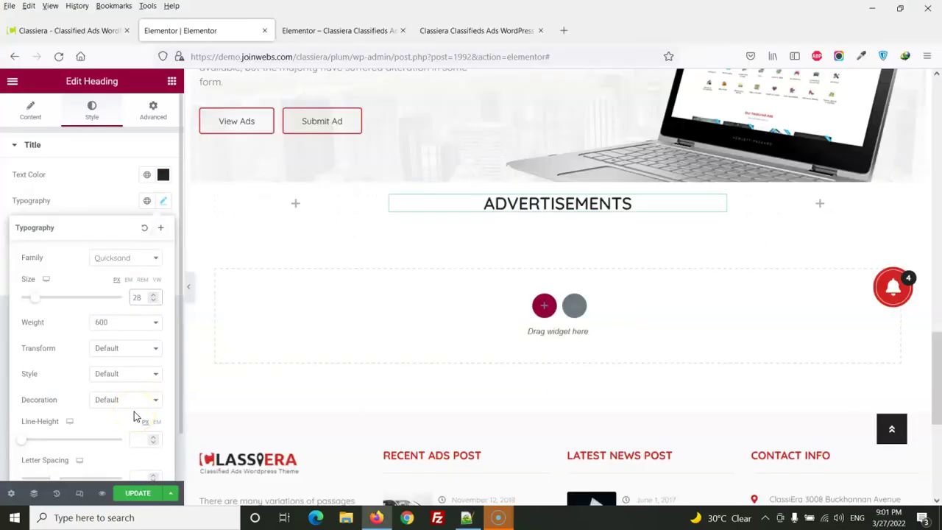
pyautogui.click(116, 324)
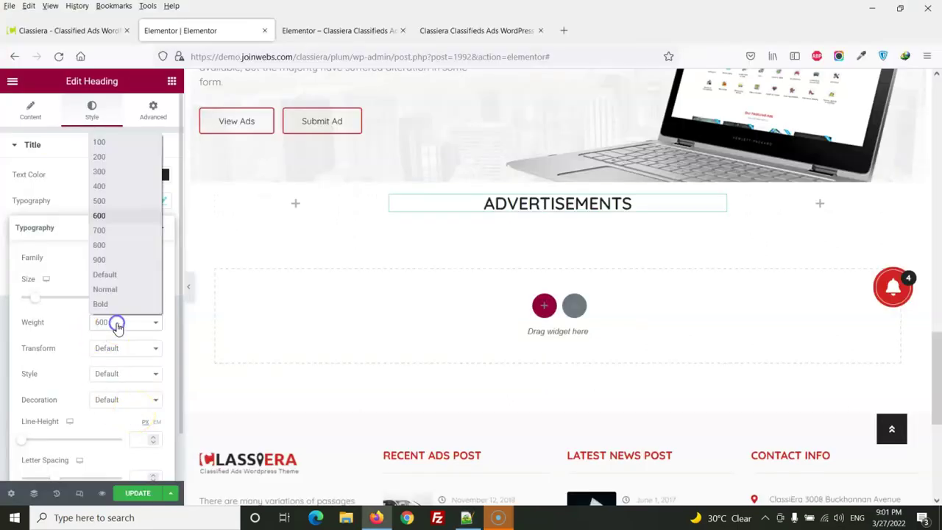
pyautogui.click(103, 200)
pyautogui.click(92, 192)
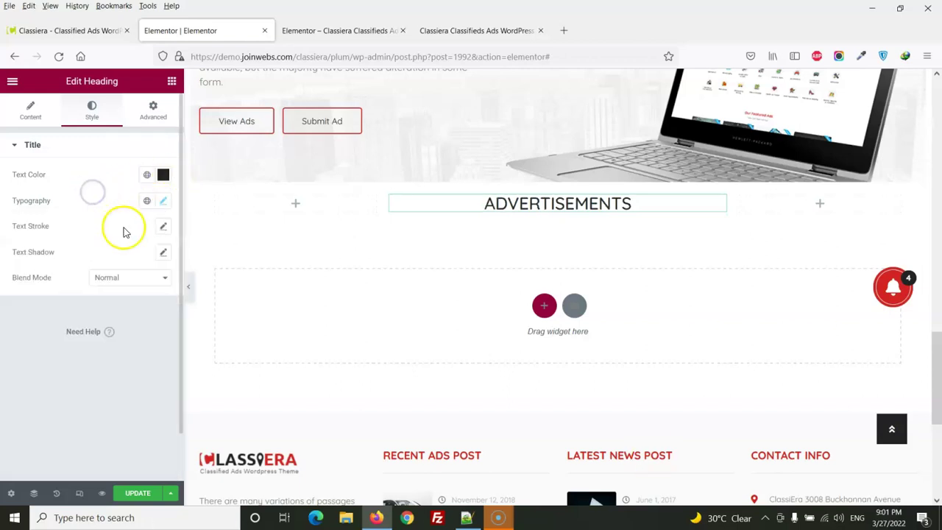
# Check the demo's Advertisements section and add a Text Editor widget directly below the ADVERTISEMENTS heading.
pyautogui.click(526, 31)
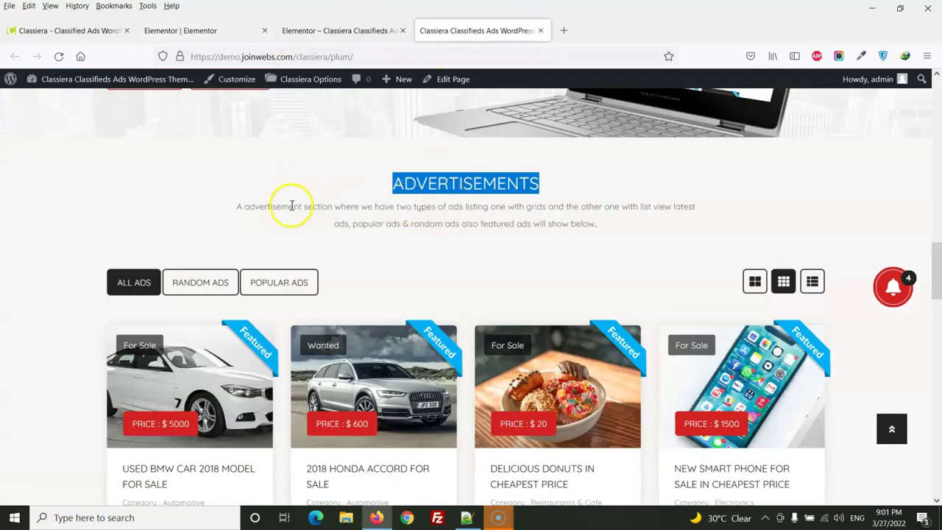
pyautogui.click(200, 30)
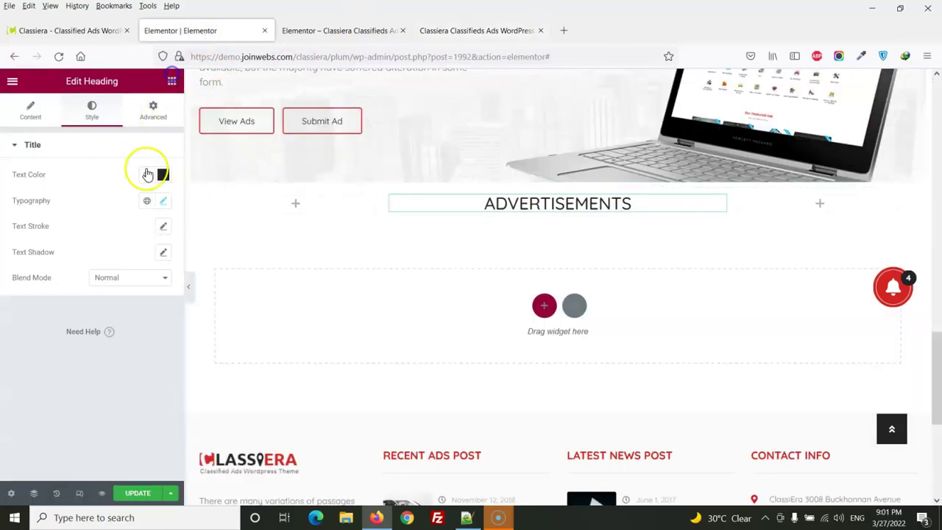
pyautogui.click(170, 81)
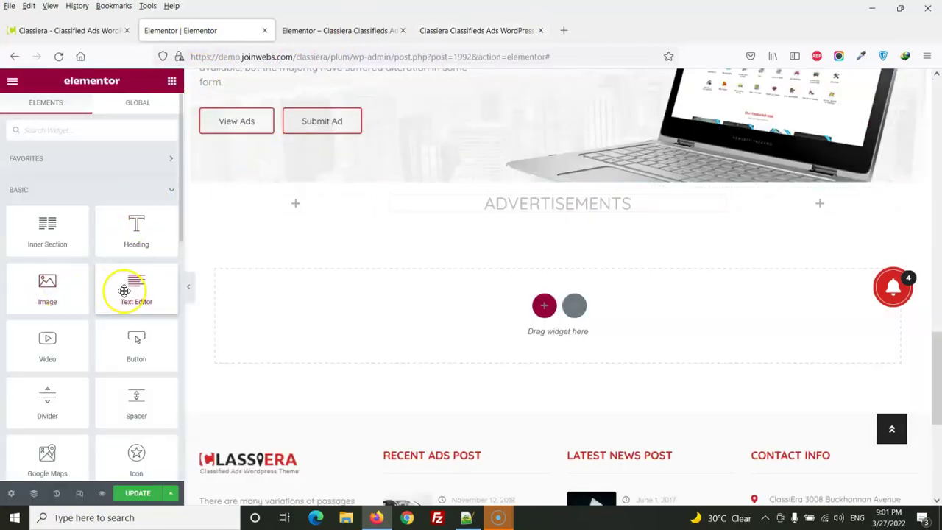
pyautogui.moveTo(129, 291); pyautogui.dragTo(528, 214)
# Replace the placeholder text below the ADVERTISEMENTS heading with the section description copied from the demo home page.
pyautogui.click(460, 31)
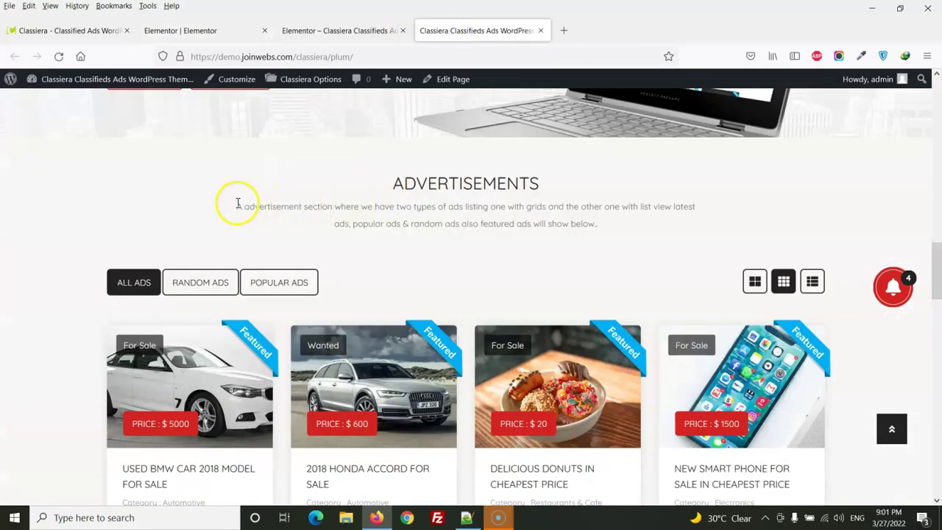
pyautogui.moveTo(236, 203); pyautogui.dragTo(526, 221)
pyautogui.hotkey('ctrl', 'c')
pyautogui.click(235, 30)
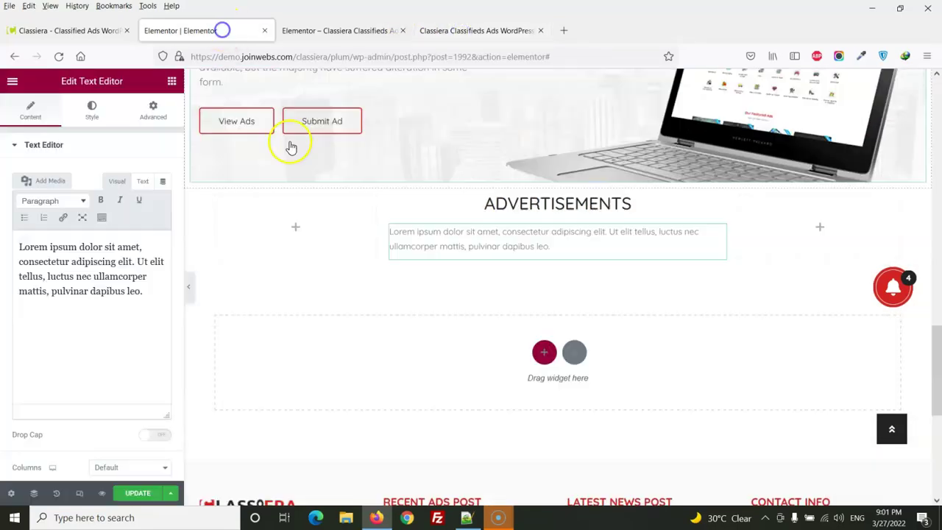
pyautogui.tripleClick(138, 272)
pyautogui.hotkey('ctrl', 'v')
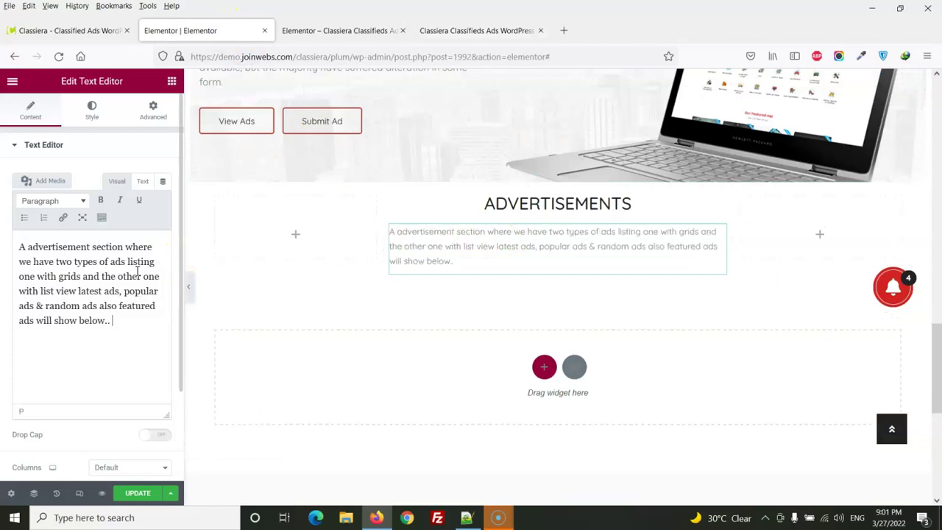
# Set the advertisement description's text color to #6c6c6c.
pyautogui.click(153, 108)
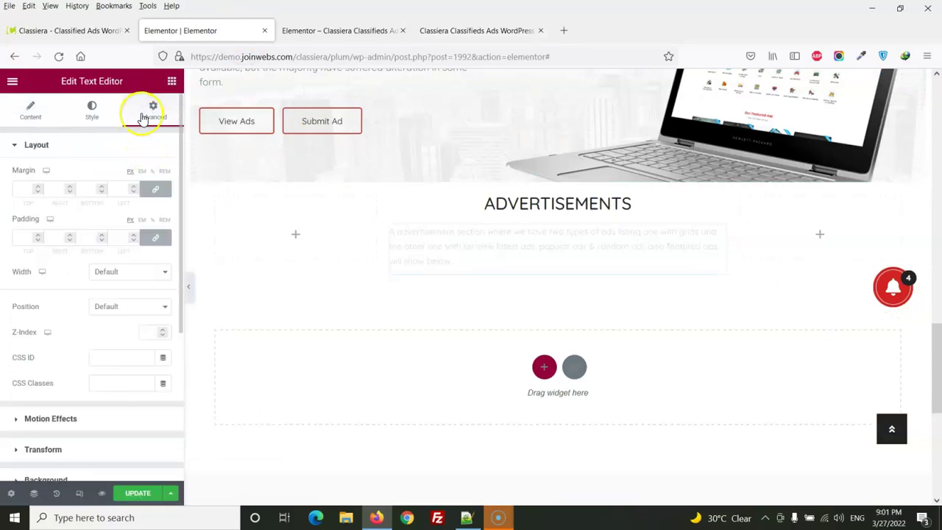
pyautogui.click(92, 110)
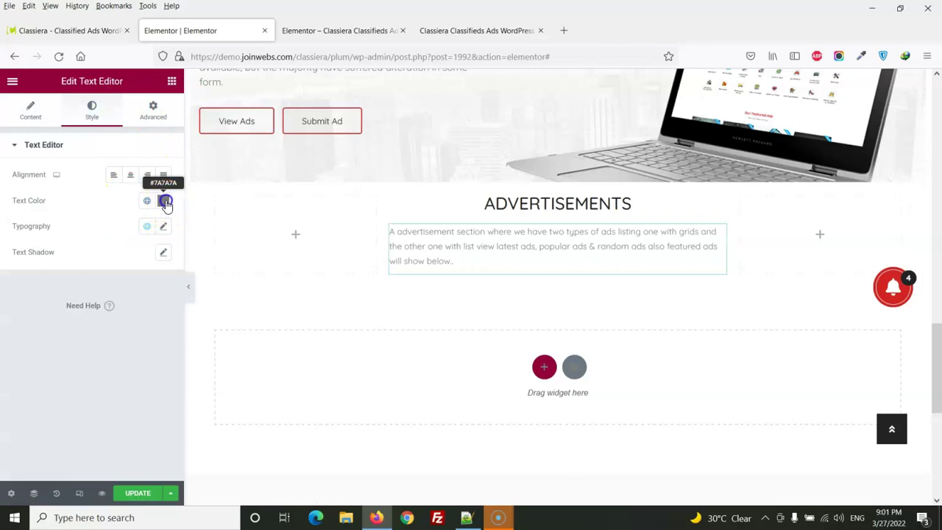
pyautogui.click(165, 201)
pyautogui.tripleClick(73, 386)
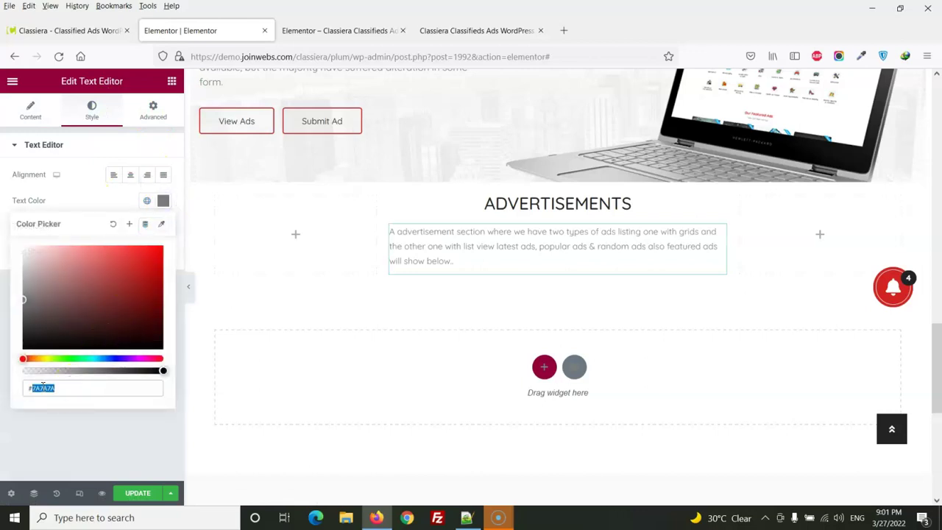
pyautogui.write('#6c6c6c')
pyautogui.click(87, 426)
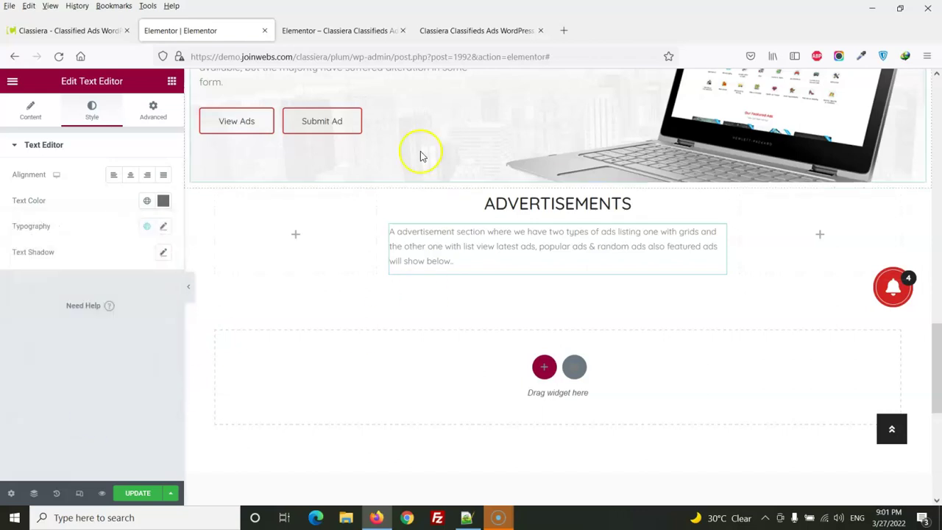
# Check the demo's ads grid, and add a single-column section below the description with its content width set to Full Width.
pyautogui.click(440, 28)
pyautogui.scroll(-3, 408, 248)
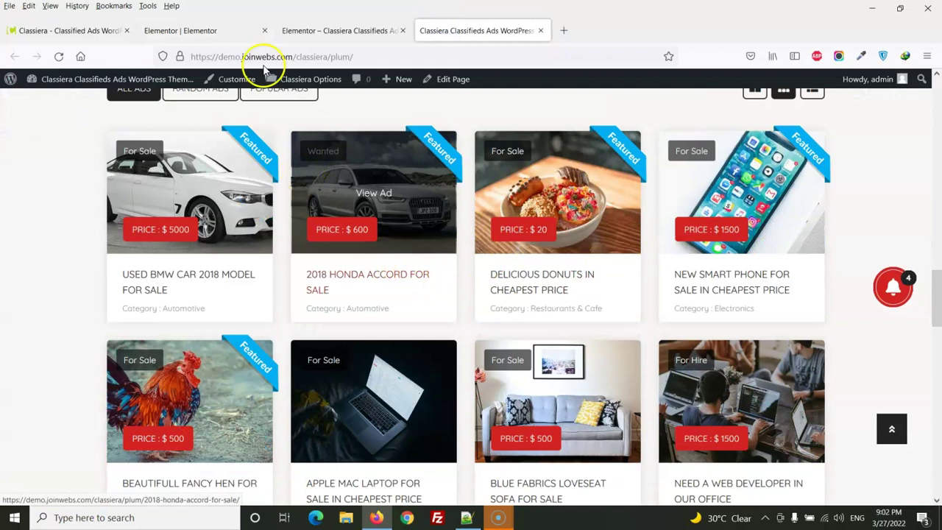
pyautogui.click(197, 29)
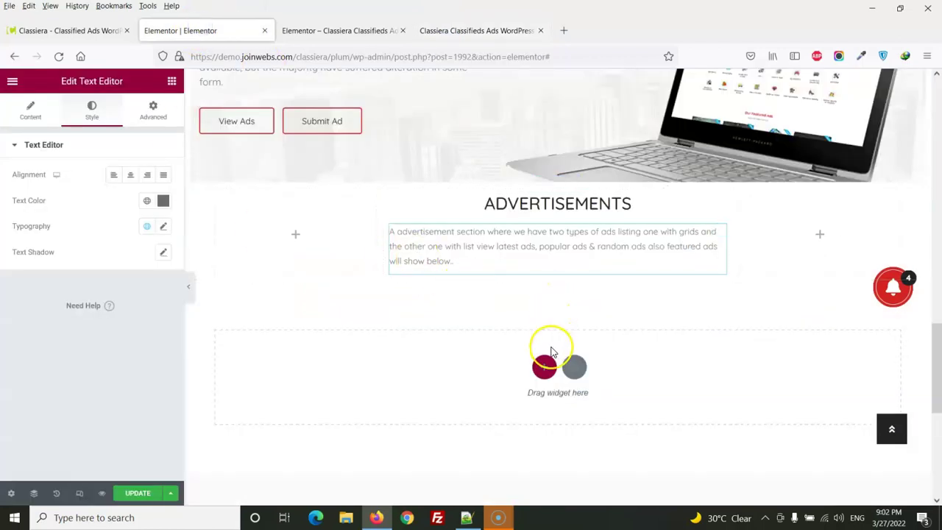
pyautogui.scroll(-1, 553, 352)
pyautogui.click(543, 302)
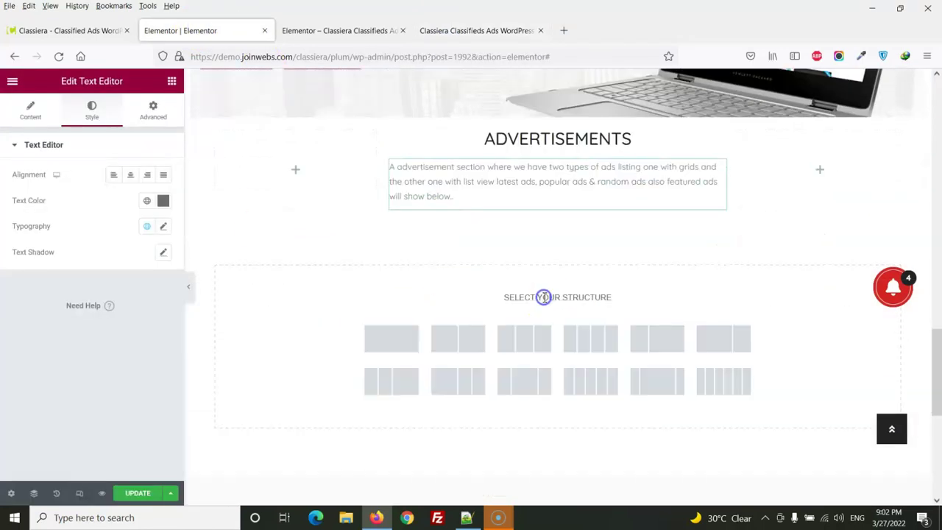
pyautogui.click(404, 342)
pyautogui.click(126, 177)
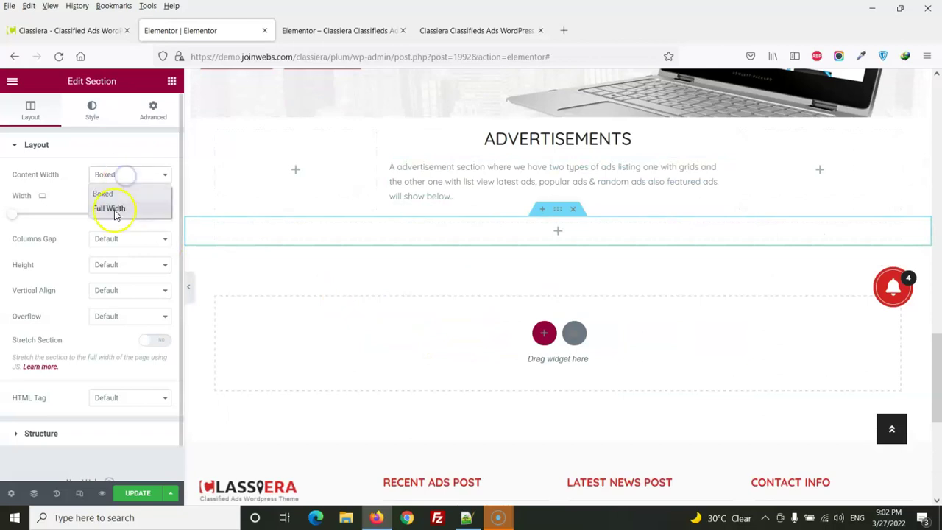
pyautogui.click(111, 209)
# Add the Classiera Advertisement widget to the new full-width section.
pyautogui.click(173, 82)
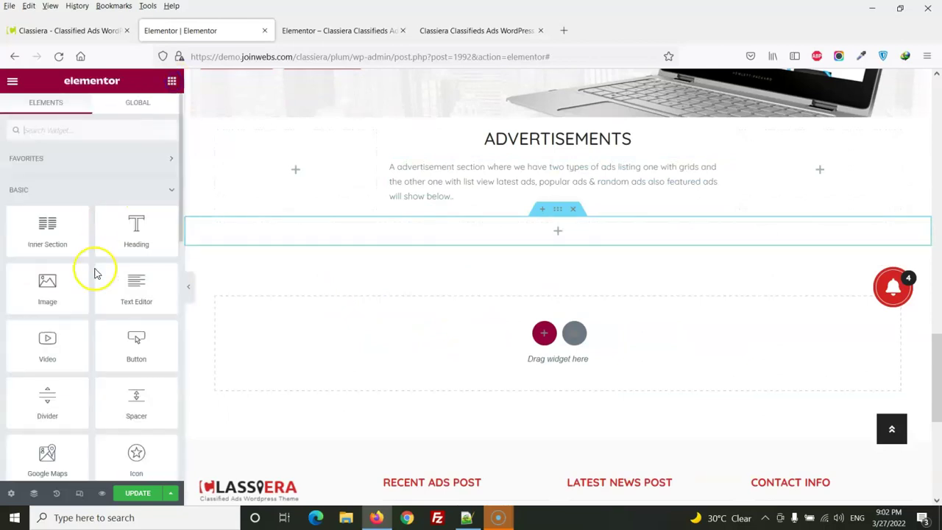
pyautogui.scroll(-1, 118, 221)
pyautogui.scroll(1, 154, 176)
pyautogui.click(169, 195)
pyautogui.scroll(-3, 107, 272)
pyautogui.moveTo(52, 210); pyautogui.dragTo(447, 231)
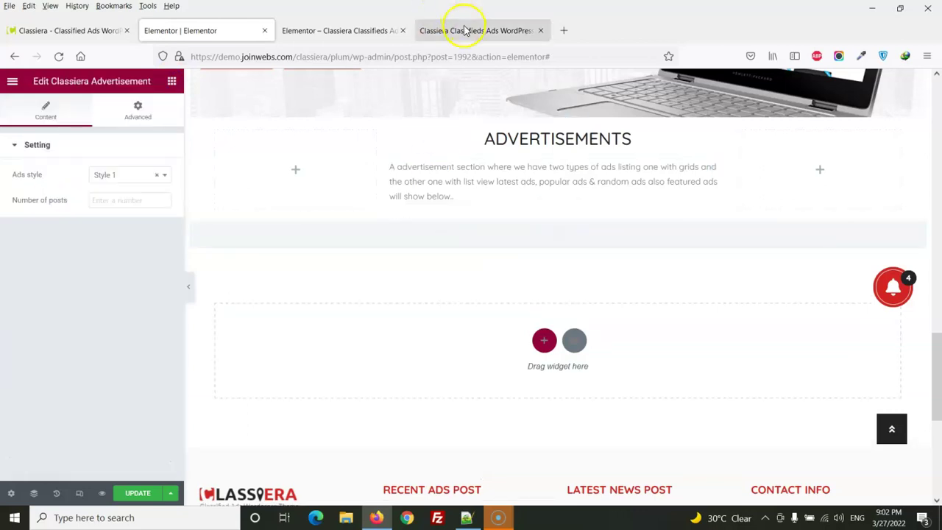
# Check the demo's ad listings and set the advertisement widget's number of posts to 8.
pyautogui.click(117, 200)
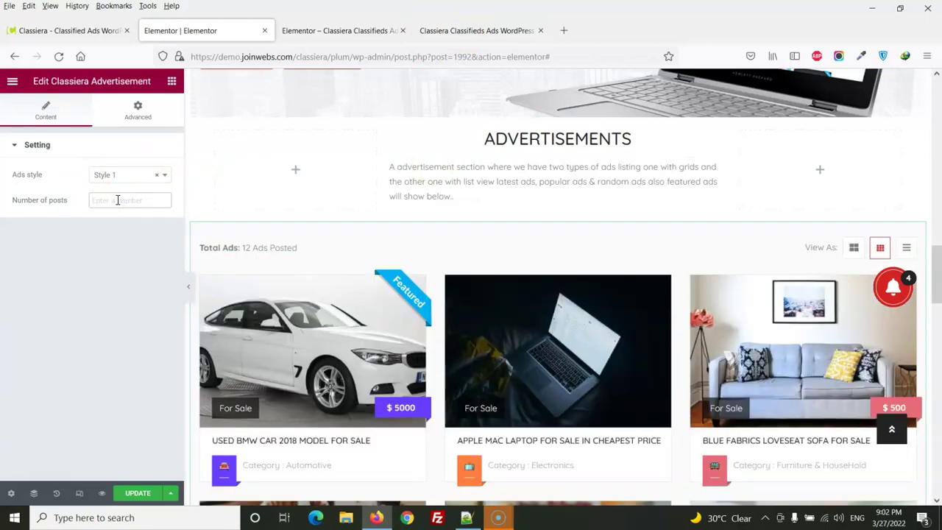
pyautogui.click(449, 29)
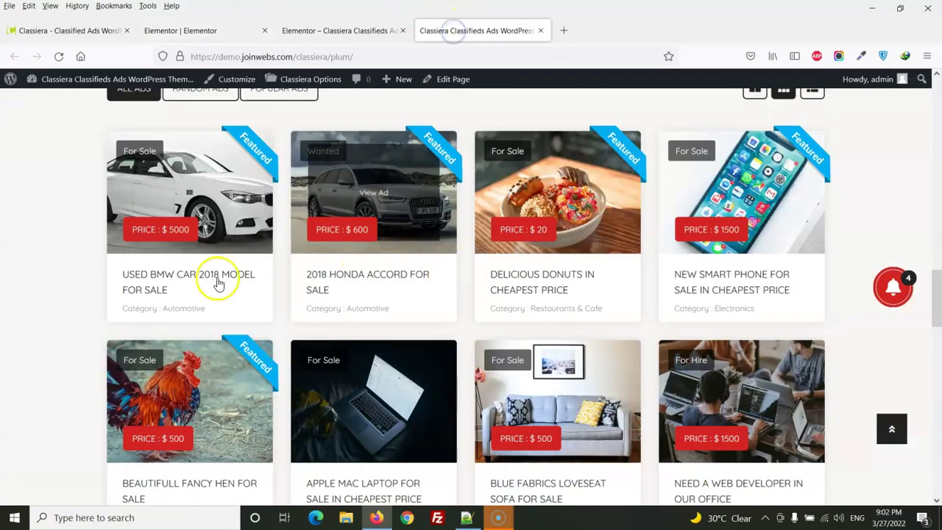
pyautogui.scroll(-3, 741, 215)
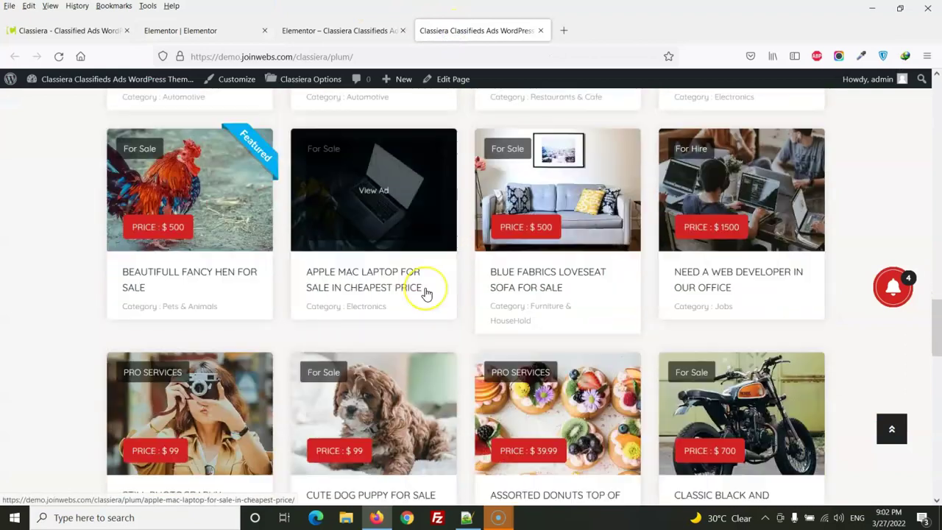
pyautogui.scroll(3, 425, 292)
pyautogui.click(208, 30)
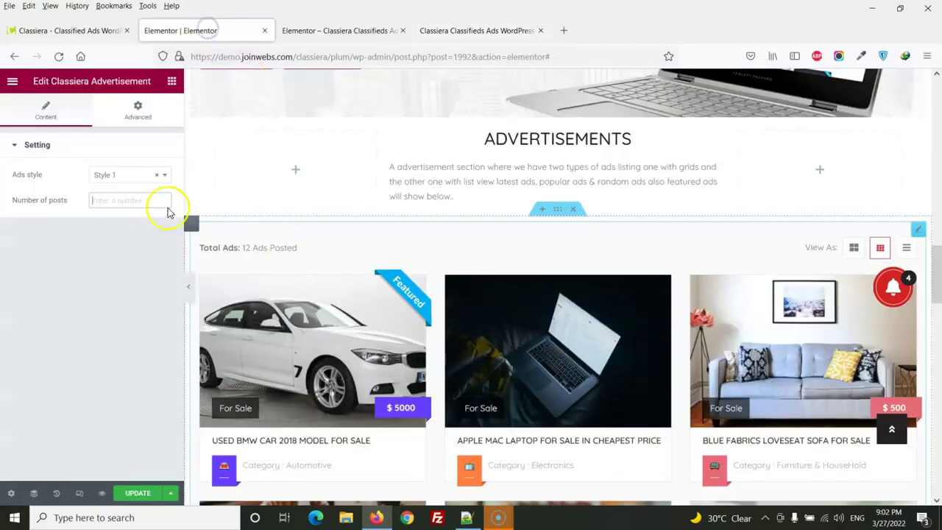
pyautogui.click(120, 202)
pyautogui.write('8')
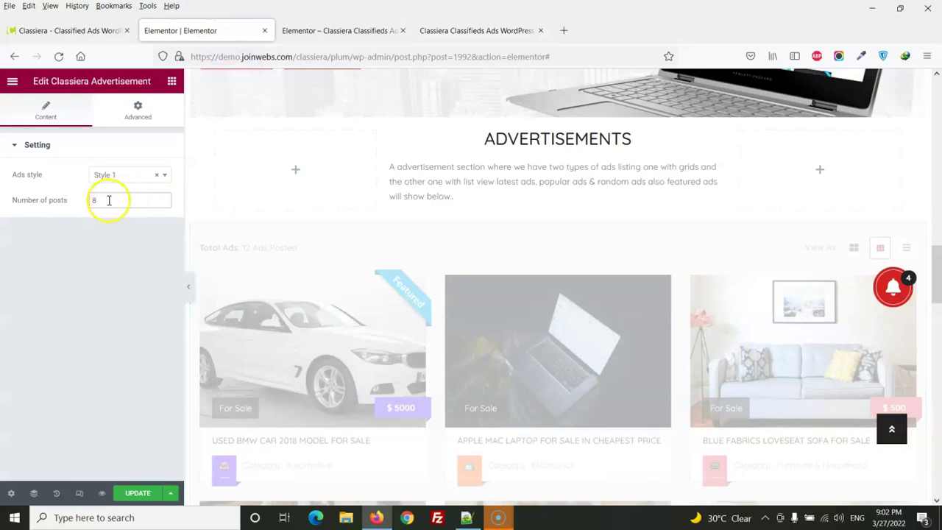
# Try Style 7 as the advertisement widget's ads style.
pyautogui.click(118, 177)
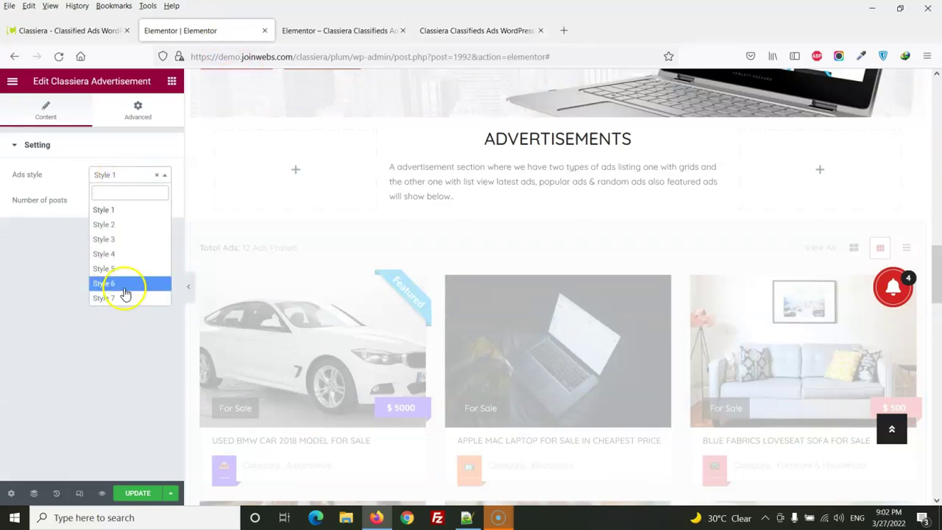
pyautogui.click(104, 297)
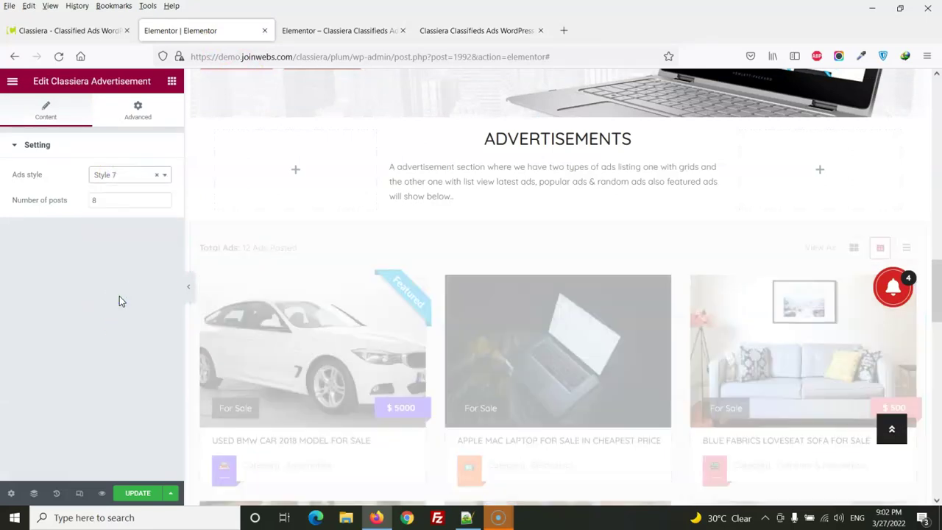
pyautogui.scroll(-3, 358, 273)
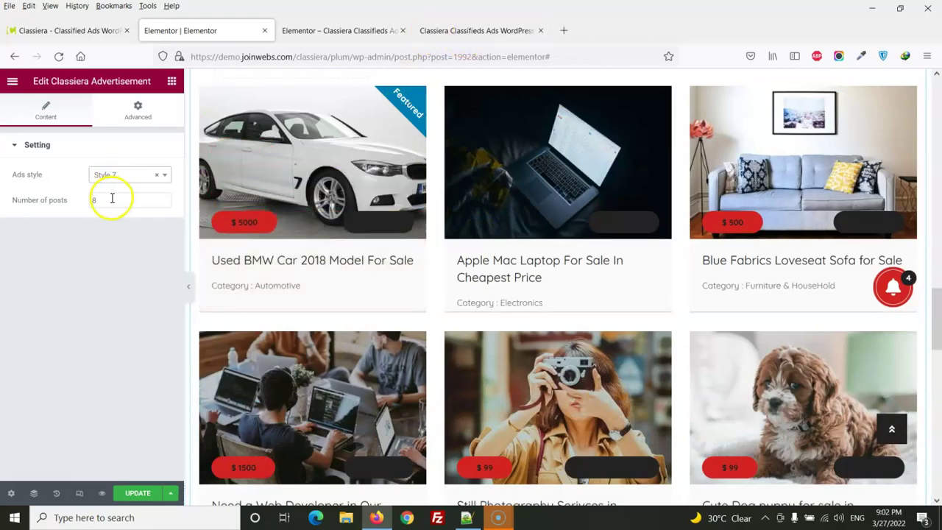
# Set the advertisement widget's ads style to Style 5 and compare its listings with the demo page.
pyautogui.click(120, 176)
pyautogui.click(110, 264)
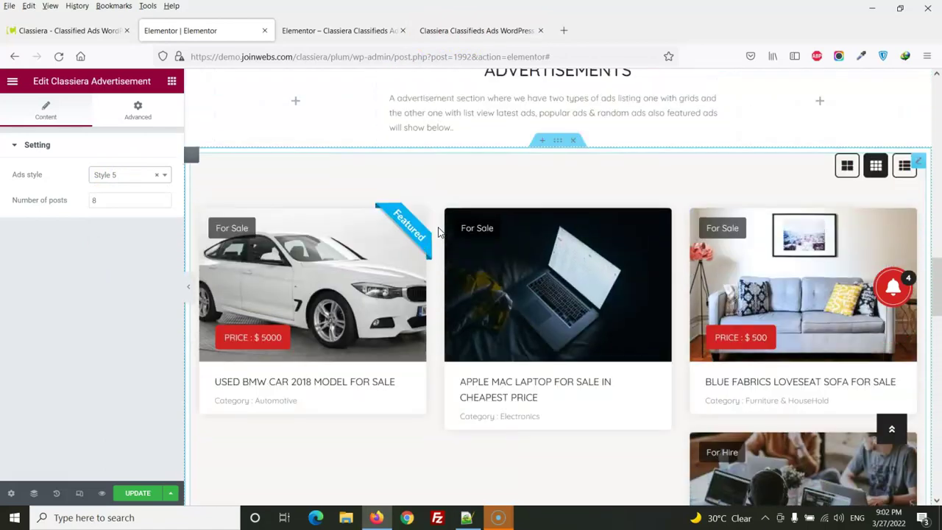
pyautogui.click(326, 269)
pyautogui.click(552, 274)
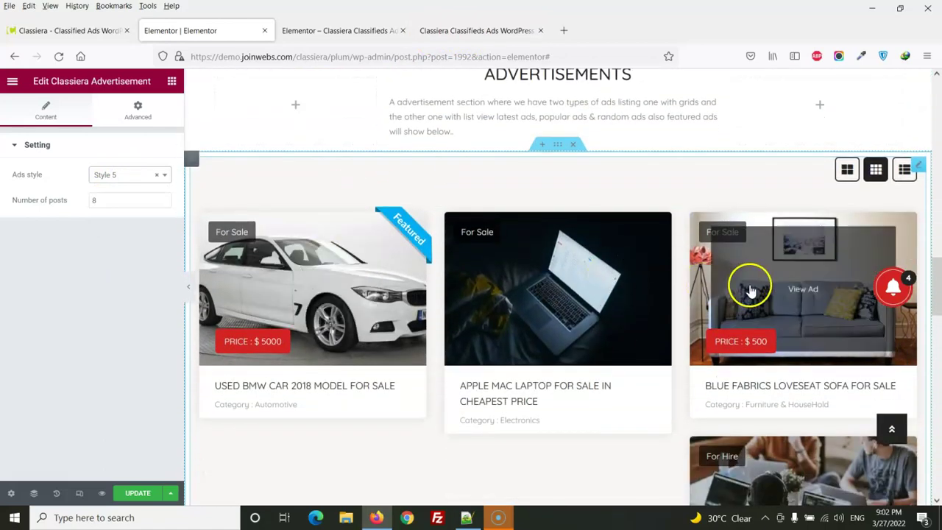
pyautogui.click(483, 32)
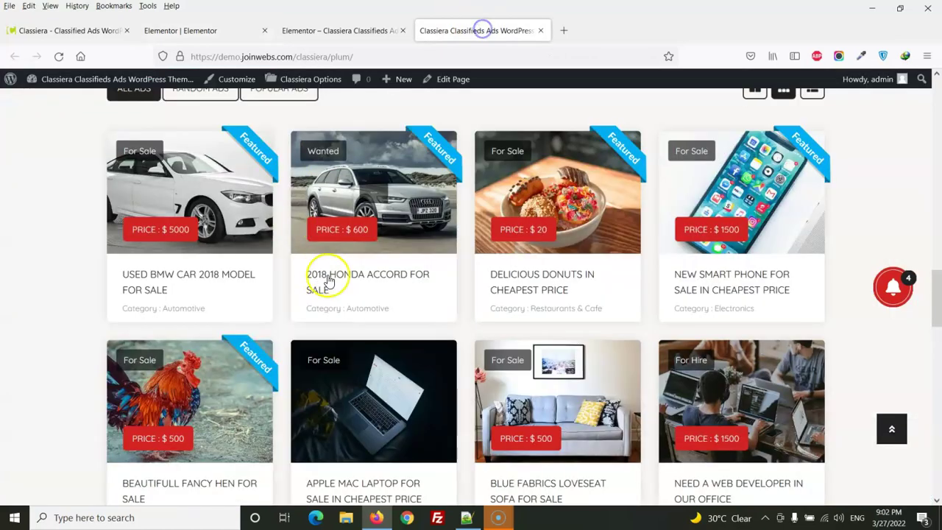
pyautogui.click(193, 30)
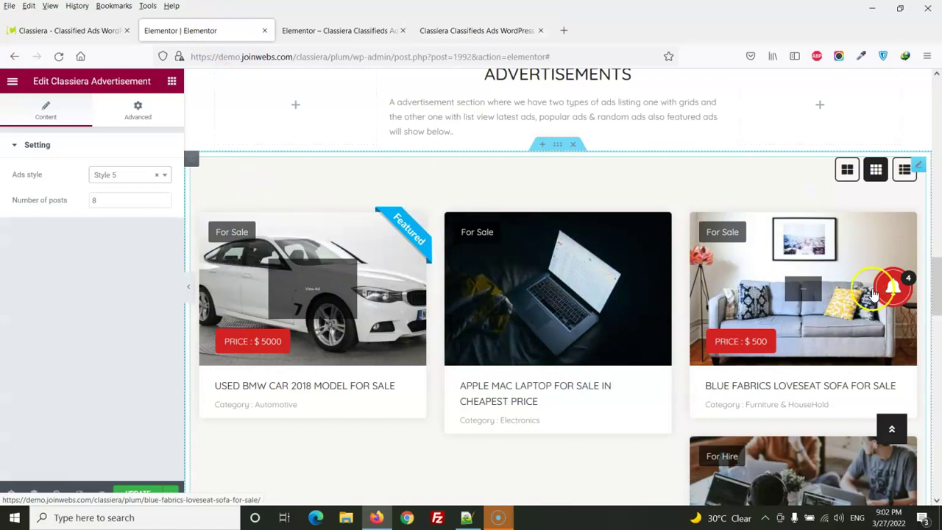
# Check the demo's ADS LOCATIONS section, and add a three-column section with a wide middle column below the advertisement listings.
pyautogui.click(465, 16)
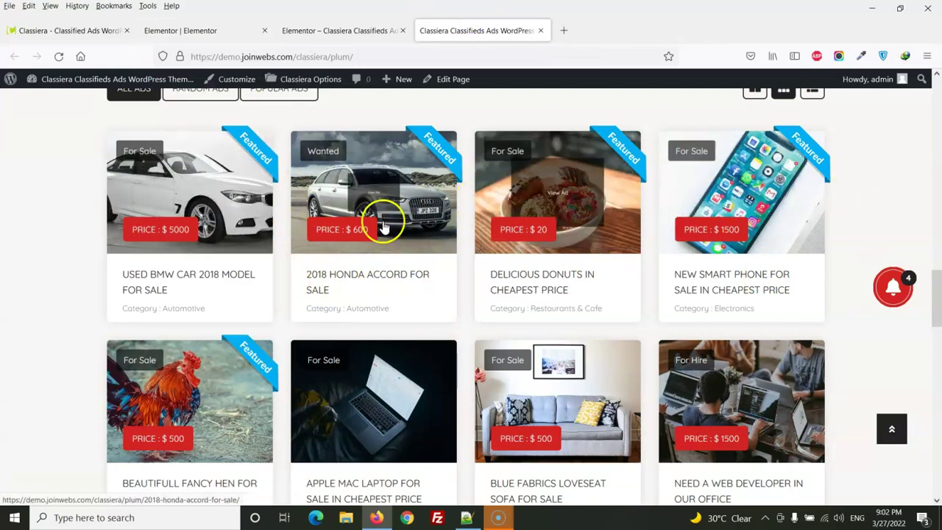
pyautogui.scroll(-8, 381, 228)
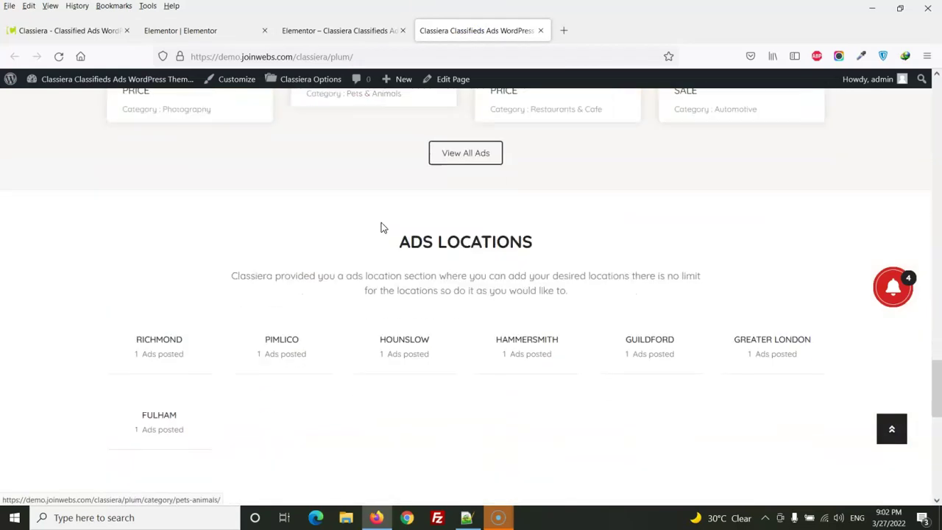
pyautogui.scroll(2, 382, 225)
pyautogui.scroll(-2, 383, 221)
pyautogui.moveTo(395, 177); pyautogui.dragTo(633, 173)
pyautogui.click(221, 29)
pyautogui.scroll(-5, 464, 233)
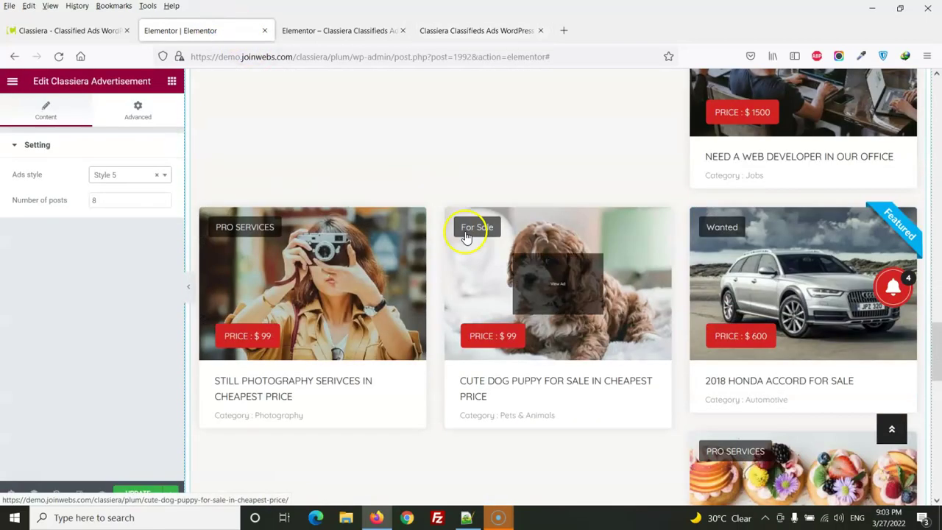
pyautogui.scroll(-9, 466, 236)
pyautogui.scroll(1, 543, 171)
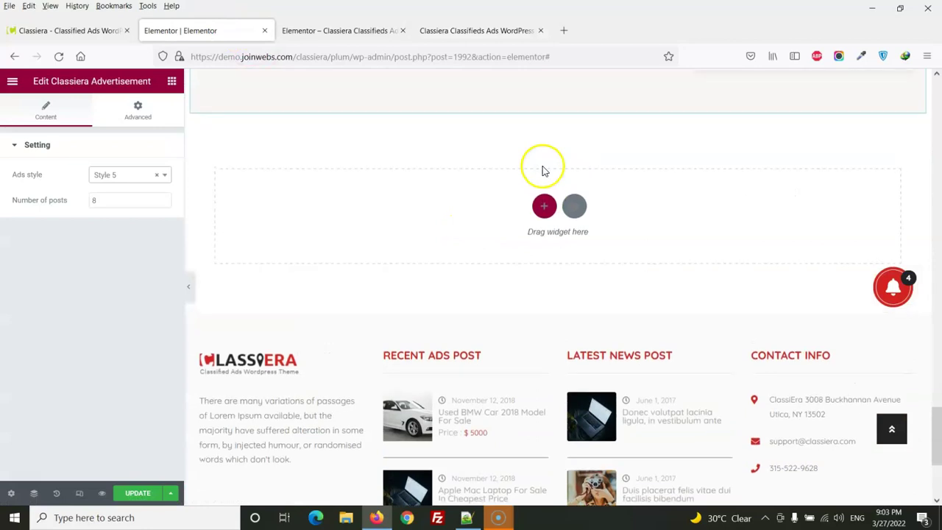
pyautogui.click(545, 203)
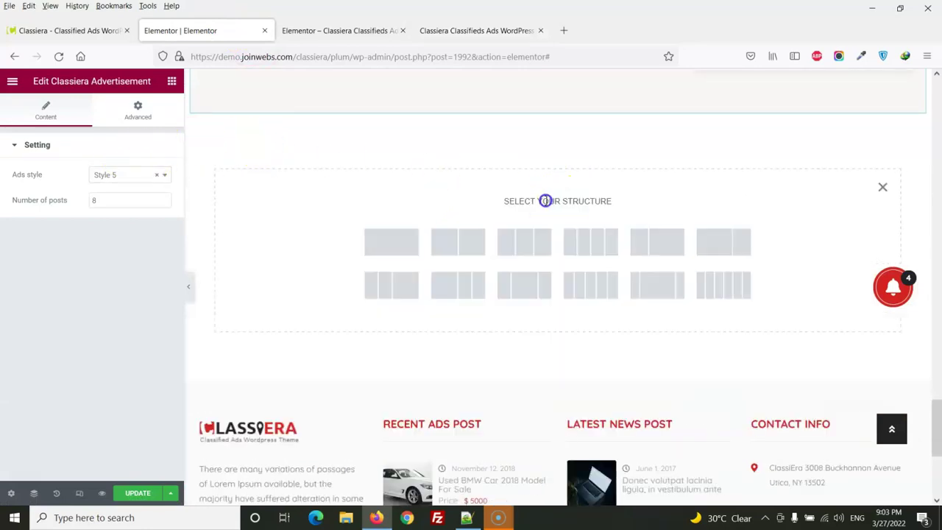
pyautogui.click(526, 281)
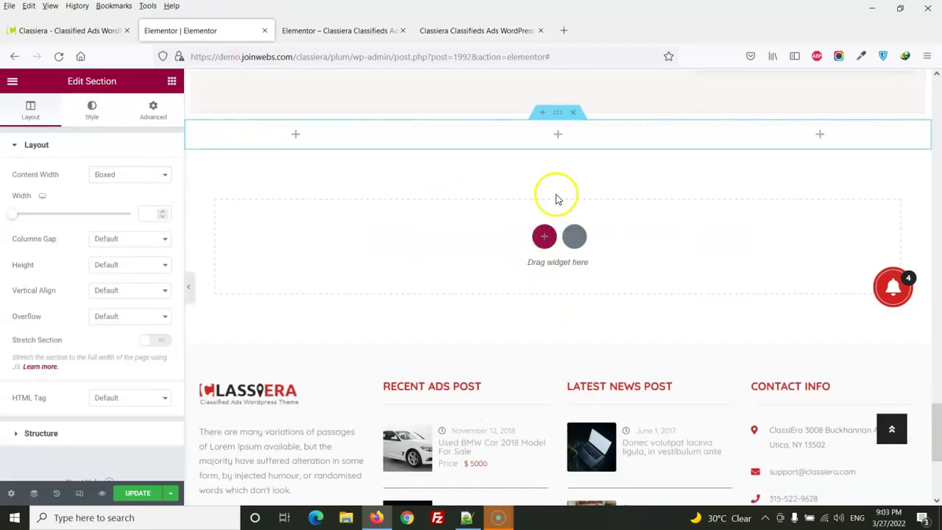
# Add a Heading widget to the new section's middle column and title it "Ads Locations", matching the demo page's section heading.
pyautogui.click(171, 82)
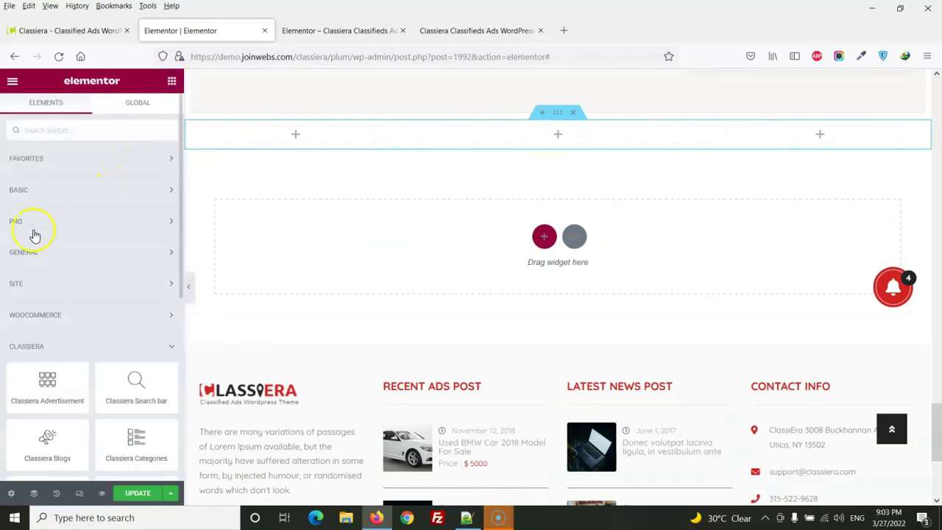
pyautogui.click(100, 190)
pyautogui.moveTo(133, 228); pyautogui.dragTo(542, 136)
pyautogui.click(468, 519)
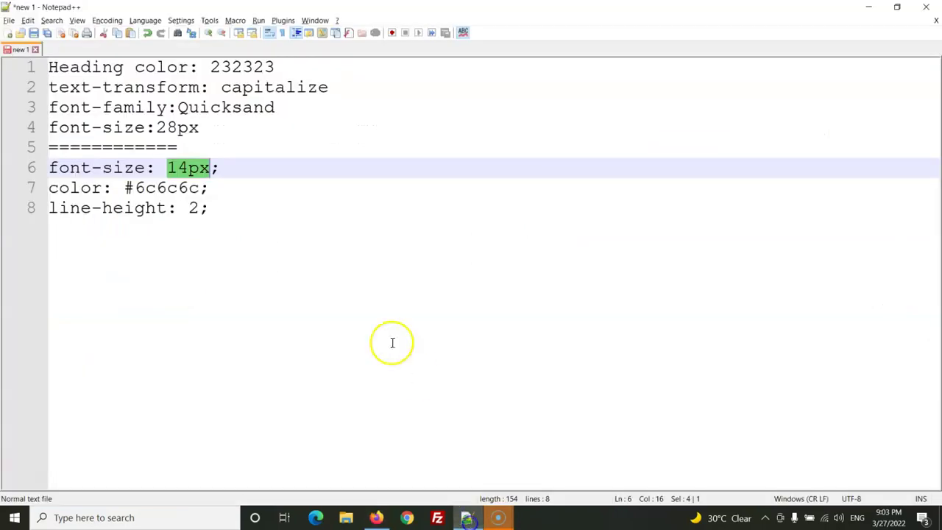
pyautogui.hotkey('alt', 'Tab')
pyautogui.click(471, 31)
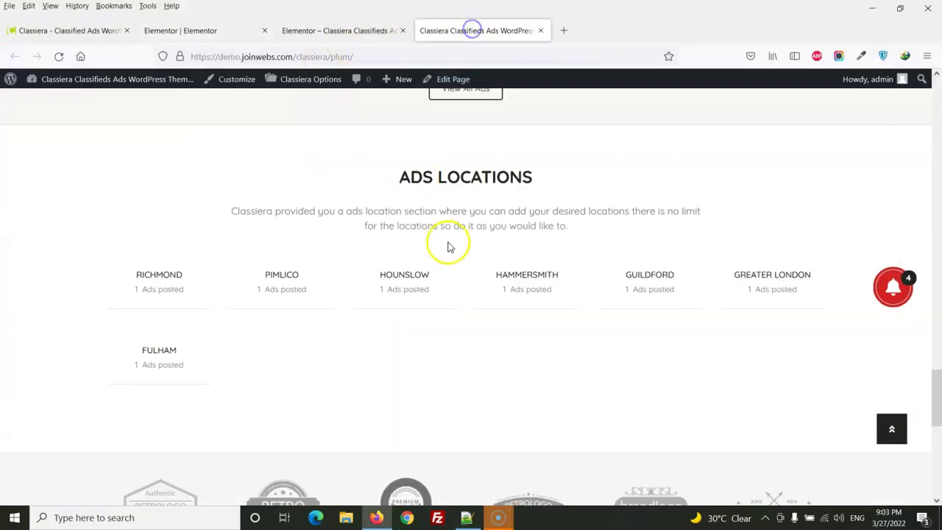
pyautogui.moveTo(396, 181); pyautogui.dragTo(538, 172)
pyautogui.click(221, 31)
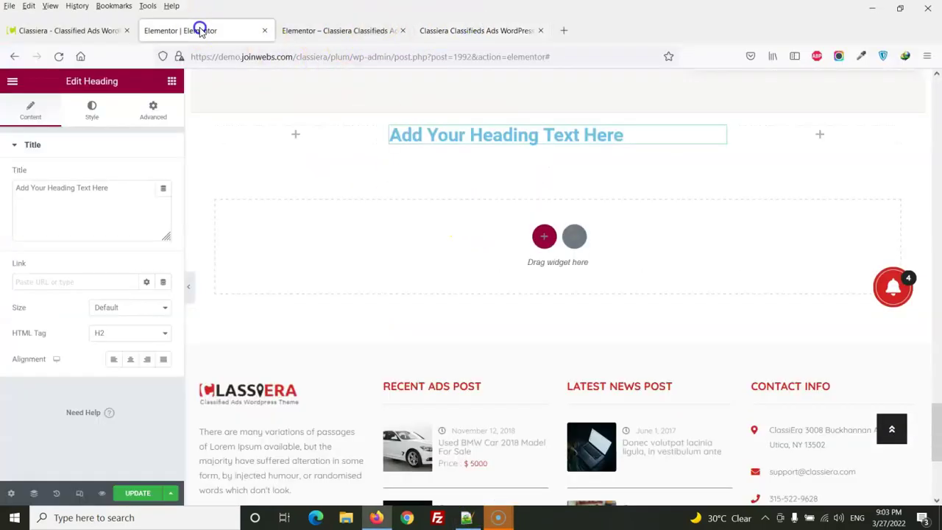
pyautogui.click(123, 205)
pyautogui.write('Ads Locations')
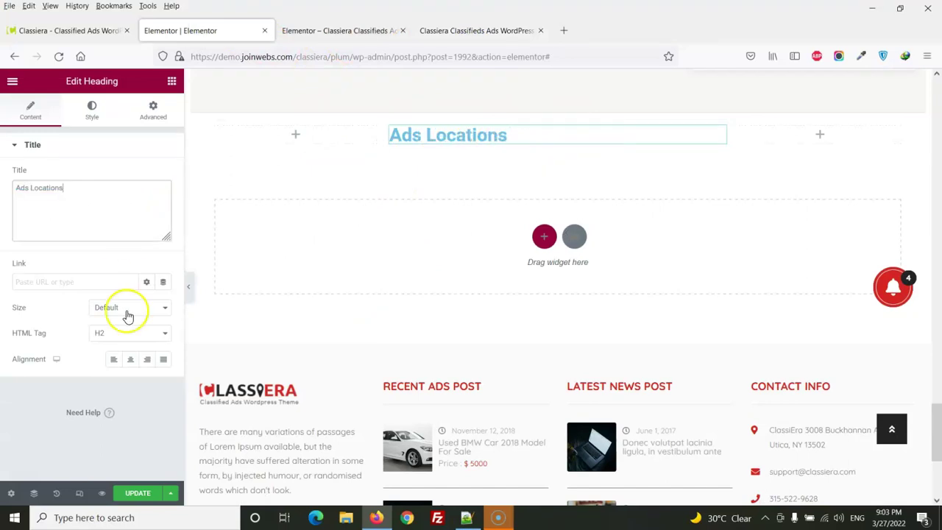
# Center-align the Ads Locations heading and change its HTML tag to a smaller heading level.
pyautogui.click(132, 359)
pyautogui.click(135, 331)
pyautogui.click(105, 378)
# Set the Ads Locations heading's text color to #232323.
pyautogui.click(92, 112)
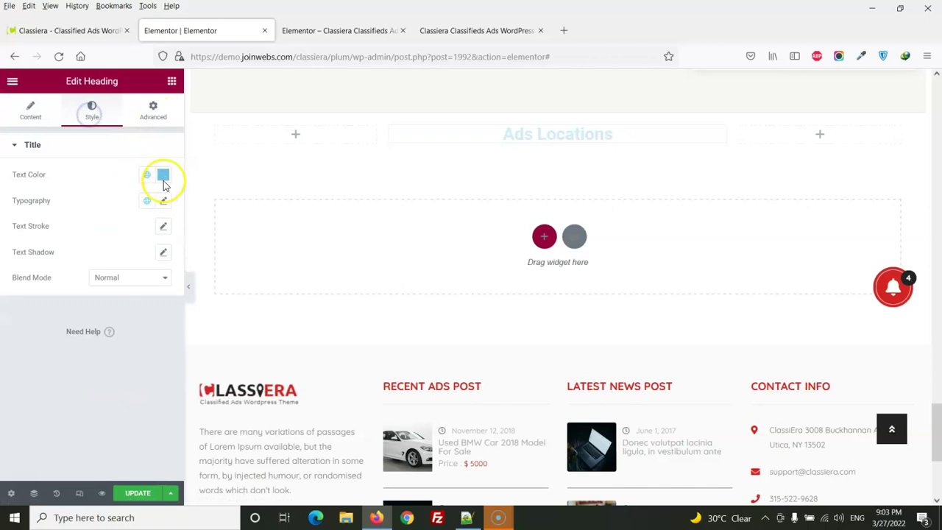
pyautogui.click(164, 177)
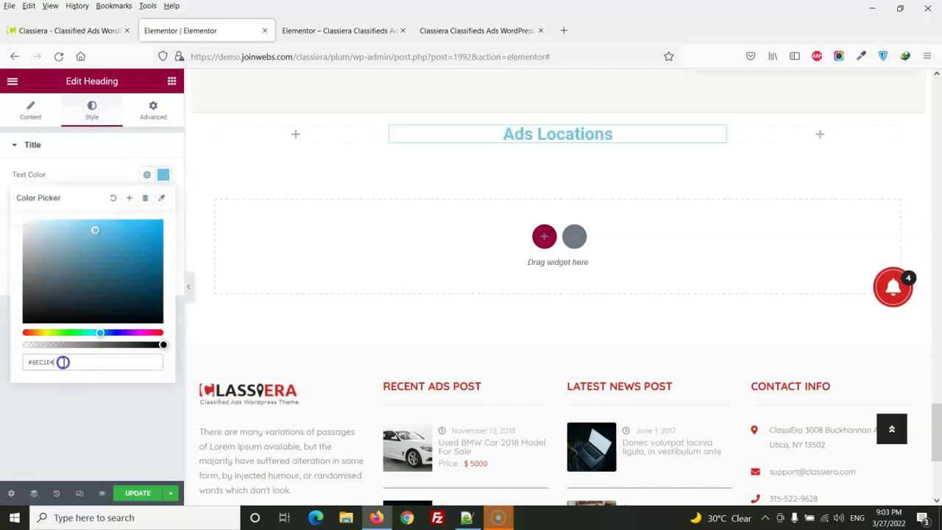
pyautogui.write('#232323')
pyautogui.click(112, 200)
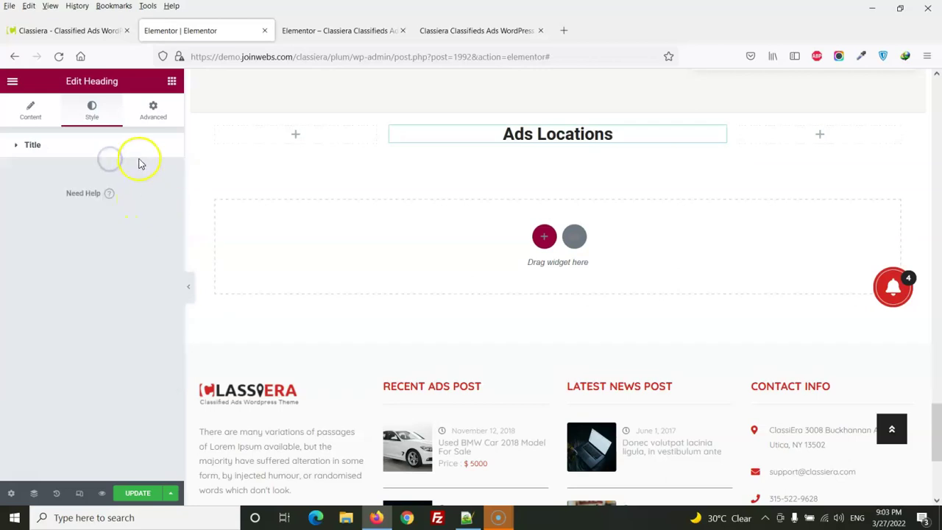
# Set the Ads Locations heading's font family to Quicksand in its typography settings.
pyautogui.click(162, 201)
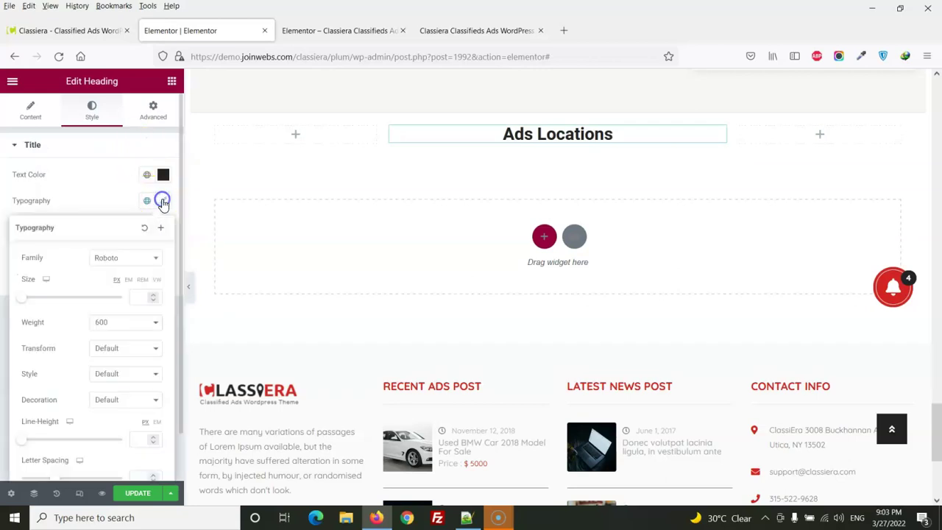
pyautogui.click(125, 258)
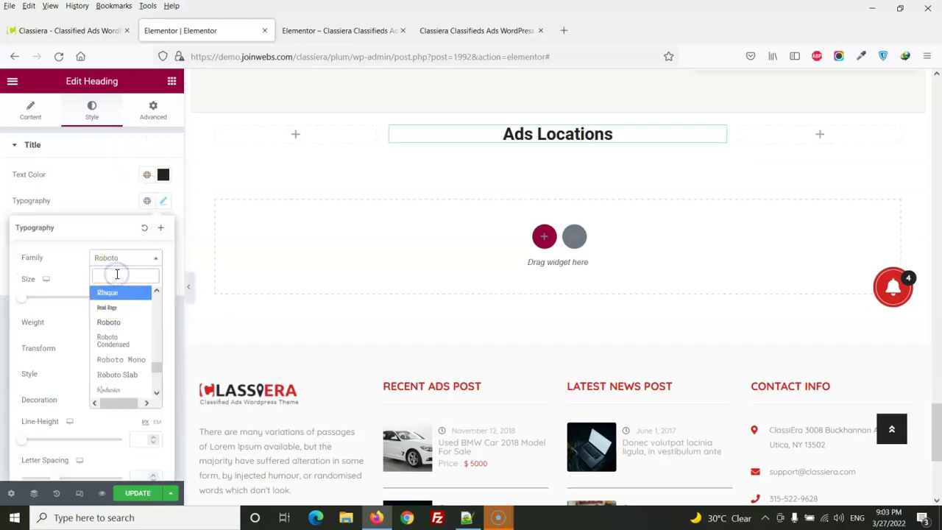
pyautogui.write('quick')
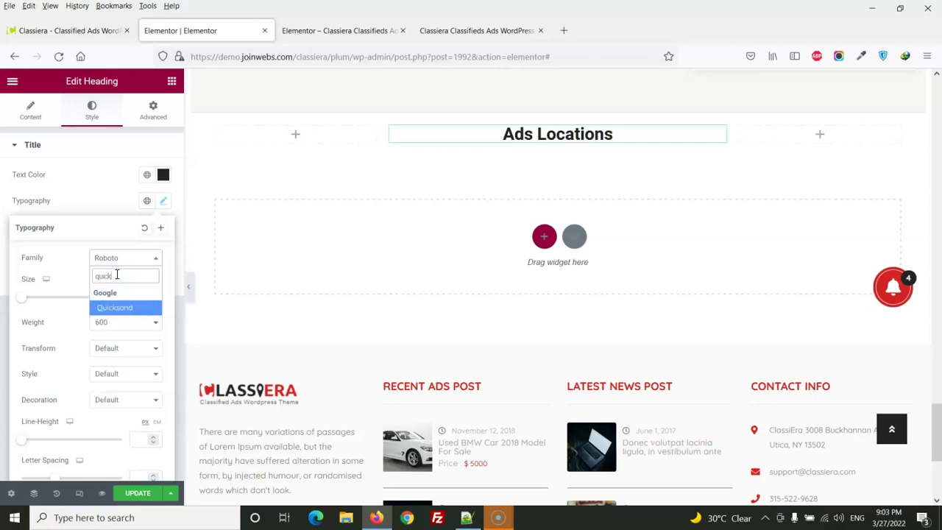
pyautogui.click(109, 309)
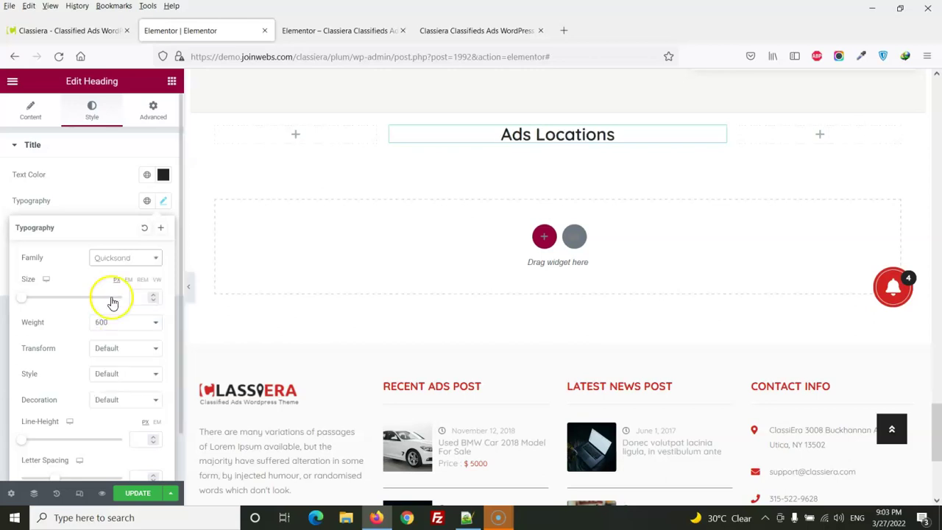
# Check the letter case of the demo page's section heading and set the Ads Locations heading's text transform to Uppercase.
pyautogui.click(477, 30)
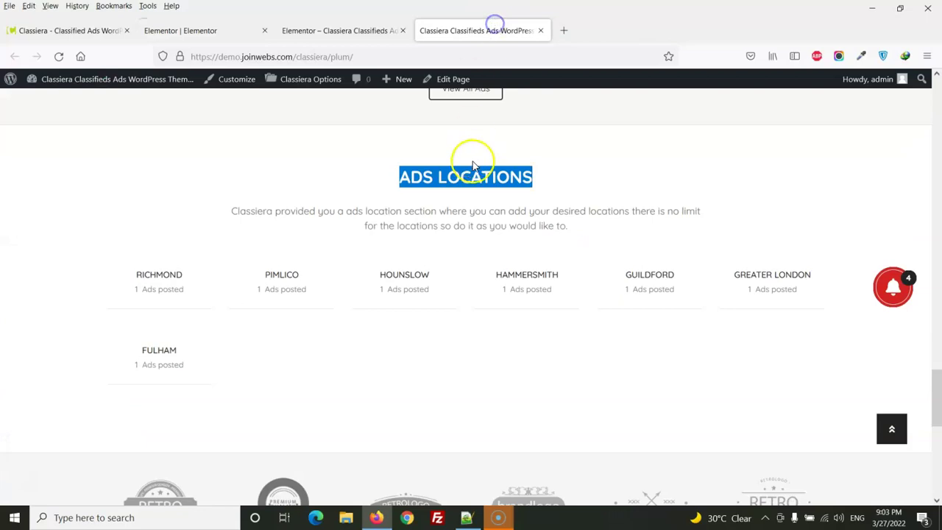
pyautogui.click(218, 30)
pyautogui.click(127, 352)
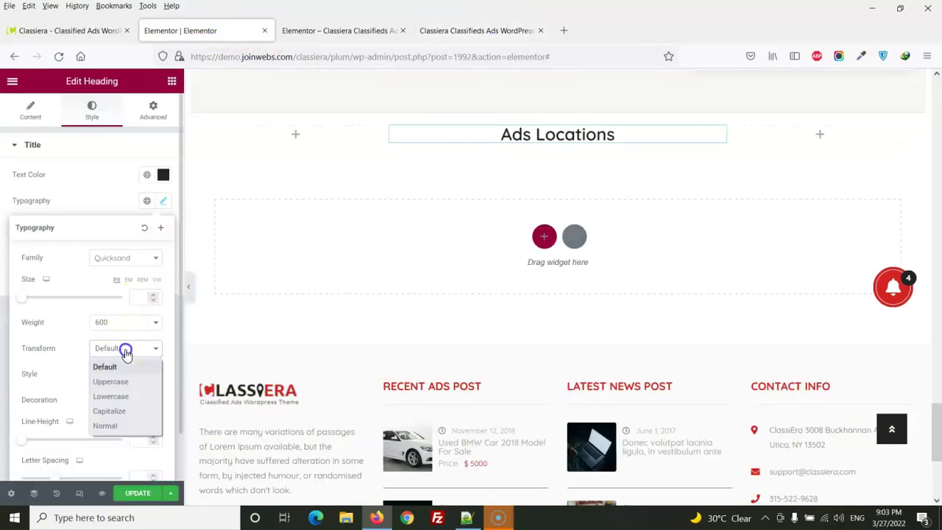
pyautogui.click(124, 381)
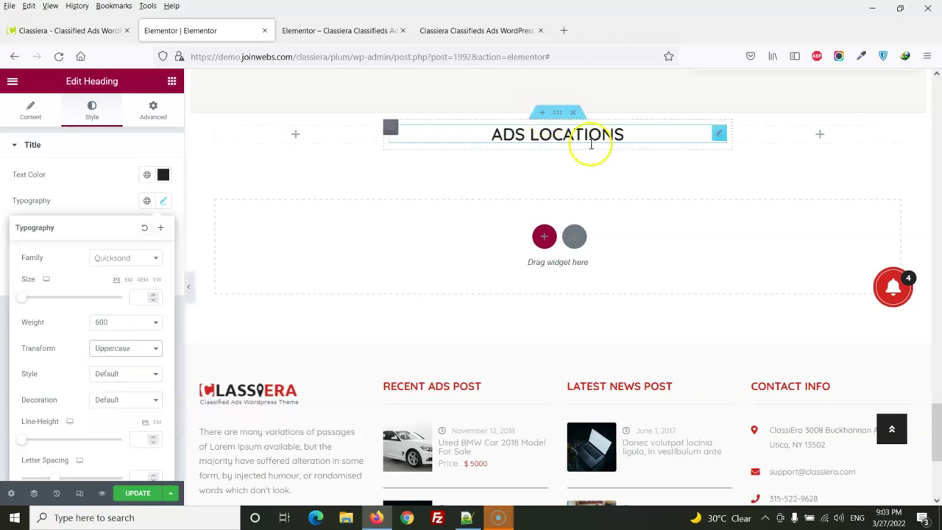
# Copy the description paragraph under the ADS LOCATIONS heading on the demo page.
pyautogui.click(449, 30)
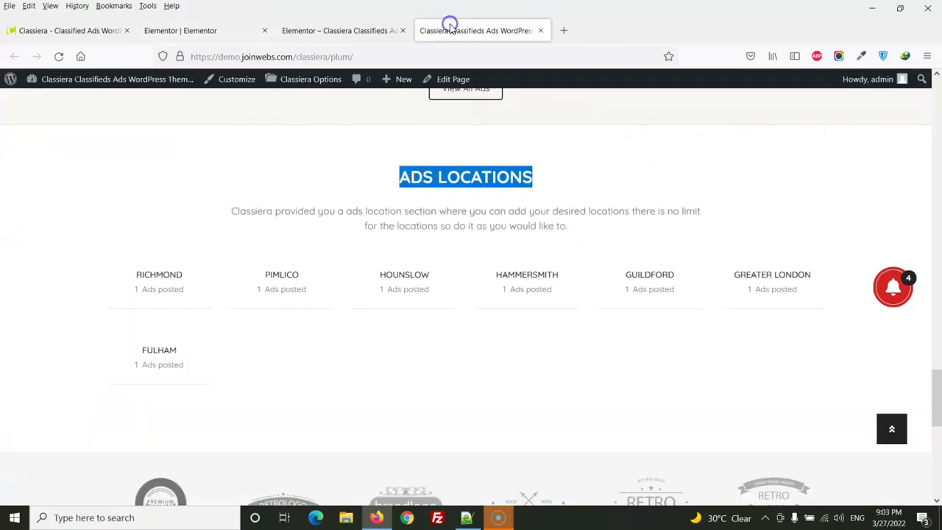
pyautogui.click(330, 204)
pyautogui.moveTo(230, 211); pyautogui.dragTo(565, 228)
pyautogui.hotkey('ctrl', 'c')
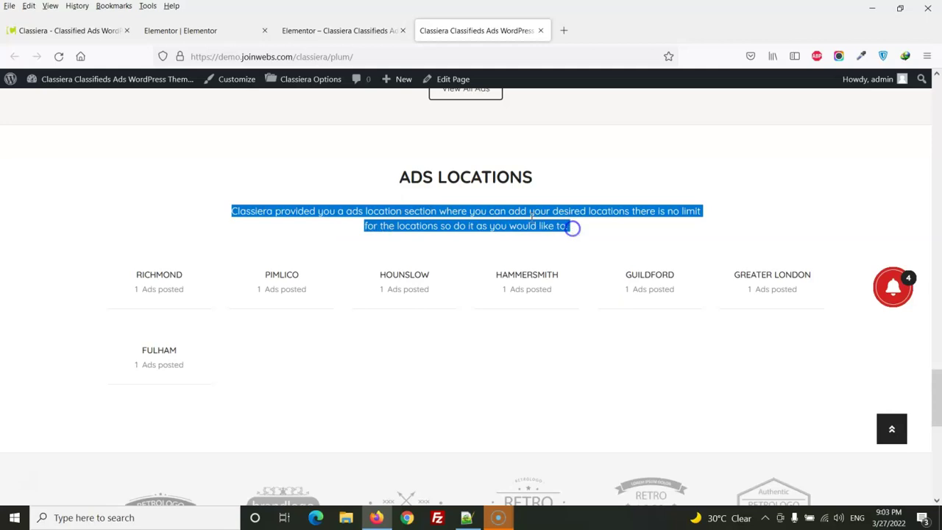
# Add a Text Editor widget below the Ads Locations heading and replace its placeholder text with the copied description.
pyautogui.click(217, 31)
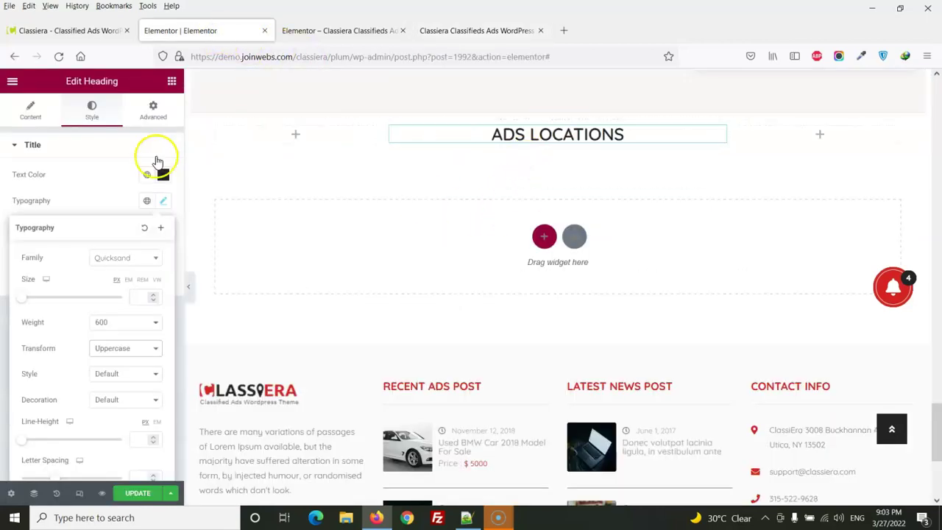
pyautogui.click(171, 81)
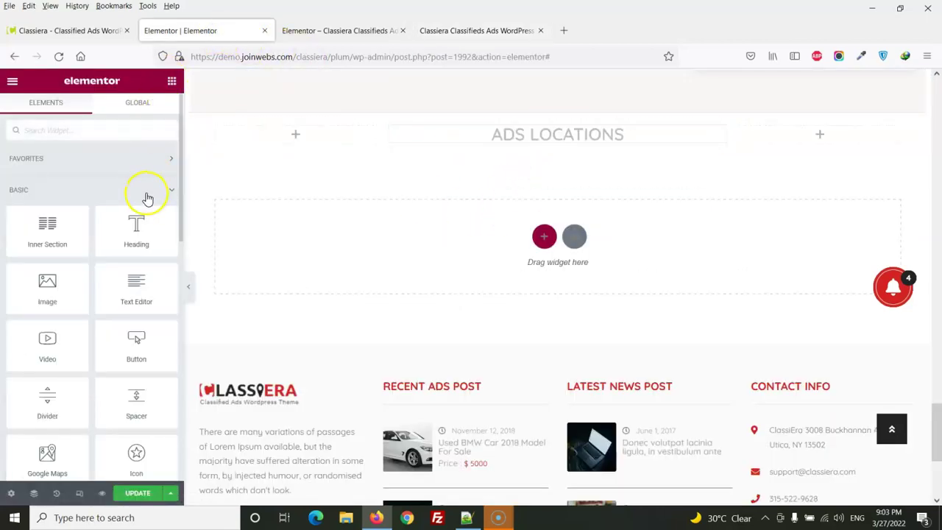
pyautogui.moveTo(136, 292); pyautogui.dragTo(563, 138)
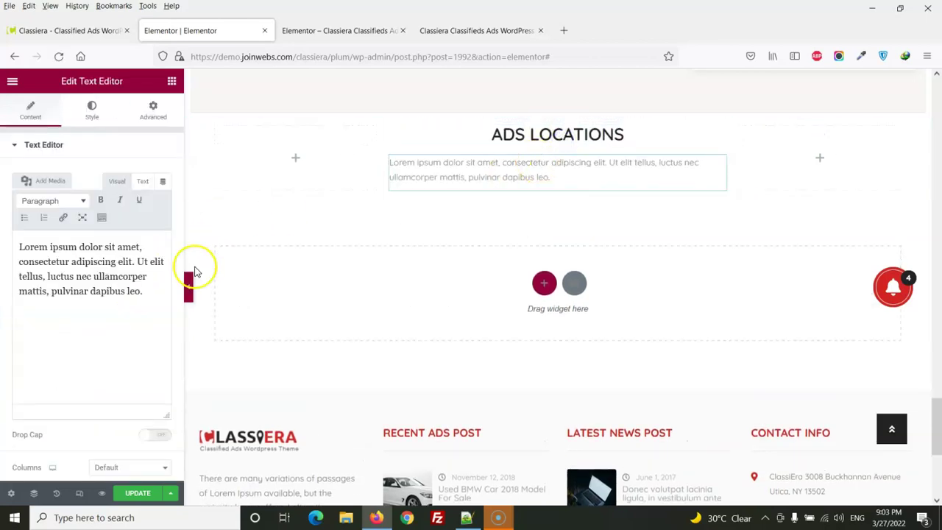
pyautogui.tripleClick(149, 285)
pyautogui.hotkey('ctrl', 'v')
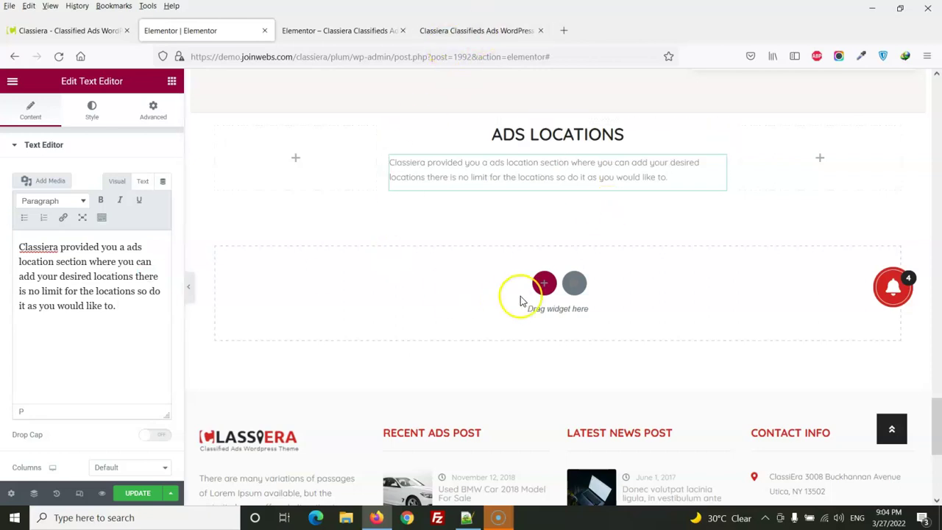
# Add a single-column section below the Ads Locations text and set its content width to Full Width.
pyautogui.click(545, 282)
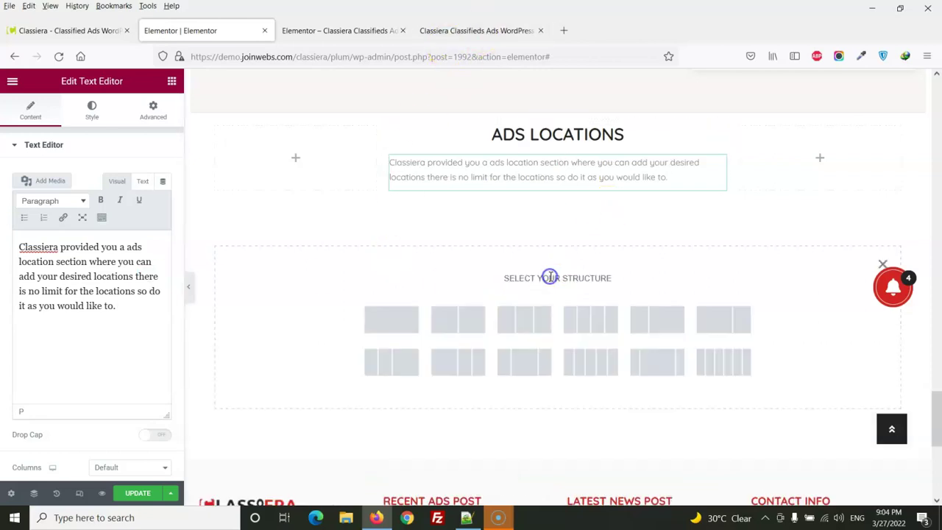
pyautogui.click(400, 318)
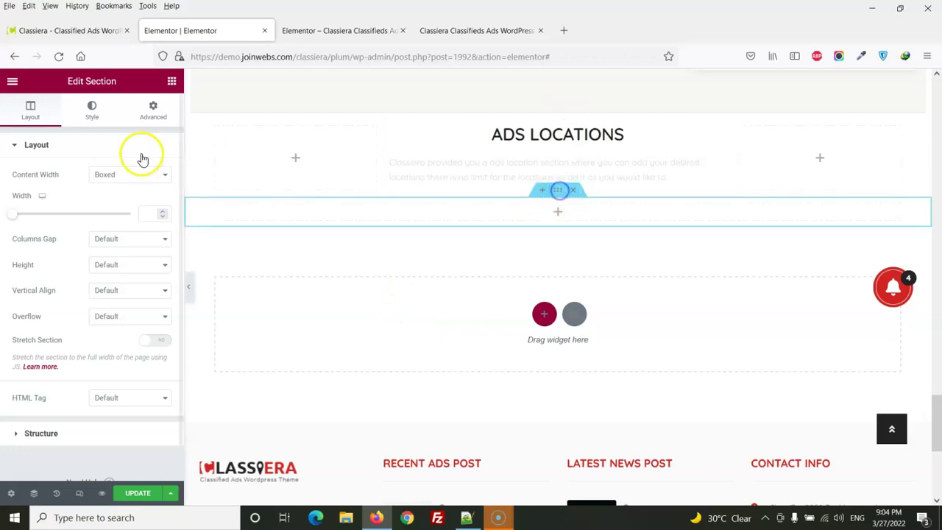
pyautogui.click(128, 179)
pyautogui.click(111, 208)
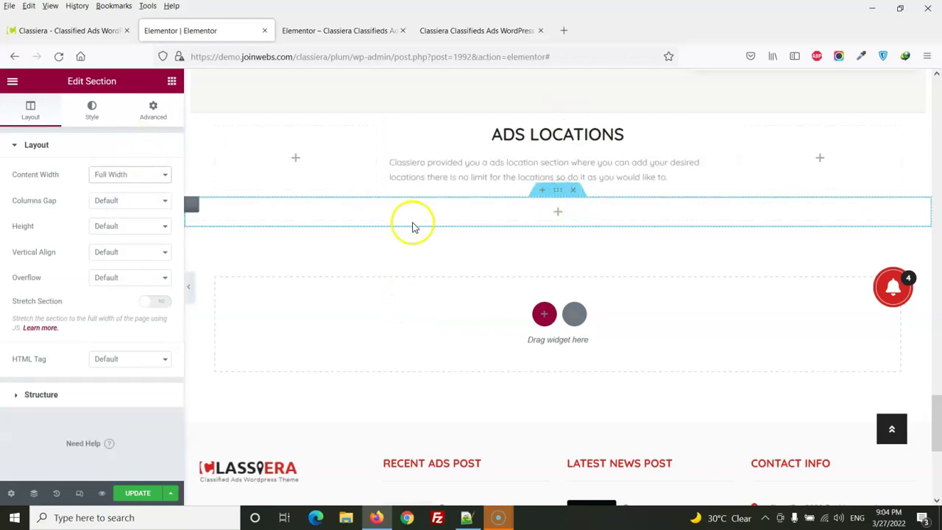
# Place the Classiera Locations widget in the new full-width section.
pyautogui.click(171, 82)
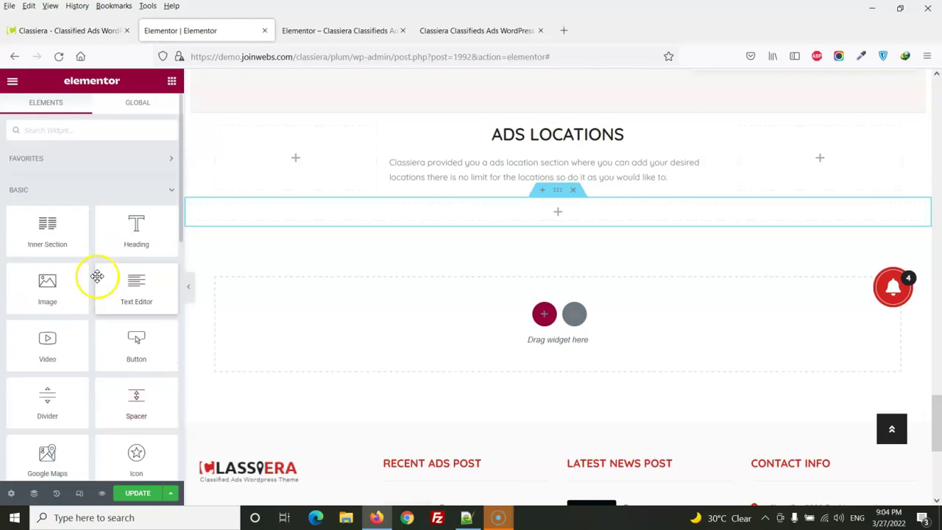
pyautogui.click(169, 190)
pyautogui.scroll(-3, 93, 300)
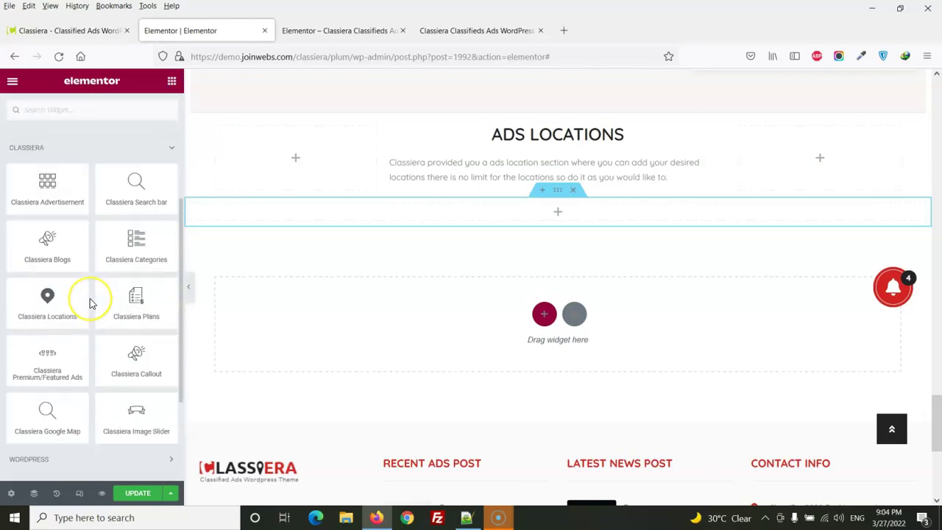
pyautogui.scroll(-2, 91, 303)
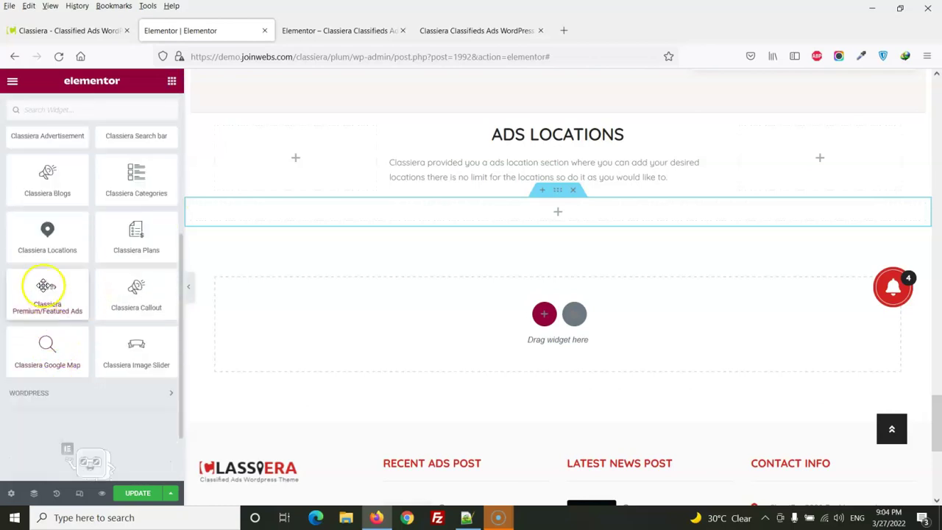
pyautogui.moveTo(47, 244); pyautogui.dragTo(532, 213)
# Try Style 2 as the locations widget's categories style and compare its layout with the demo page.
pyautogui.click(128, 176)
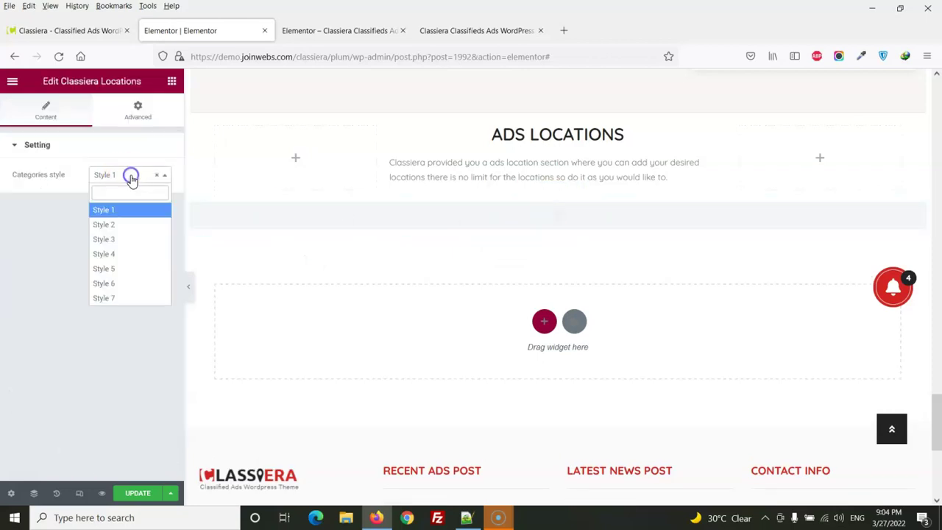
pyautogui.click(111, 223)
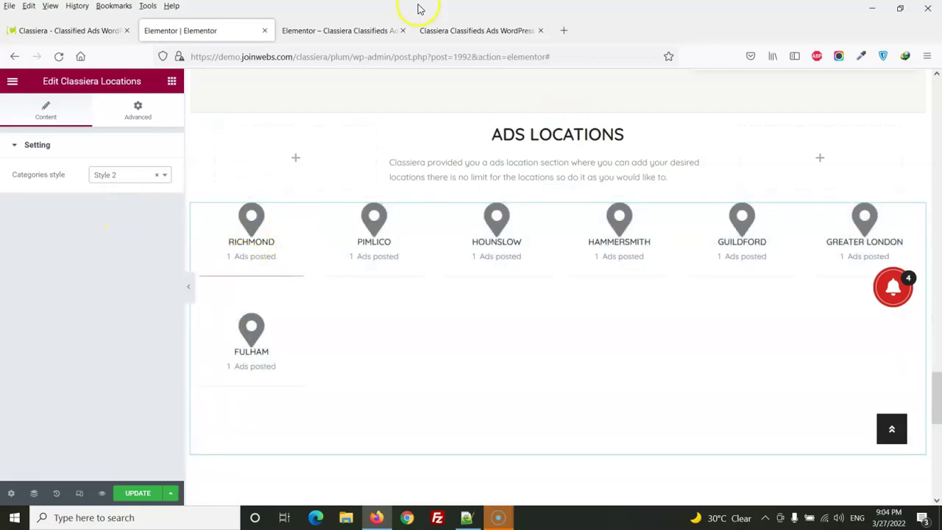
pyautogui.click(470, 28)
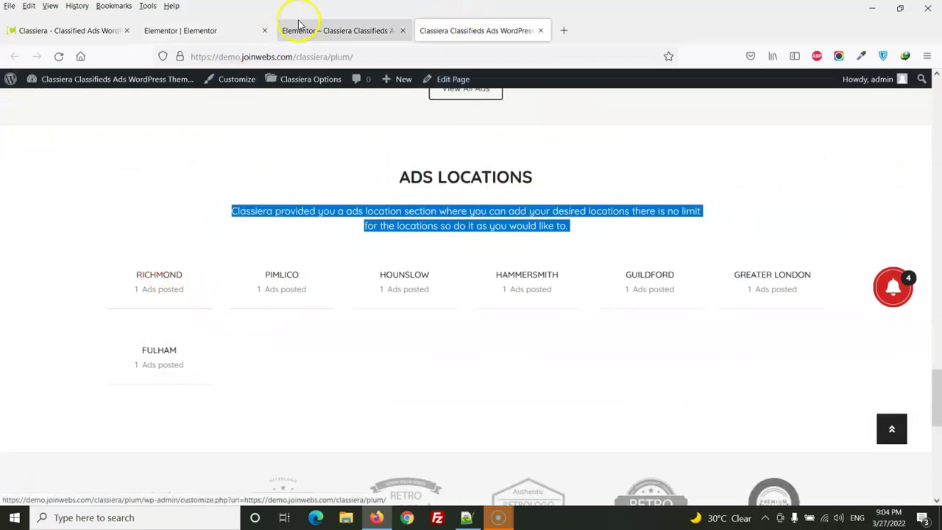
pyautogui.click(225, 30)
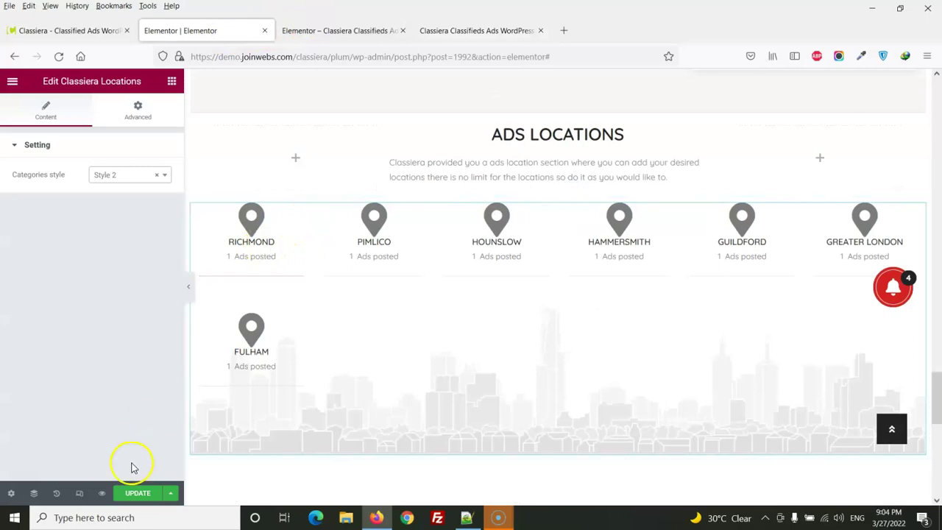
pyautogui.scroll(-3, 515, 258)
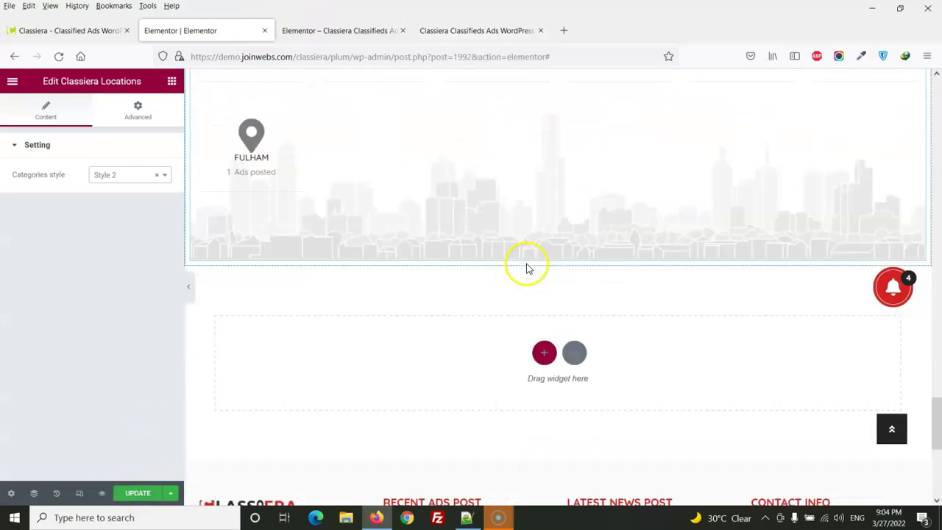
pyautogui.click(480, 30)
pyautogui.scroll(-3, 451, 309)
pyautogui.scroll(2, 448, 311)
pyautogui.click(228, 29)
# Set the locations widget's categories style to Style 3 and check the resulting layout.
pyautogui.click(147, 177)
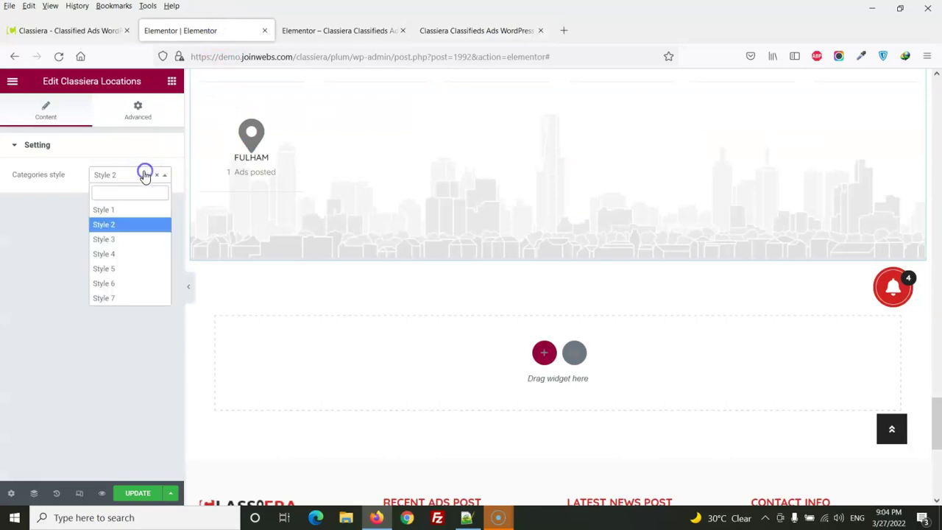
pyautogui.click(112, 236)
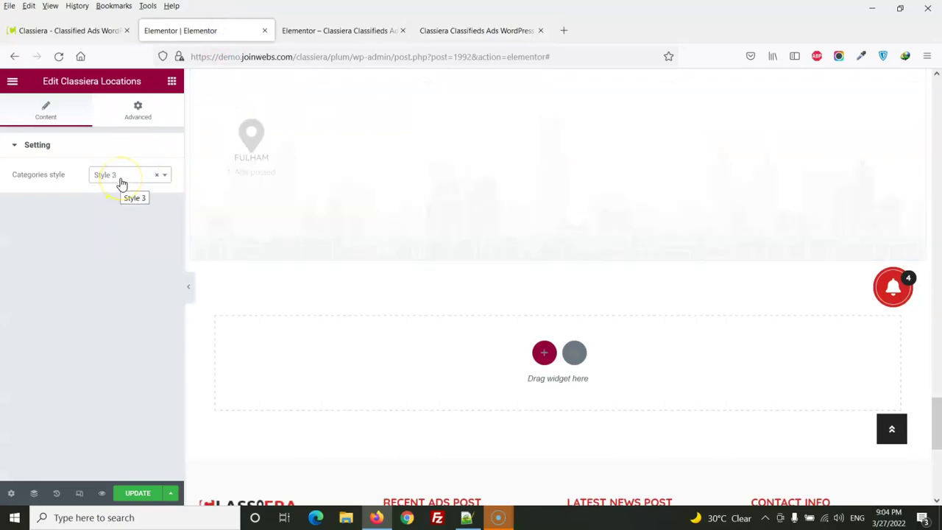
pyautogui.scroll(3, 234, 177)
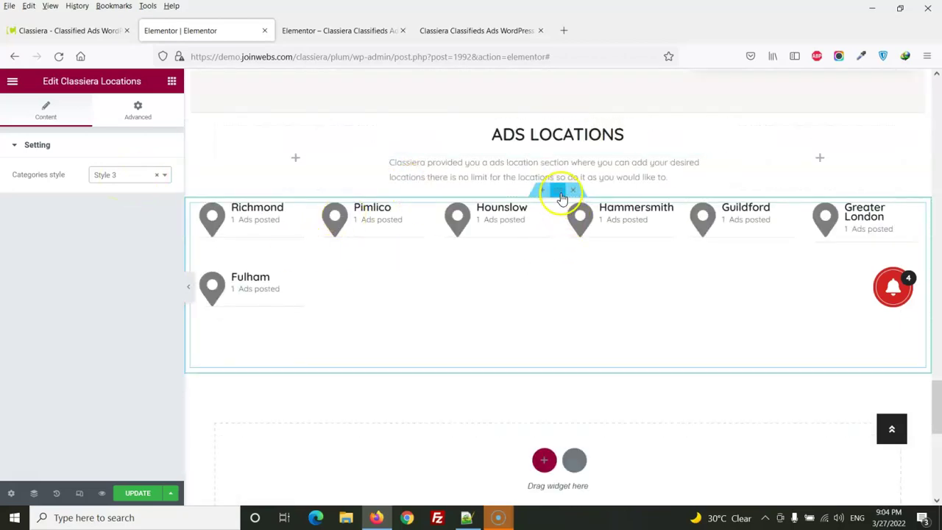
# Save the page changes in Elementor and reload the live Elementor page.
pyautogui.click(142, 495)
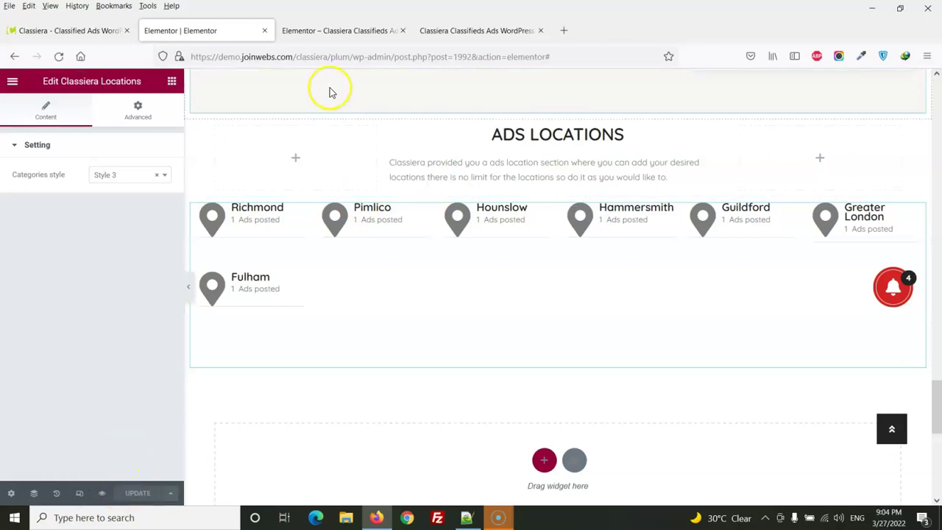
pyautogui.click(349, 30)
pyautogui.click(397, 52)
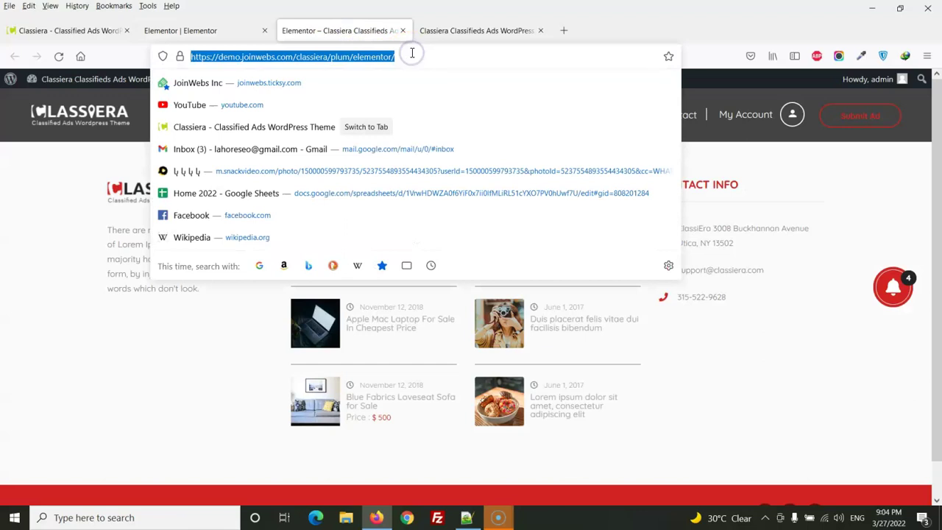
pyautogui.press('Return')
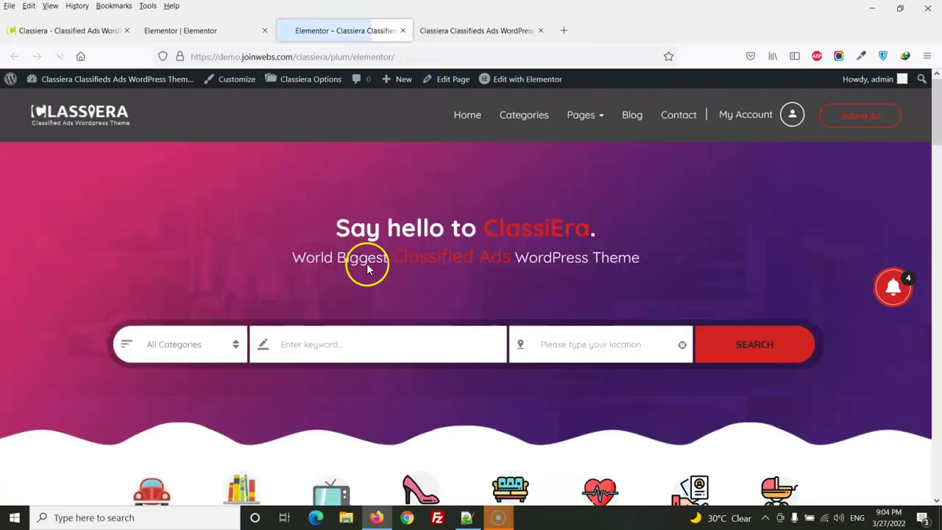
# Examine the live Elementor page's sections, from the search banner through Ads Locations to the footer.
pyautogui.scroll(-5, 449, 244)
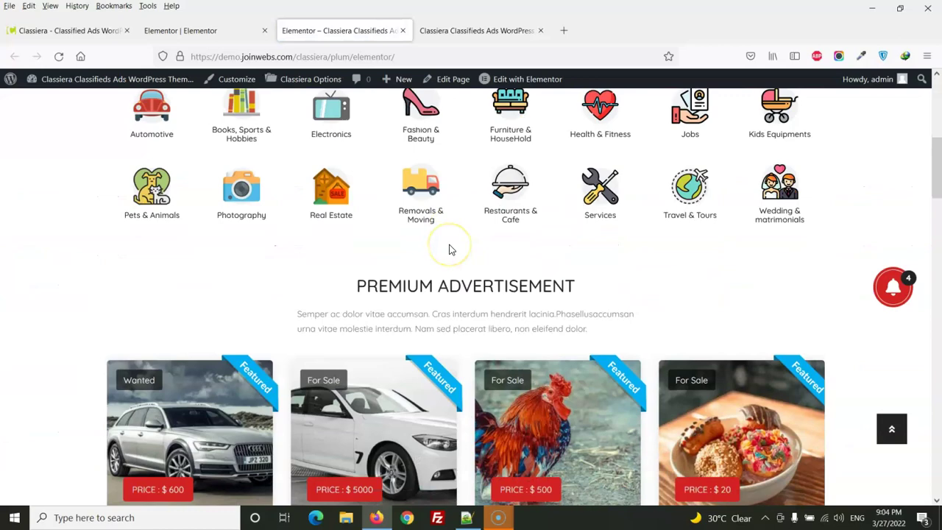
pyautogui.scroll(5, 449, 244)
pyautogui.scroll(-3, 449, 244)
pyautogui.scroll(-15, 450, 250)
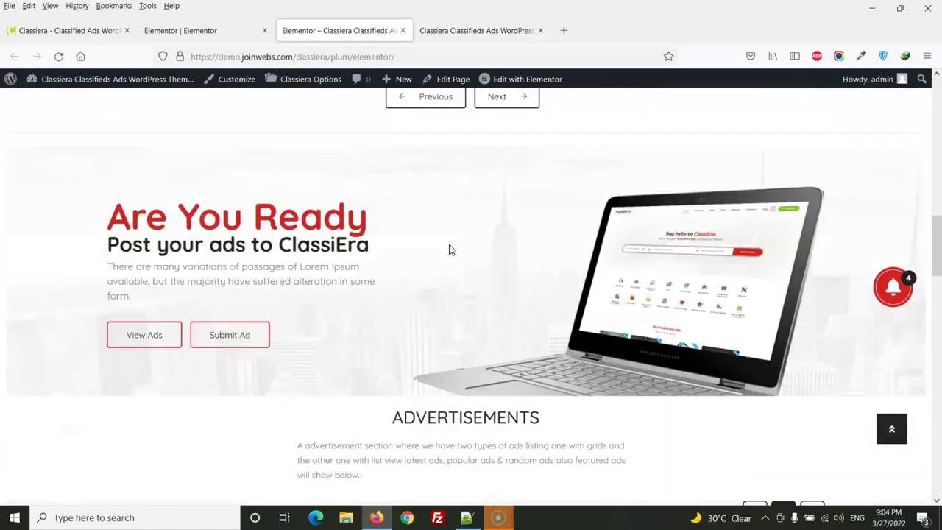
pyautogui.scroll(-10, 448, 250)
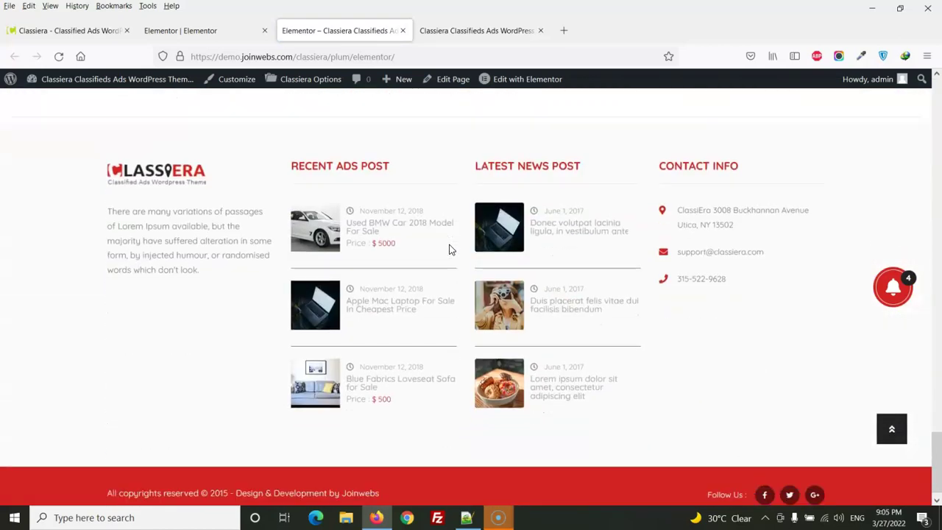
pyautogui.scroll(7, 420, 296)
pyautogui.scroll(1, 338, 254)
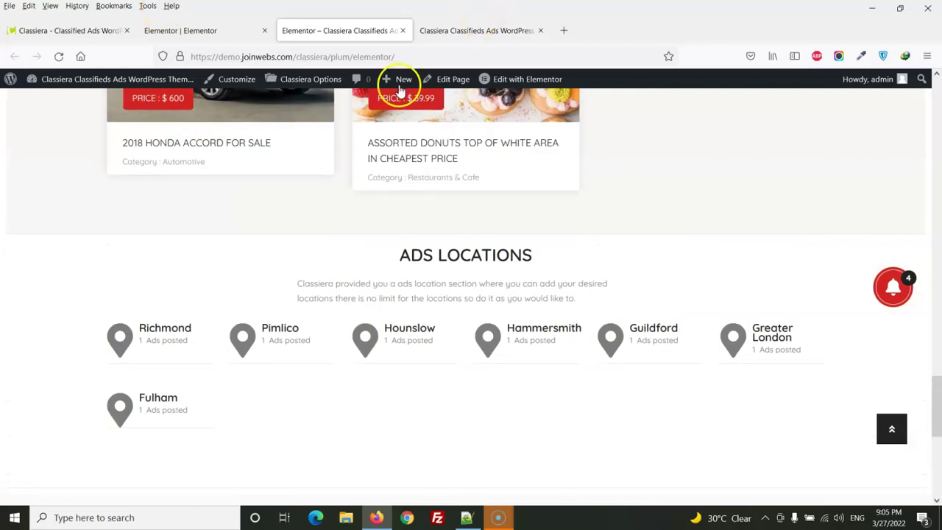
pyautogui.scroll(7, 399, 88)
# Set the site's static homepage to the Elementor page in the WordPress Reading settings and save the changes.
pyautogui.click(459, 27)
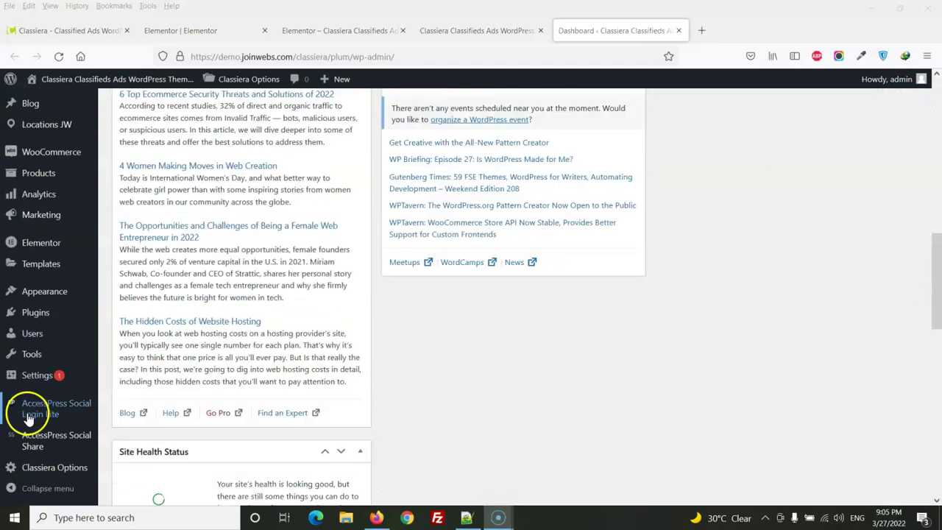
pyautogui.moveTo(44, 379)
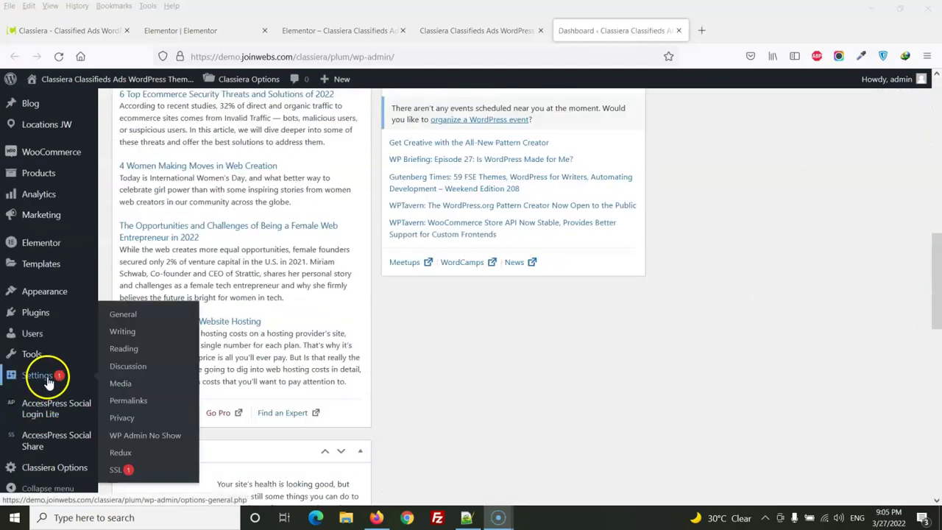
pyautogui.click(132, 349)
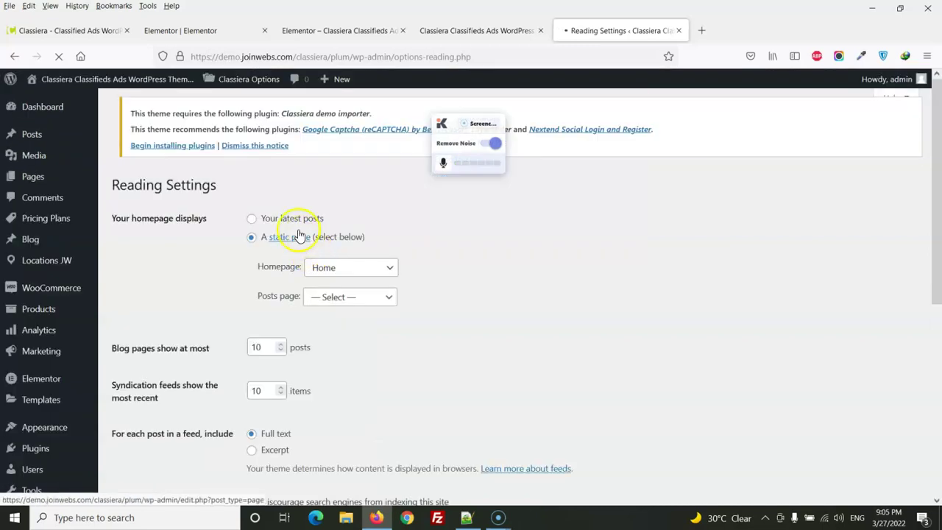
pyautogui.scroll(-2, 300, 234)
pyautogui.click(350, 205)
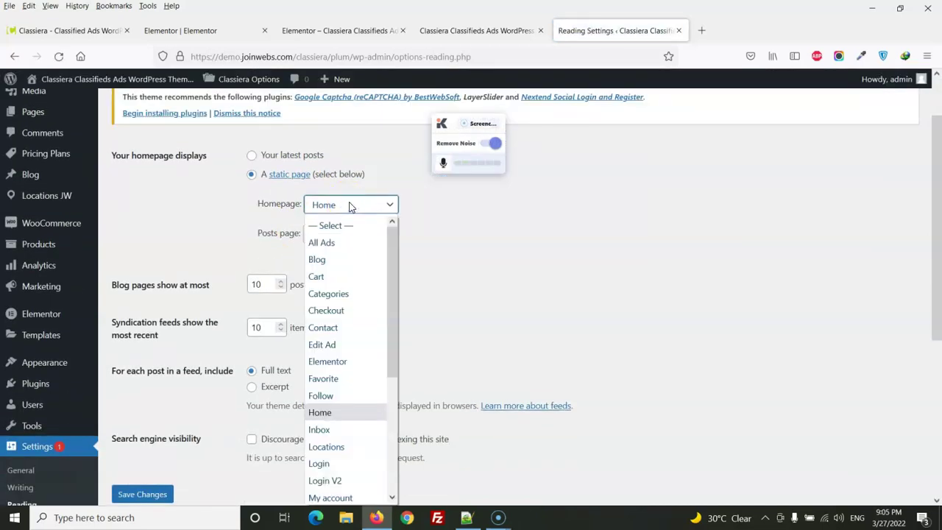
pyautogui.click(342, 361)
pyautogui.scroll(-3, 447, 292)
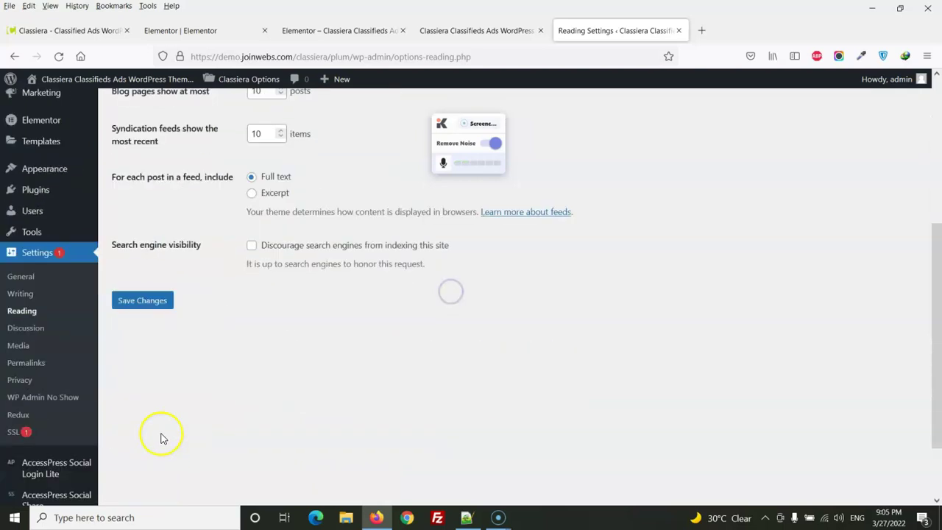
pyautogui.click(147, 299)
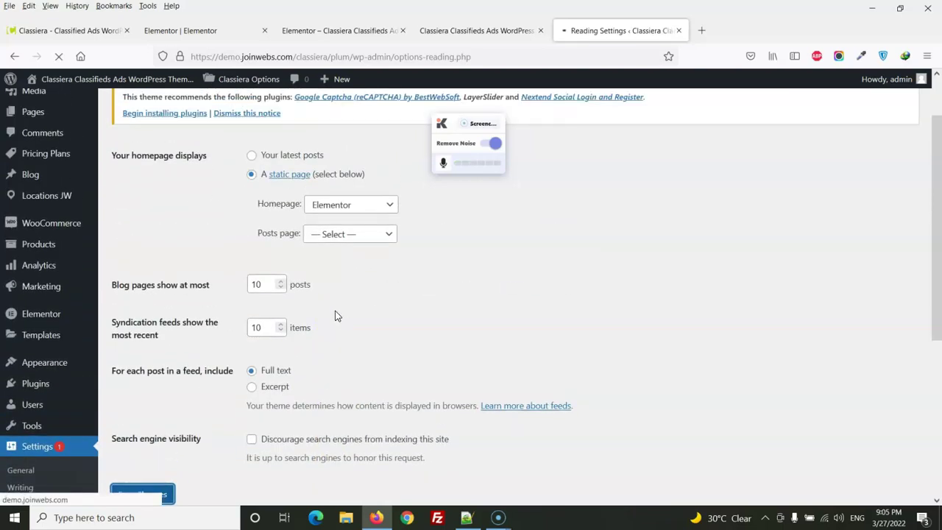
# Load the site's root address, demo.joinwebs.com/classiera/plum/, to open the new homepage.
pyautogui.click(340, 31)
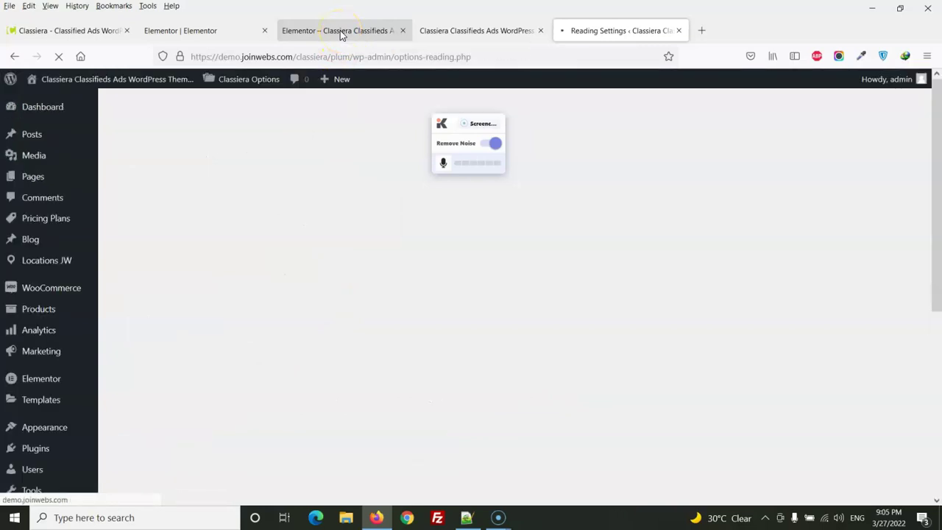
pyautogui.click(417, 57)
pyautogui.click(416, 56)
pyautogui.press('Return')
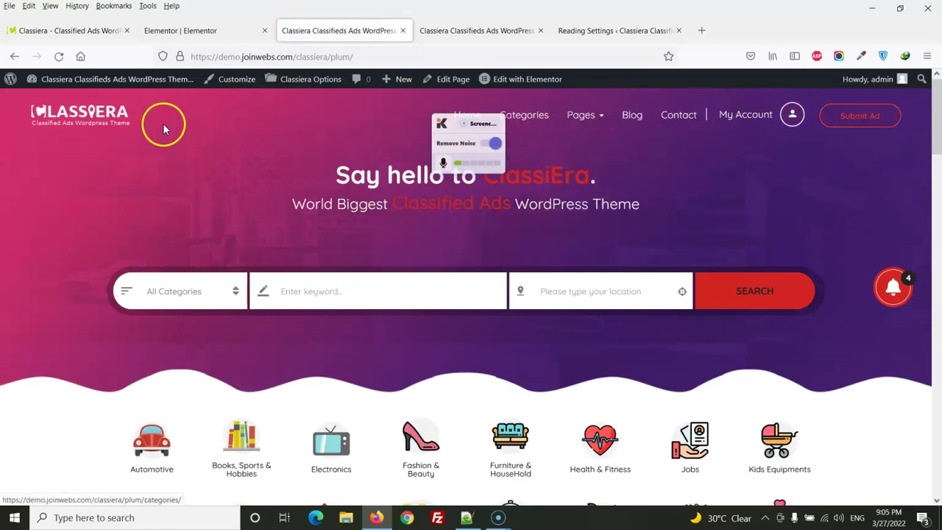
# Examine the homepage's sections down to Ads Locations and check the layout of the Advertisements description text.
pyautogui.scroll(-2, 378, 255)
pyautogui.scroll(-10, 379, 255)
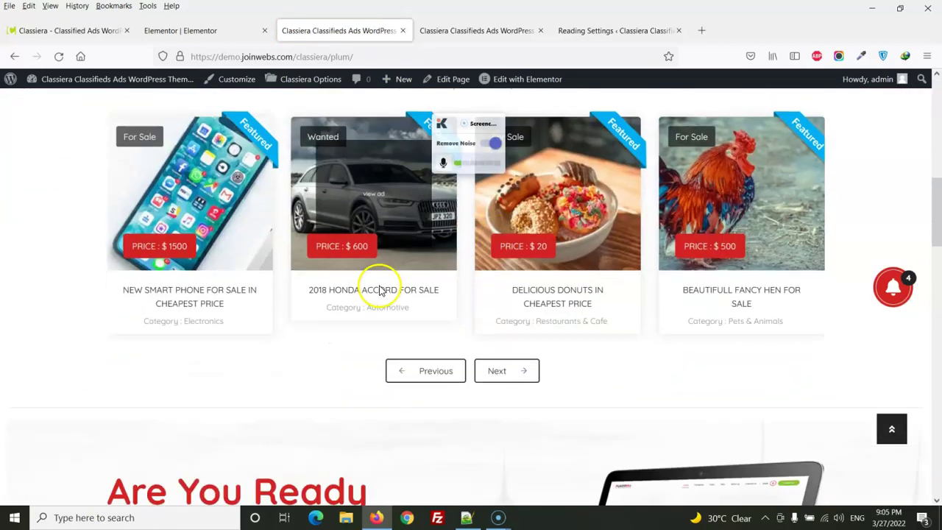
pyautogui.scroll(-15, 394, 312)
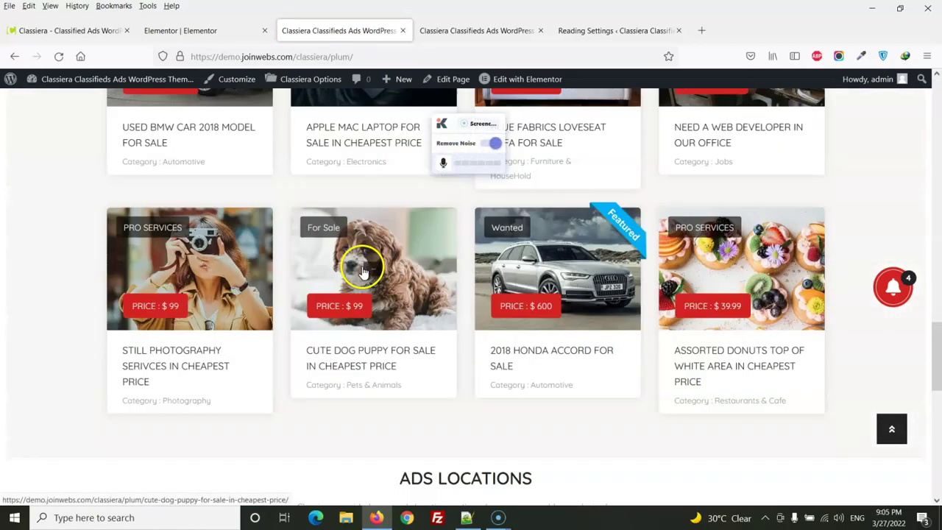
pyautogui.scroll(-3, 441, 300)
pyautogui.scroll(10, 347, 289)
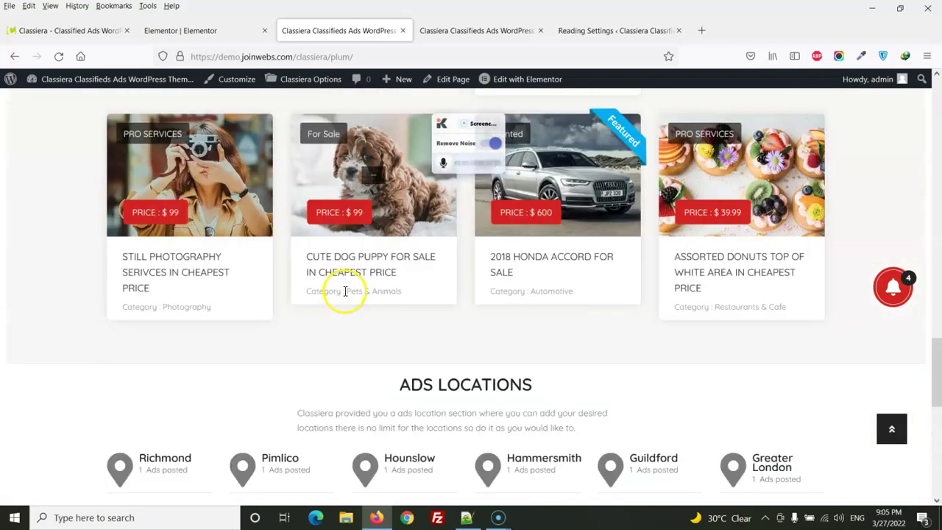
pyautogui.scroll(3, 315, 296)
pyautogui.scroll(-2, 231, 336)
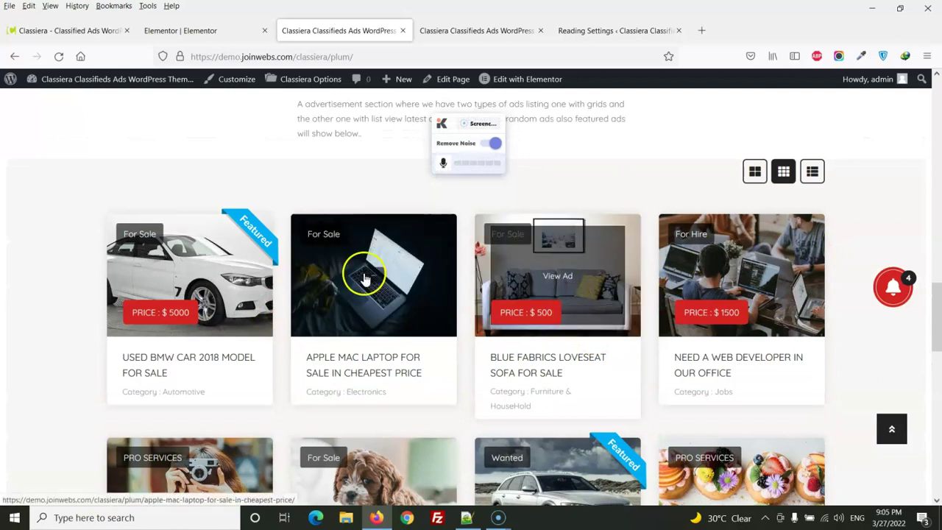
pyautogui.scroll(2, 323, 270)
pyautogui.moveTo(298, 233); pyautogui.dragTo(475, 269)
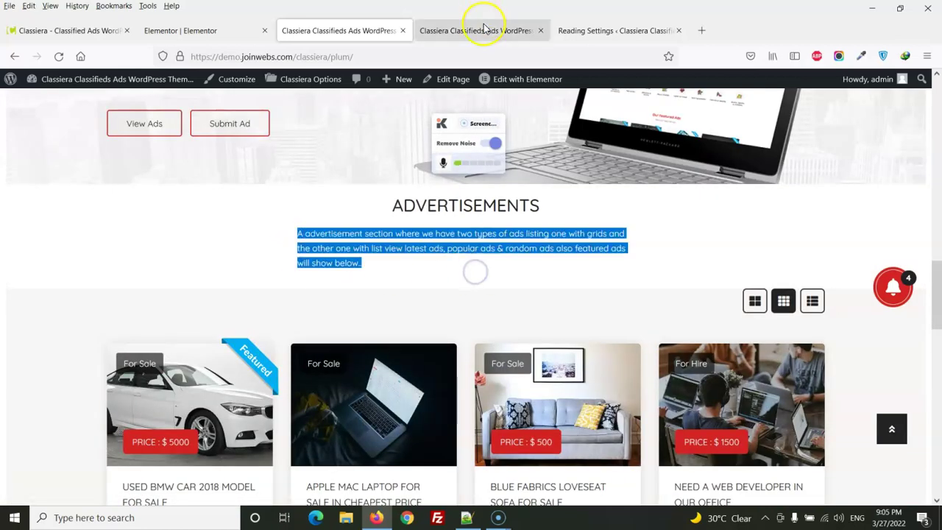
# Set the width of the middle column holding the Premium Advertisement heading and text to 60% in the Elementor editor.
pyautogui.click(200, 27)
pyautogui.scroll(15, 462, 252)
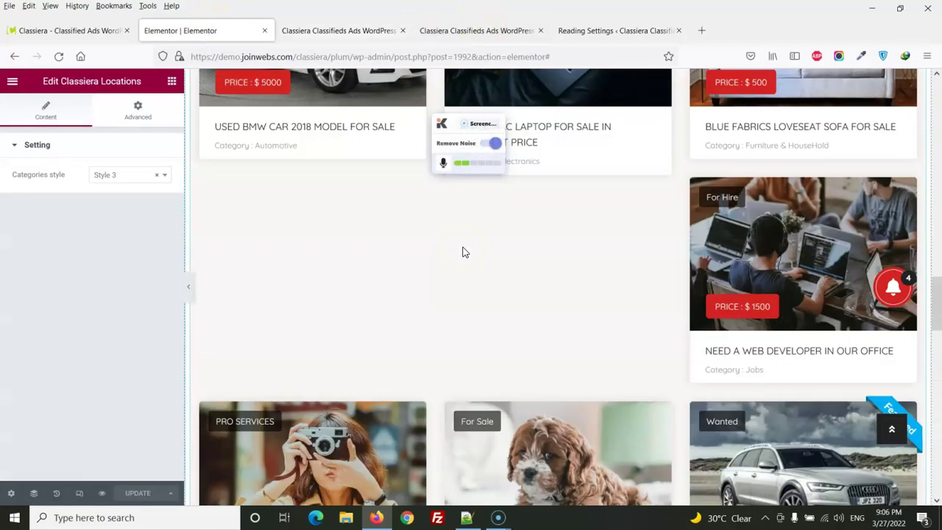
pyautogui.scroll(4, 488, 248)
pyautogui.scroll(-3, 479, 252)
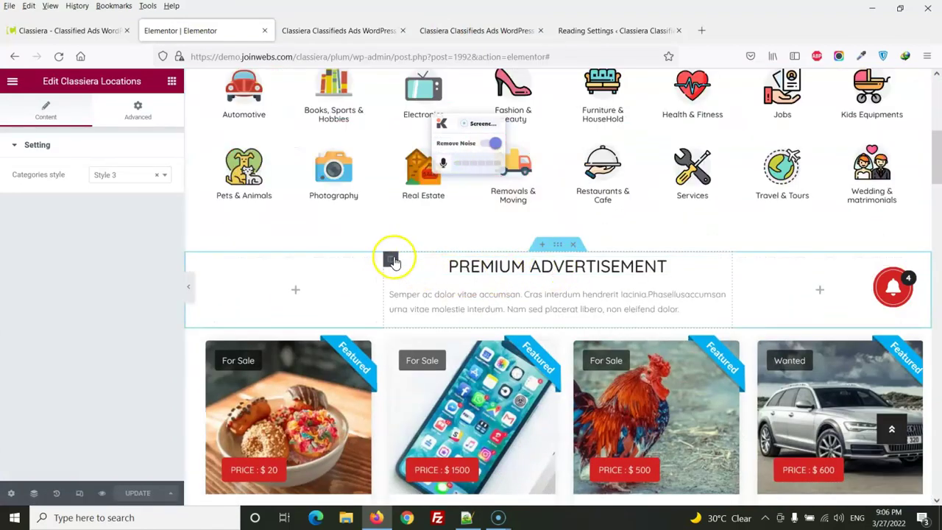
pyautogui.click(391, 258)
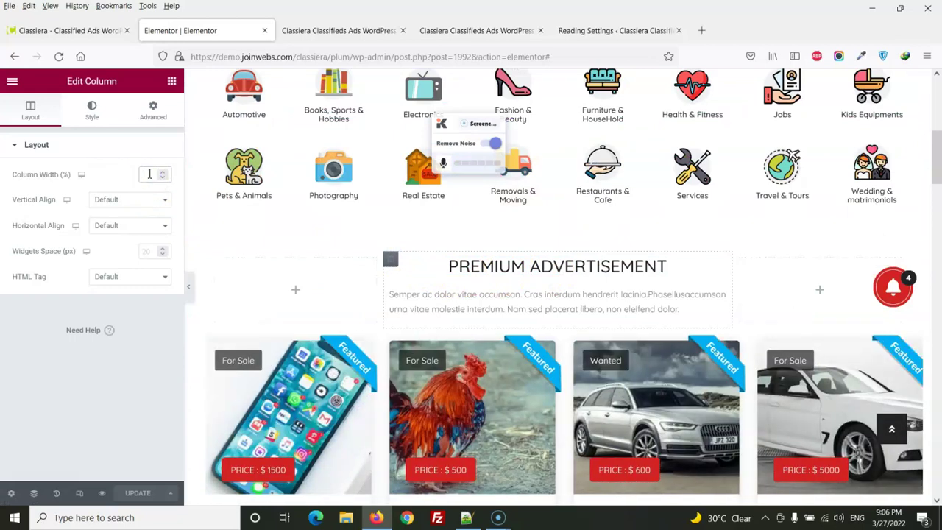
pyautogui.write('60')
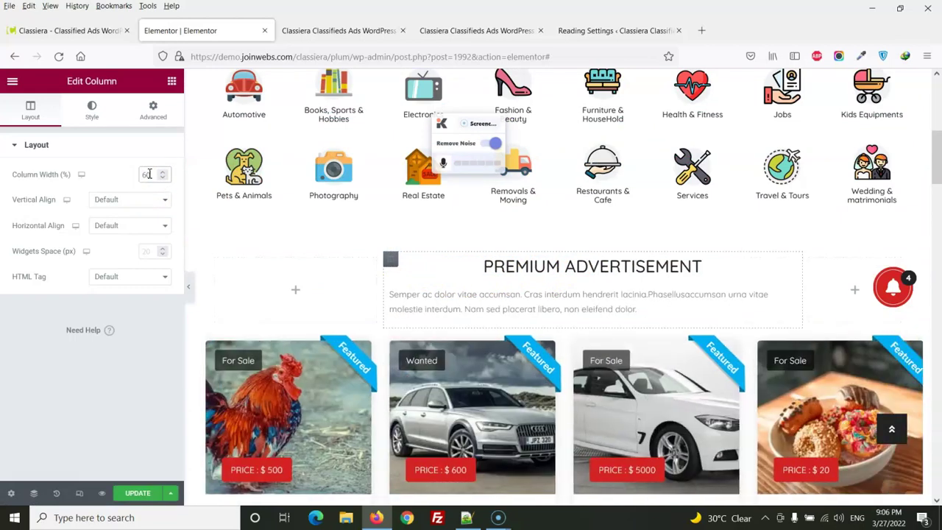
# Try a width of 10% for the empty first column of the Premium Advertisement section.
pyautogui.click(216, 258)
pyautogui.click(155, 175)
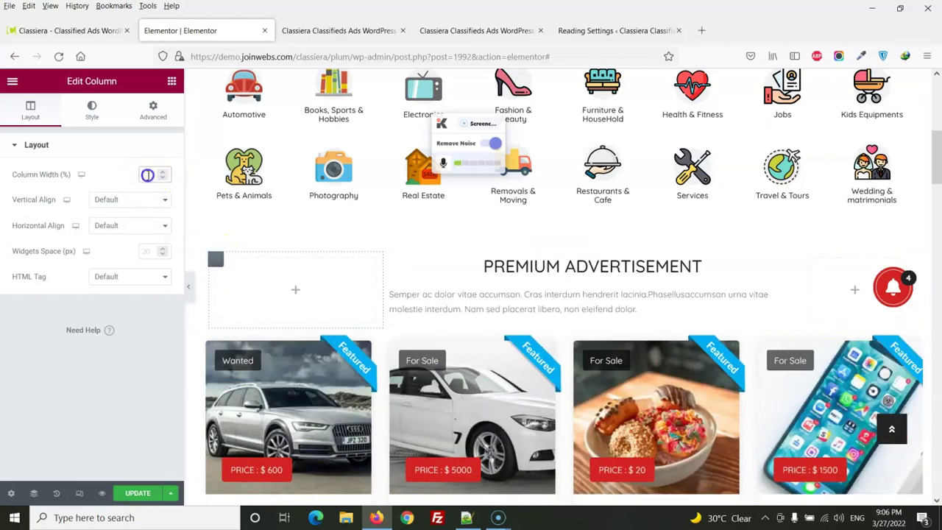
pyautogui.write('10')
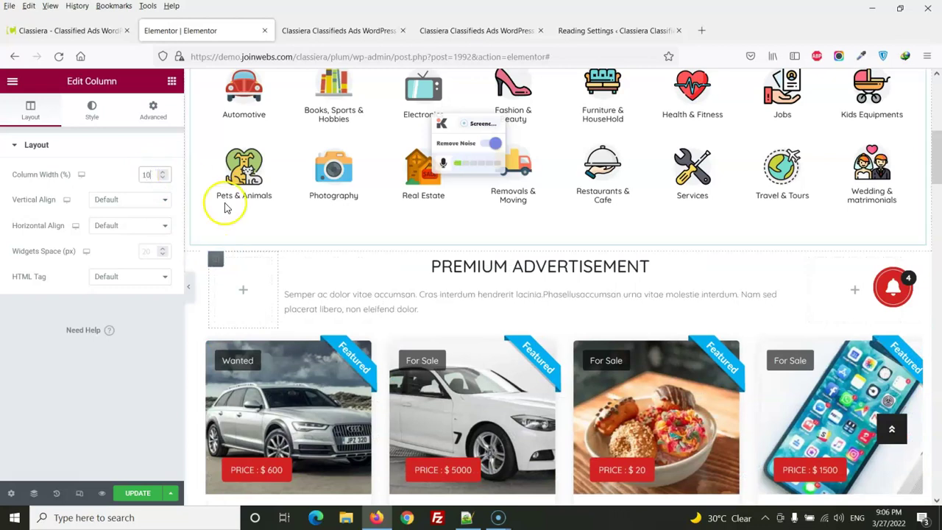
# Set the width of the Premium Advertisement section's empty first column to 15% and check the middle column's width.
pyautogui.click(287, 258)
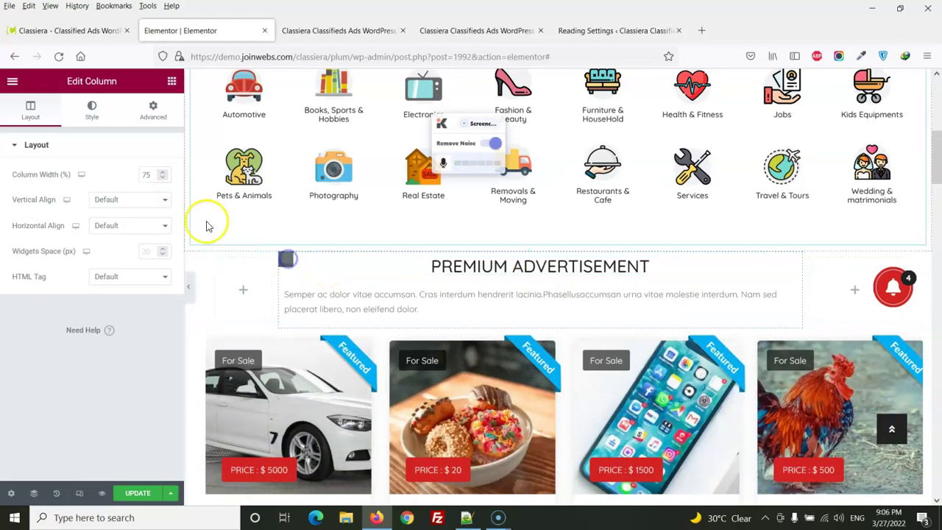
pyautogui.click(150, 177)
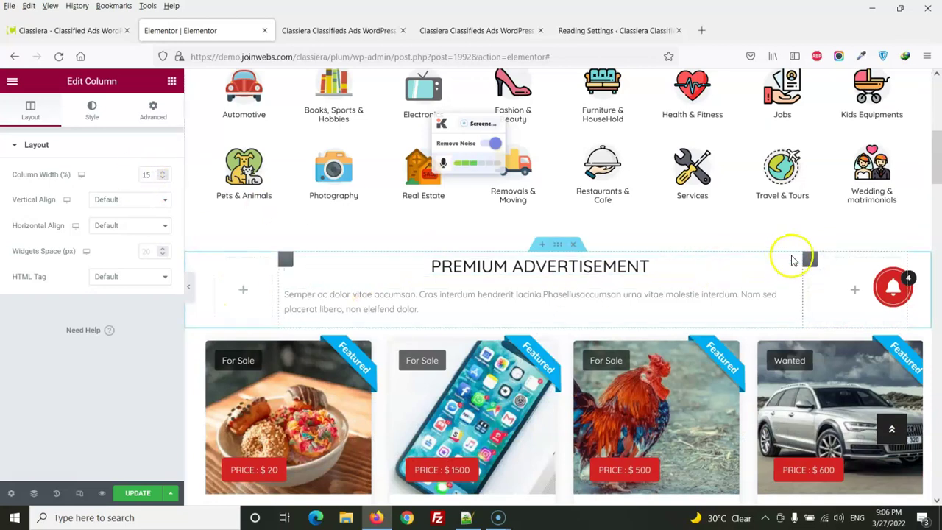
pyautogui.moveTo(152, 175); pyautogui.dragTo(134, 175)
pyautogui.write('15')
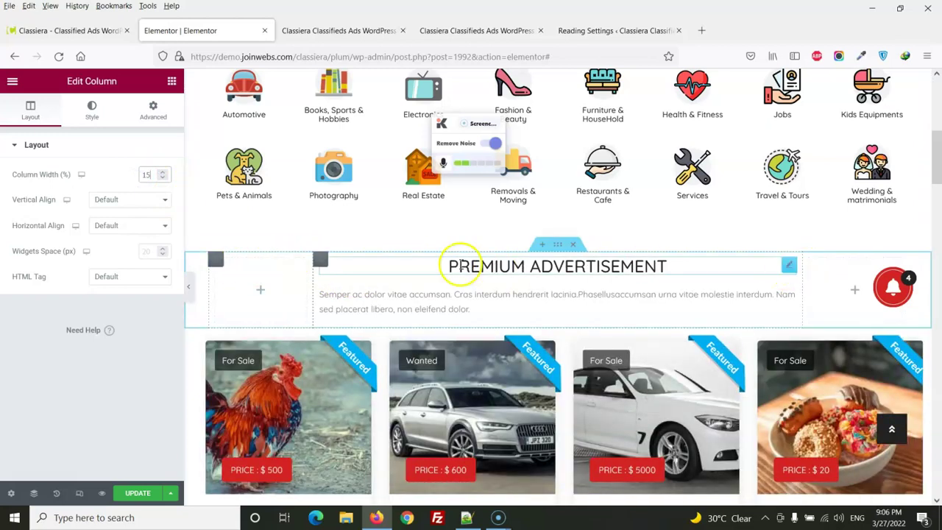
pyautogui.click(321, 259)
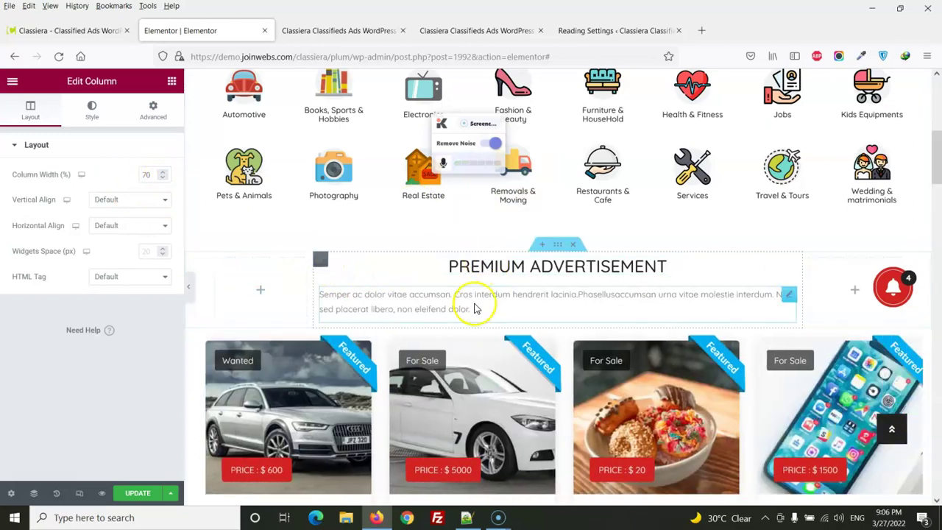
# Examine the Premium Advertisement section's column layout together with the category icons above and the featured ads below.
pyautogui.scroll(-3, 458, 316)
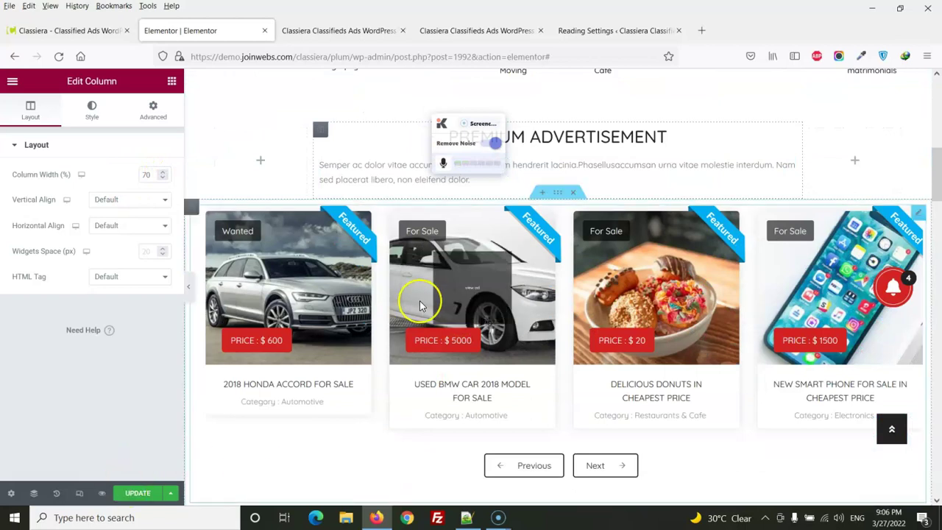
pyautogui.scroll(-2, 420, 305)
pyautogui.scroll(5, 420, 305)
pyautogui.scroll(4, 420, 305)
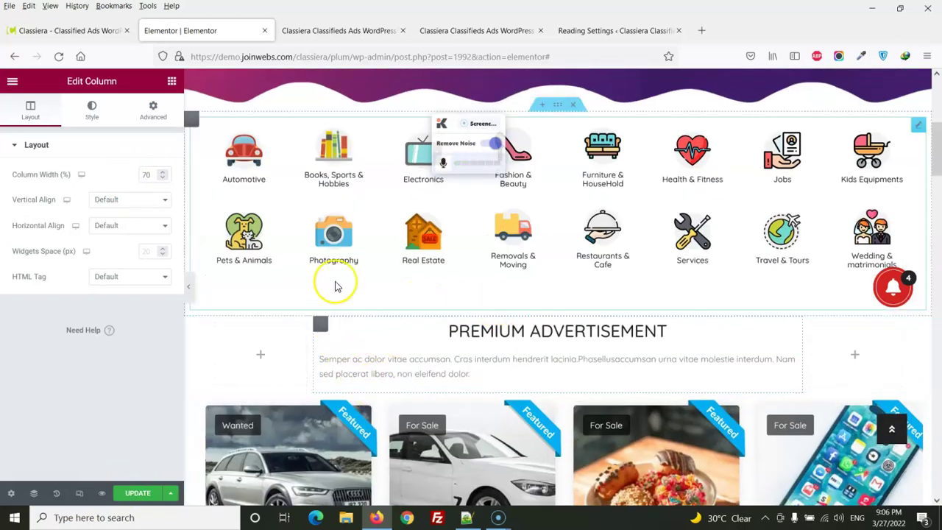
pyautogui.scroll(2, 458, 332)
pyautogui.scroll(-8, 458, 331)
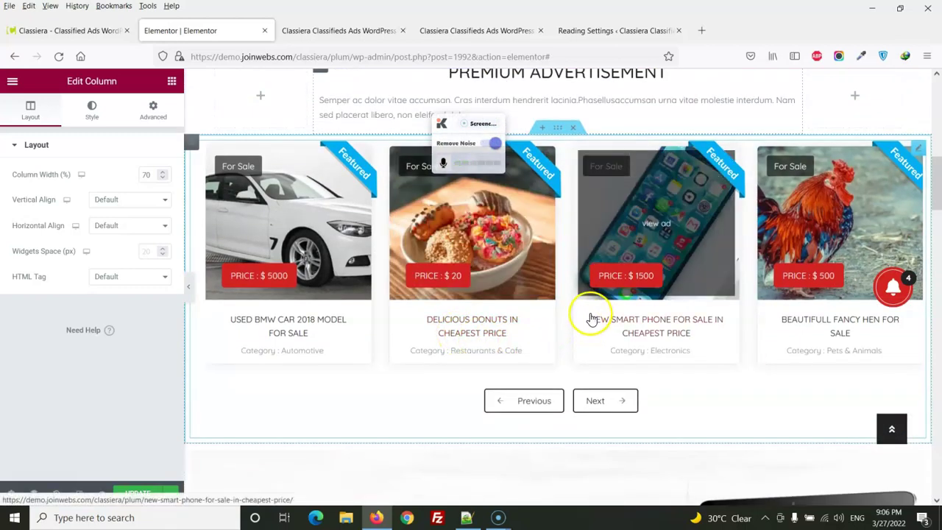
pyautogui.scroll(3, 501, 294)
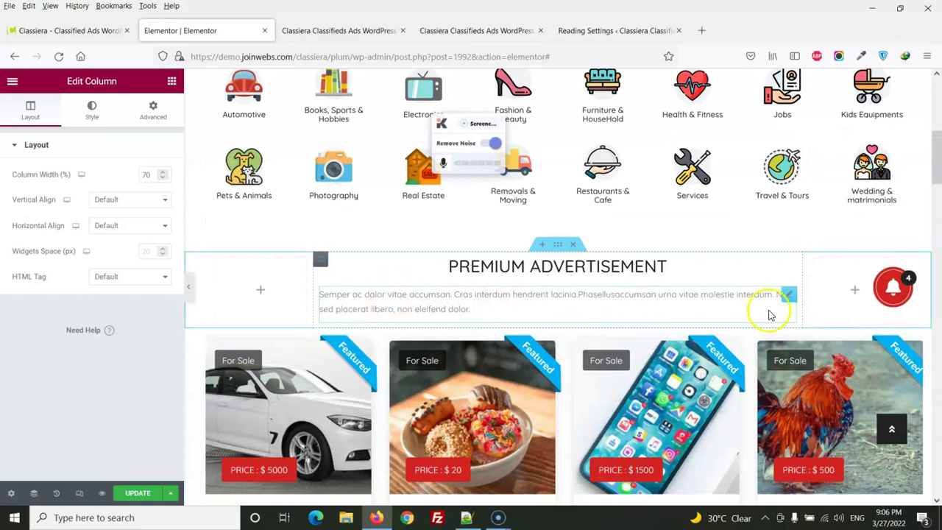
# Open the style settings of the Premium Advertisement description text, check the page down to the footer and update the page.
pyautogui.click(788, 297)
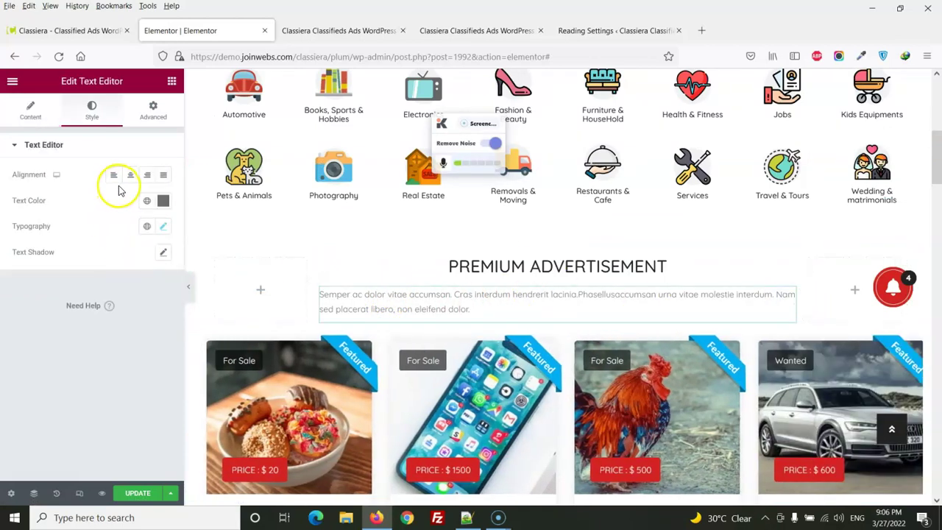
pyautogui.scroll(-15, 486, 300)
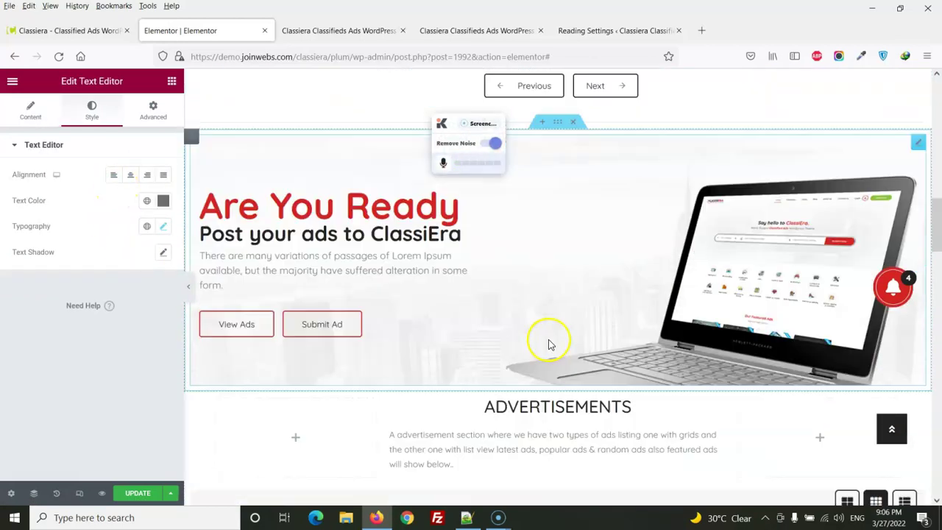
pyautogui.scroll(-15, 548, 344)
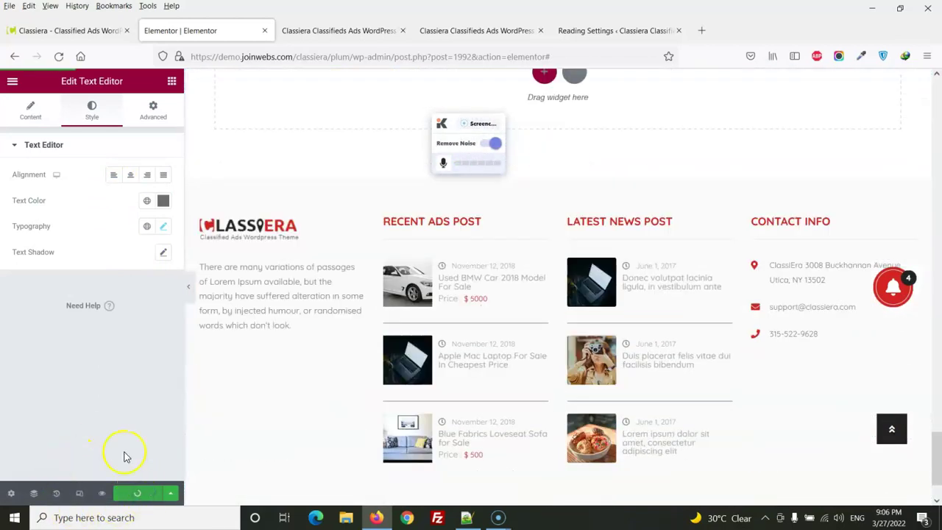
# Examine the Classiera widgets in Elementor's widget list alongside the sections built on the page, up to the search banner.
pyautogui.click(172, 82)
pyautogui.scroll(-5, 51, 269)
pyautogui.scroll(2, 53, 212)
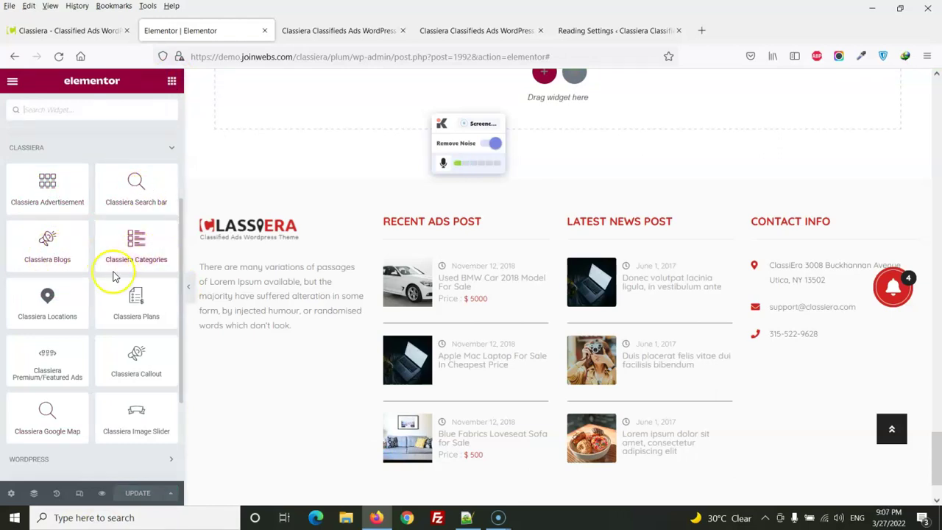
pyautogui.scroll(15, 552, 303)
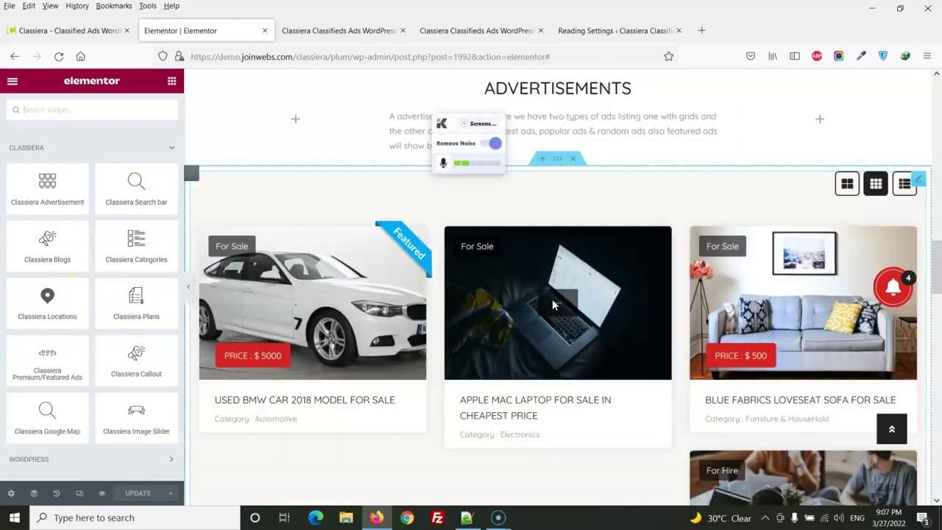
pyautogui.scroll(6, 552, 303)
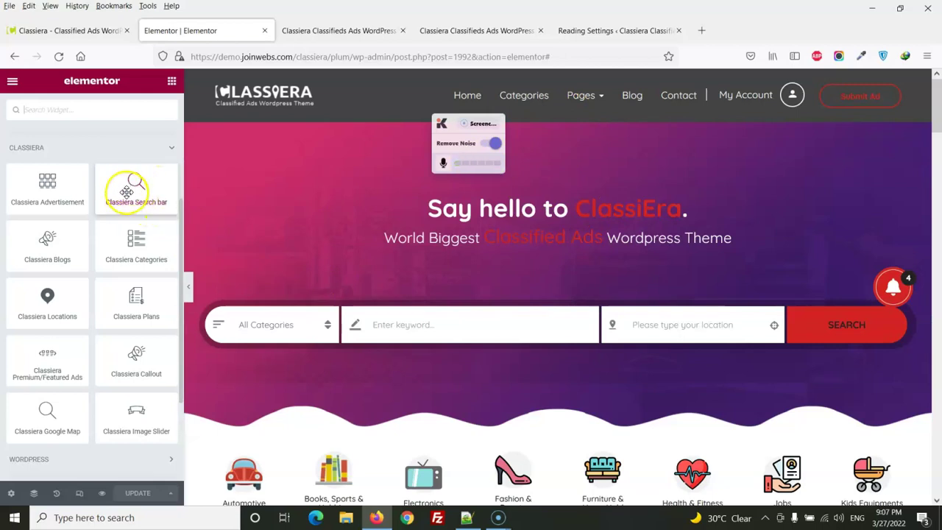
pyautogui.scroll(-2, 139, 294)
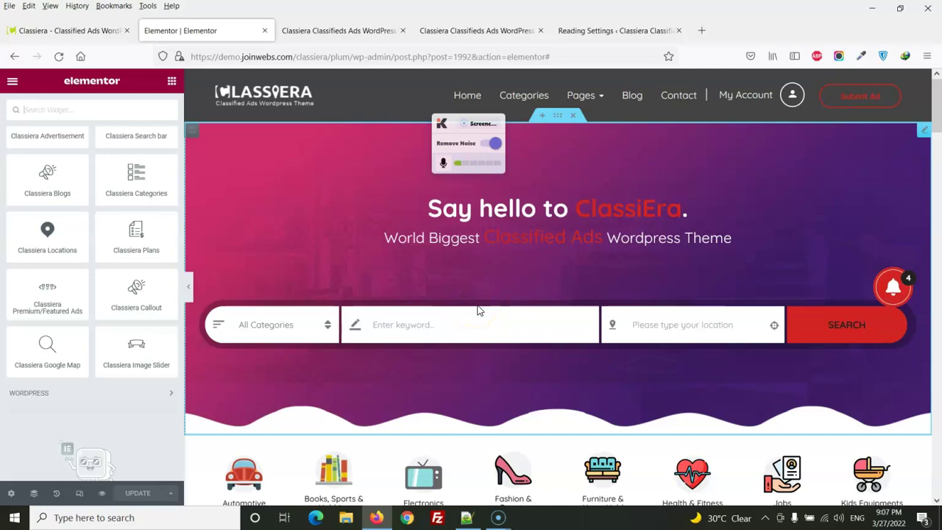
# Switch to the live homepage, reload it and review the whole page from the search banner to the footer.
pyautogui.click(337, 33)
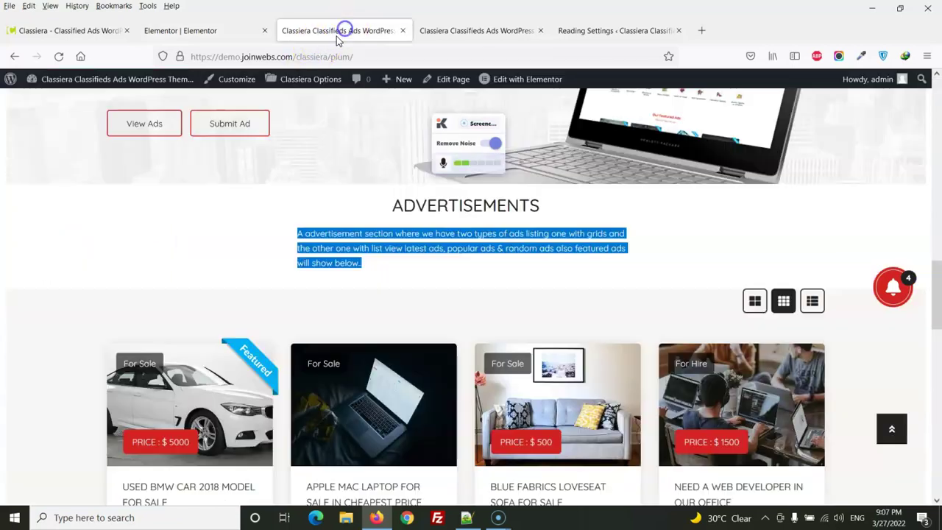
pyautogui.click(364, 56)
pyautogui.press('Return')
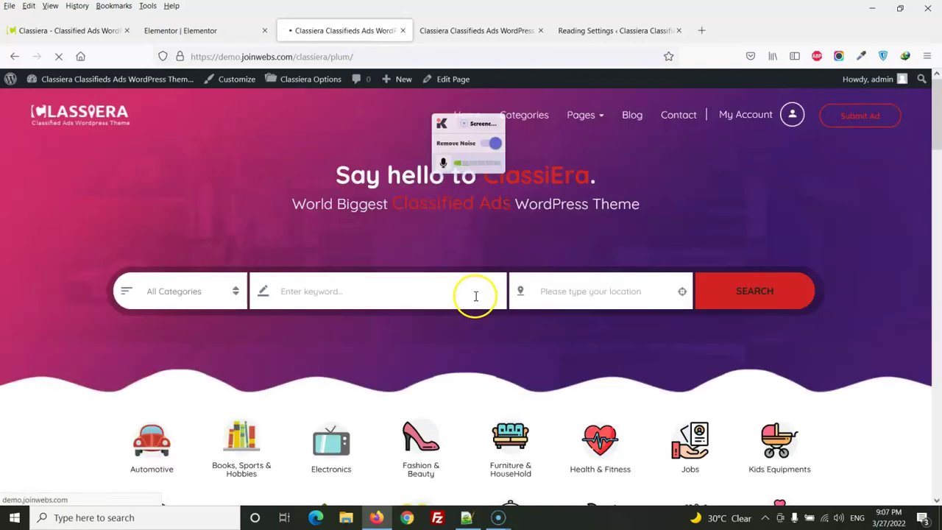
pyautogui.scroll(-5, 472, 296)
pyautogui.scroll(-20, 476, 300)
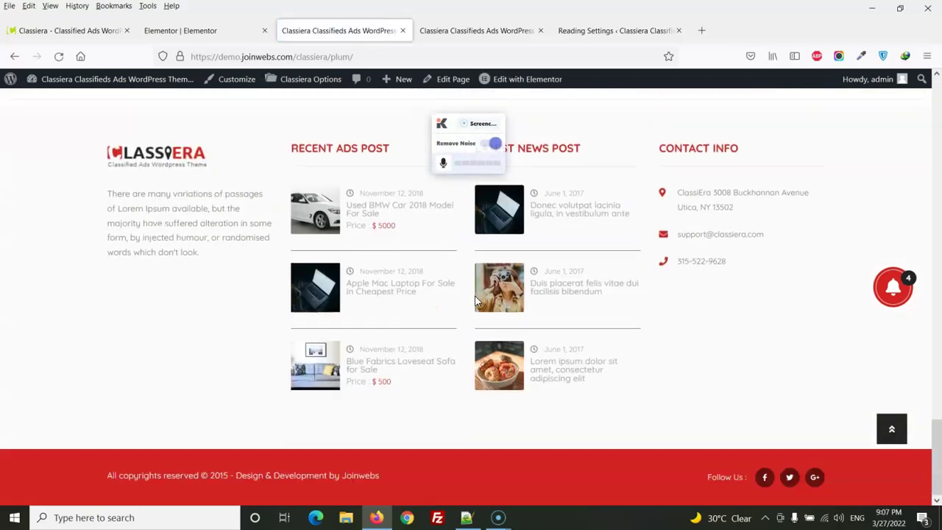